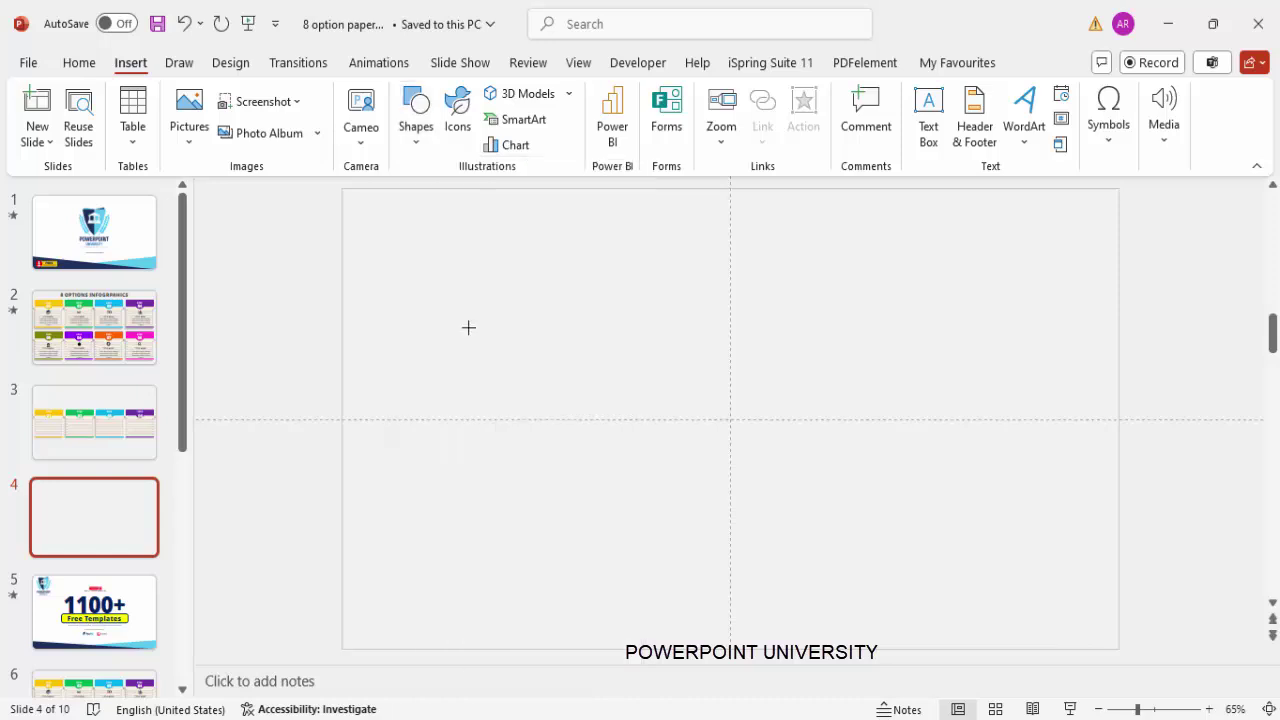
Step: Draw a rectangle about 2.76" high and 2.98" wide near the slide's center and remove its outline
{"action": "mouse_move", "coordinate": [651, 337]}
{"action": "left_mouse_down"}
{"action": "mouse_move", "coordinate": [697, 403]}
{"action": "mouse_move", "coordinate": [825, 506]}
{"action": "left_mouse_up"}
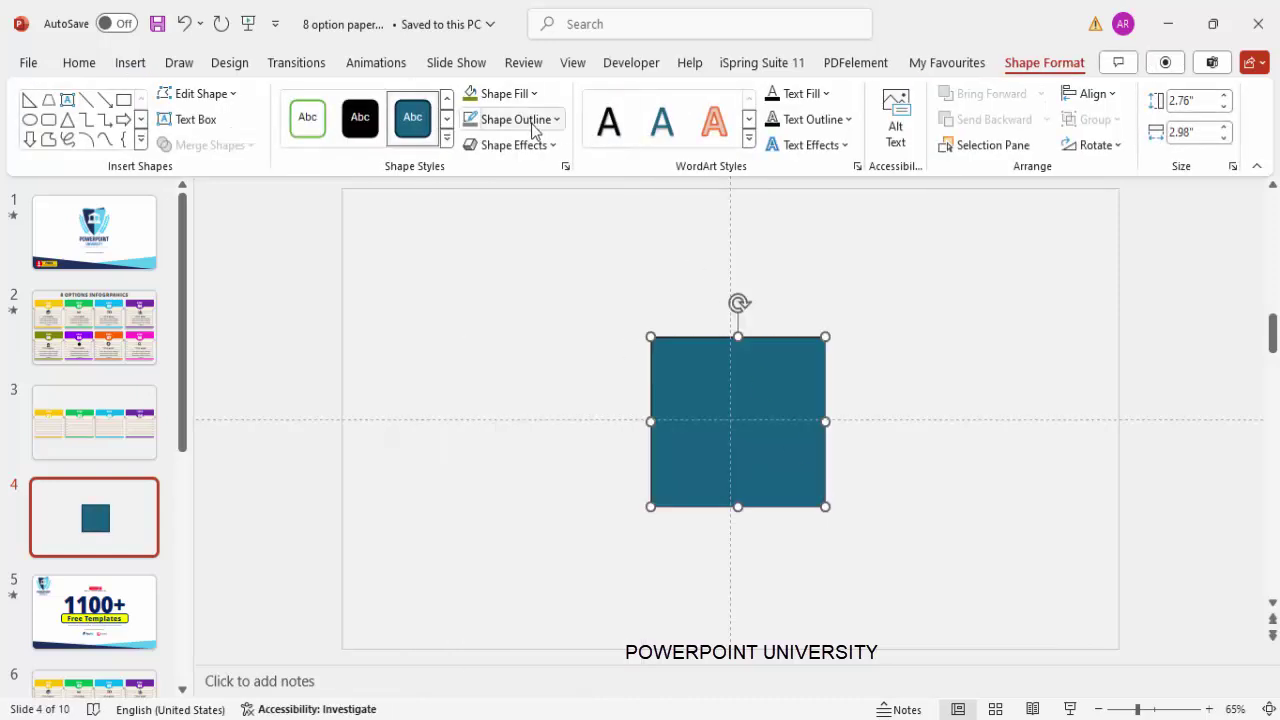
{"action": "left_click", "coordinate": [531, 120]}
{"action": "left_click", "coordinate": [545, 440]}
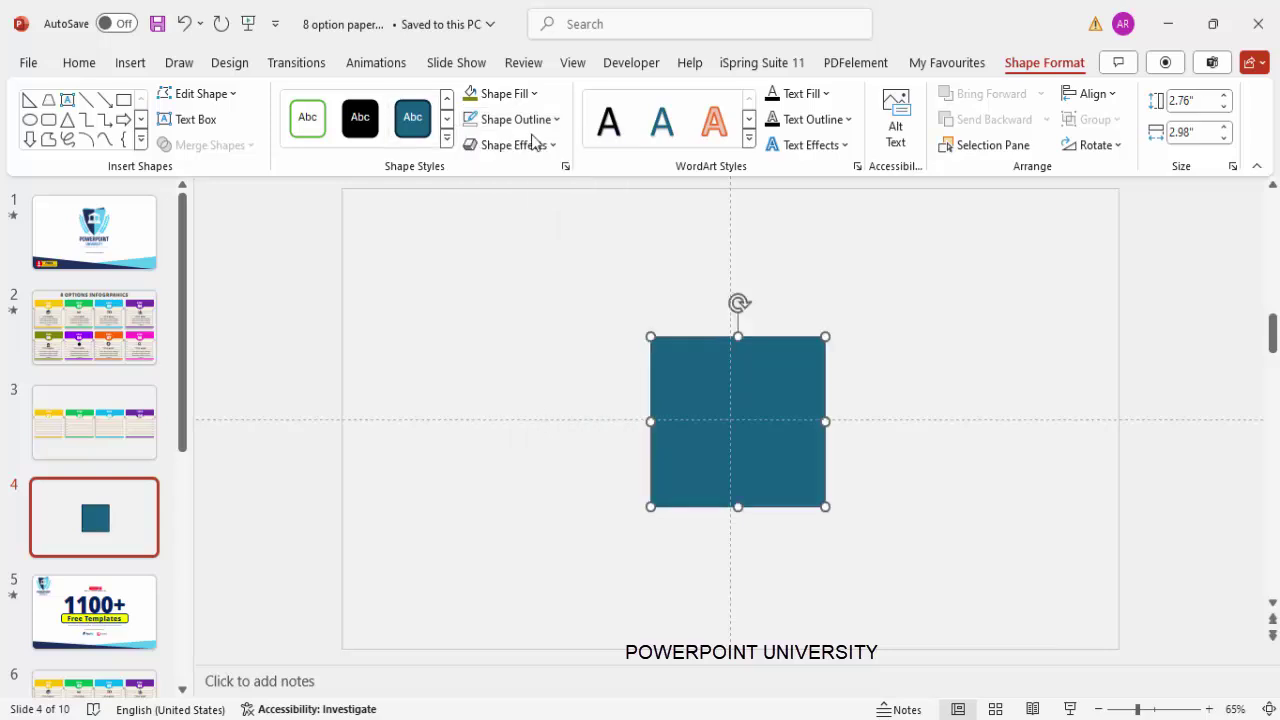
Step: Align the rectangle to the slide's horizontal center and vertical middle
{"action": "left_click", "coordinate": [1088, 94]}
{"action": "left_click", "coordinate": [1140, 148]}
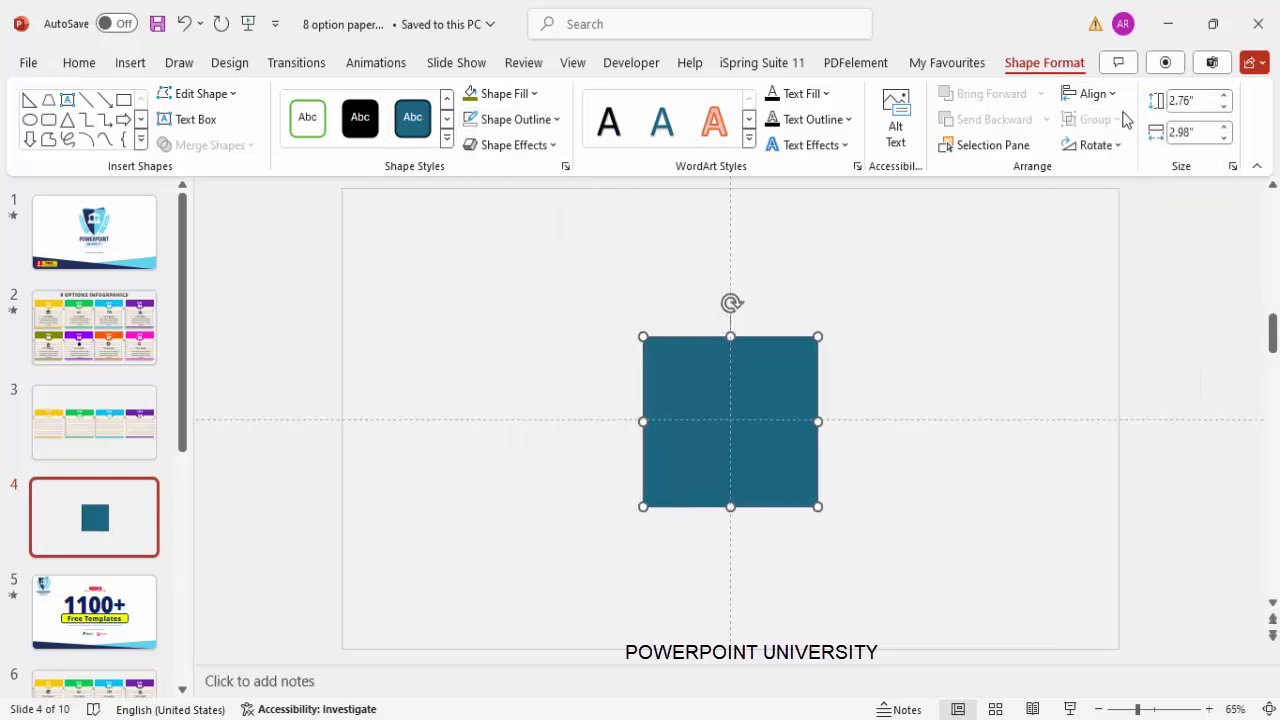
{"action": "left_click", "coordinate": [1095, 94]}
{"action": "left_click", "coordinate": [1126, 234]}
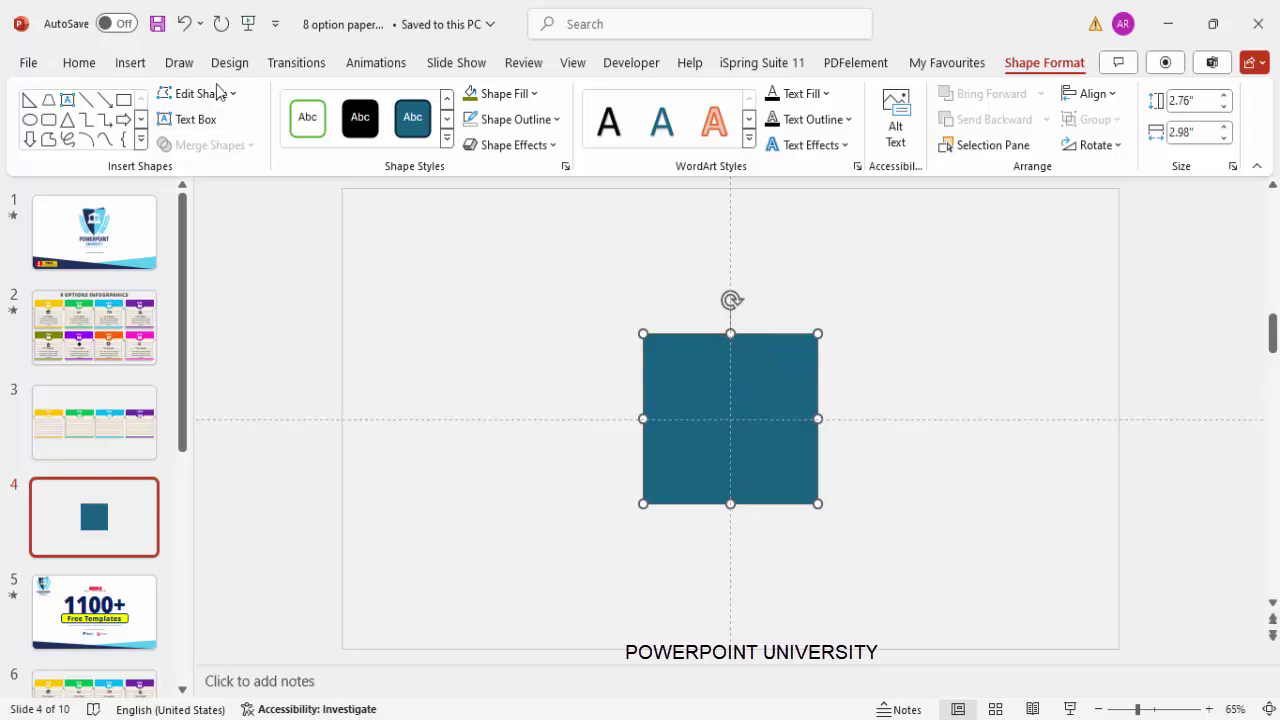
Step: Add a 1" circle with a light purple fill, centered over the rectangle's top edge so that they overlap
{"action": "left_click", "coordinate": [130, 63]}
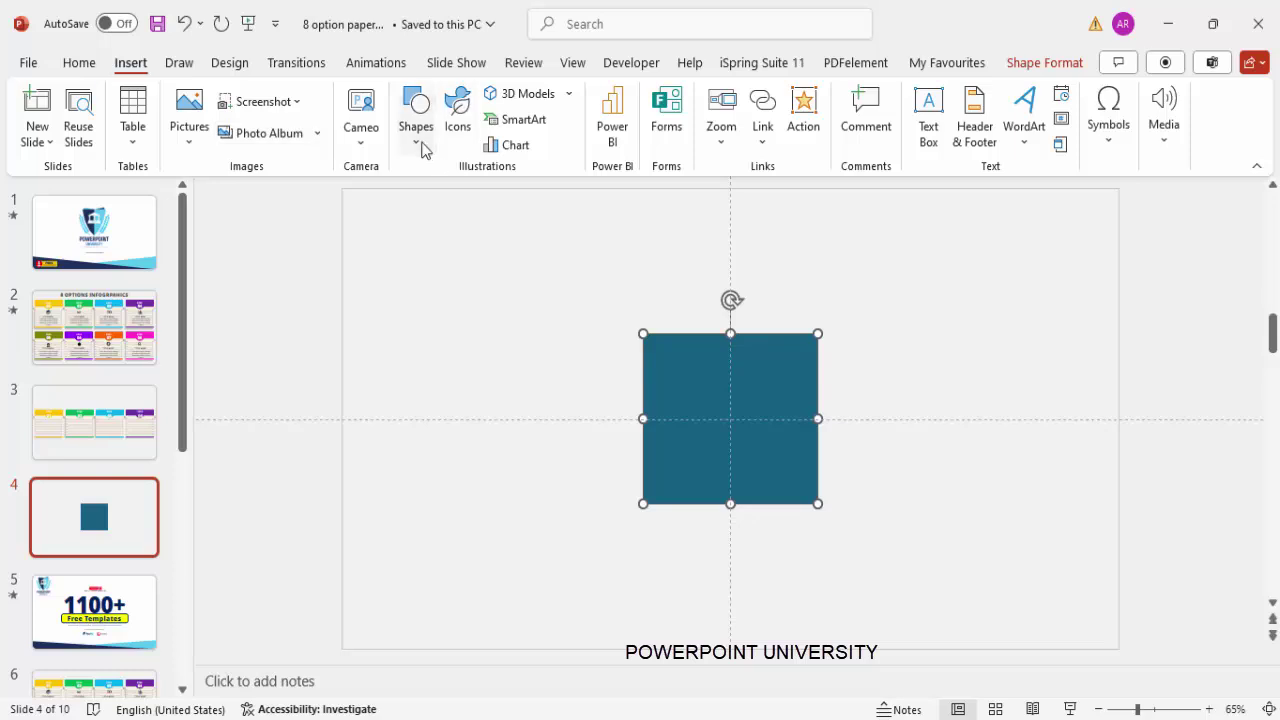
{"action": "left_click", "coordinate": [416, 128]}
{"action": "left_click", "coordinate": [427, 391]}
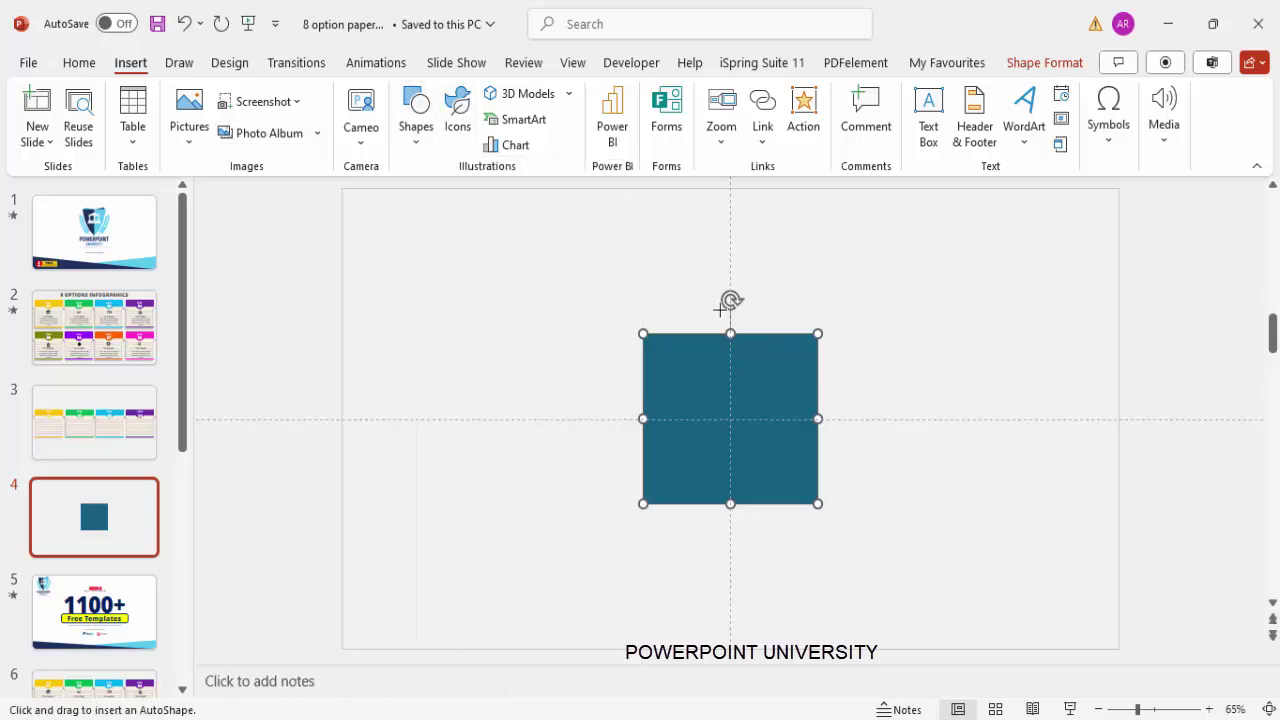
{"action": "mouse_move", "coordinate": [735, 281]}
{"action": "left_mouse_down"}
{"action": "mouse_move", "coordinate": [804, 342]}
{"action": "mouse_move", "coordinate": [763, 307]}
{"action": "mouse_move", "coordinate": [728, 321]}
{"action": "left_mouse_up"}
{"action": "left_click", "coordinate": [503, 93]}
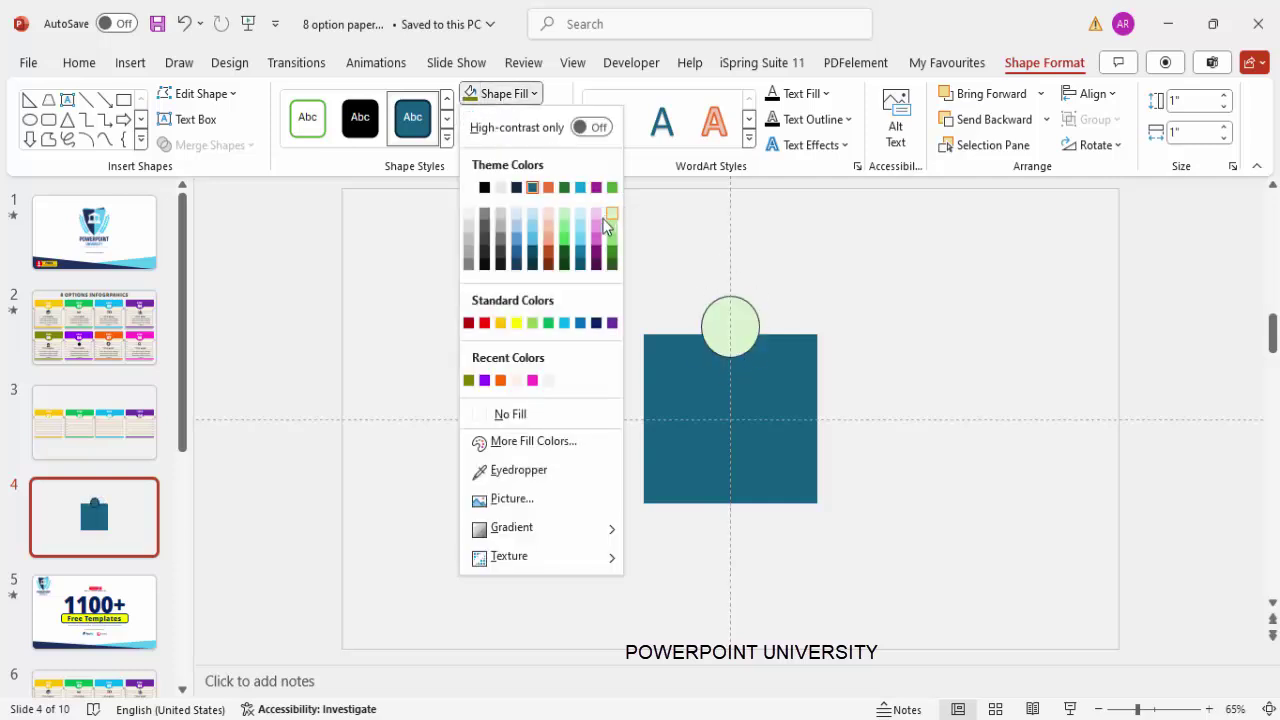
{"action": "left_click", "coordinate": [597, 228]}
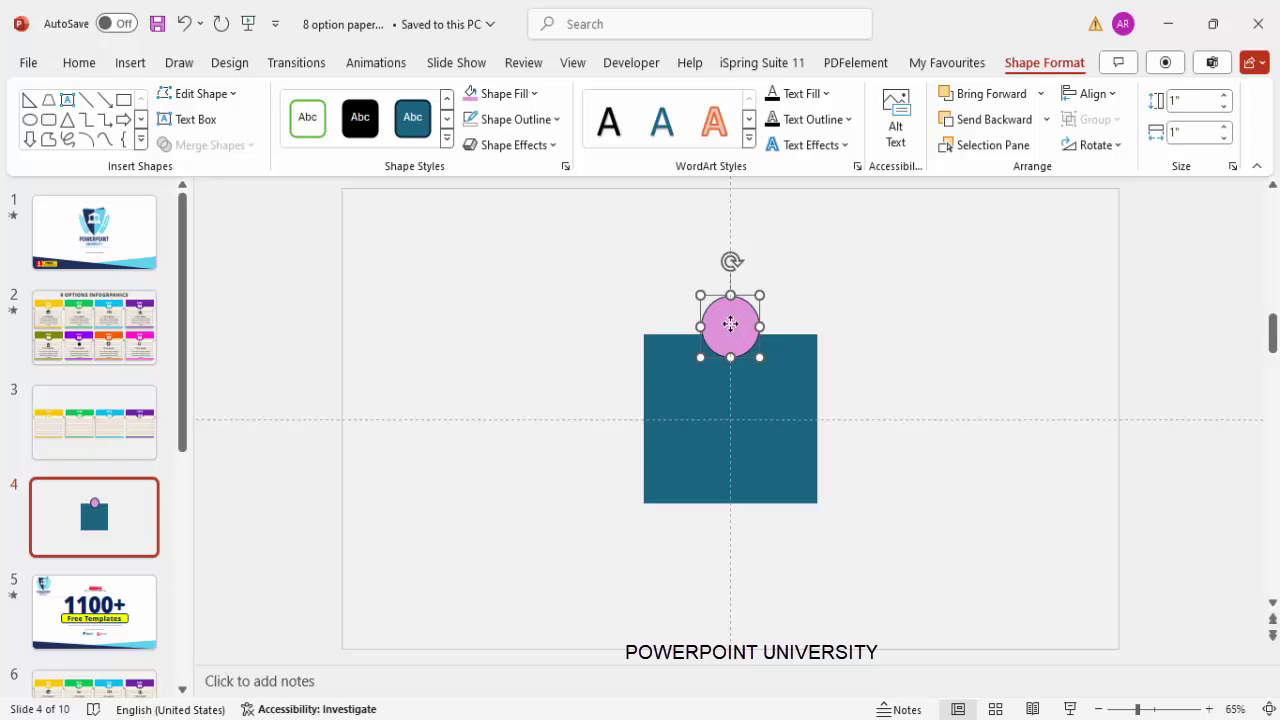
{"action": "left_click_drag", "start_coordinate": [731, 323], "coordinate": [734, 320]}
Step: Subtract the light purple circle from the rectangle to cut a rounded notch in its top edge
{"action": "left_click", "coordinate": [663, 382]}
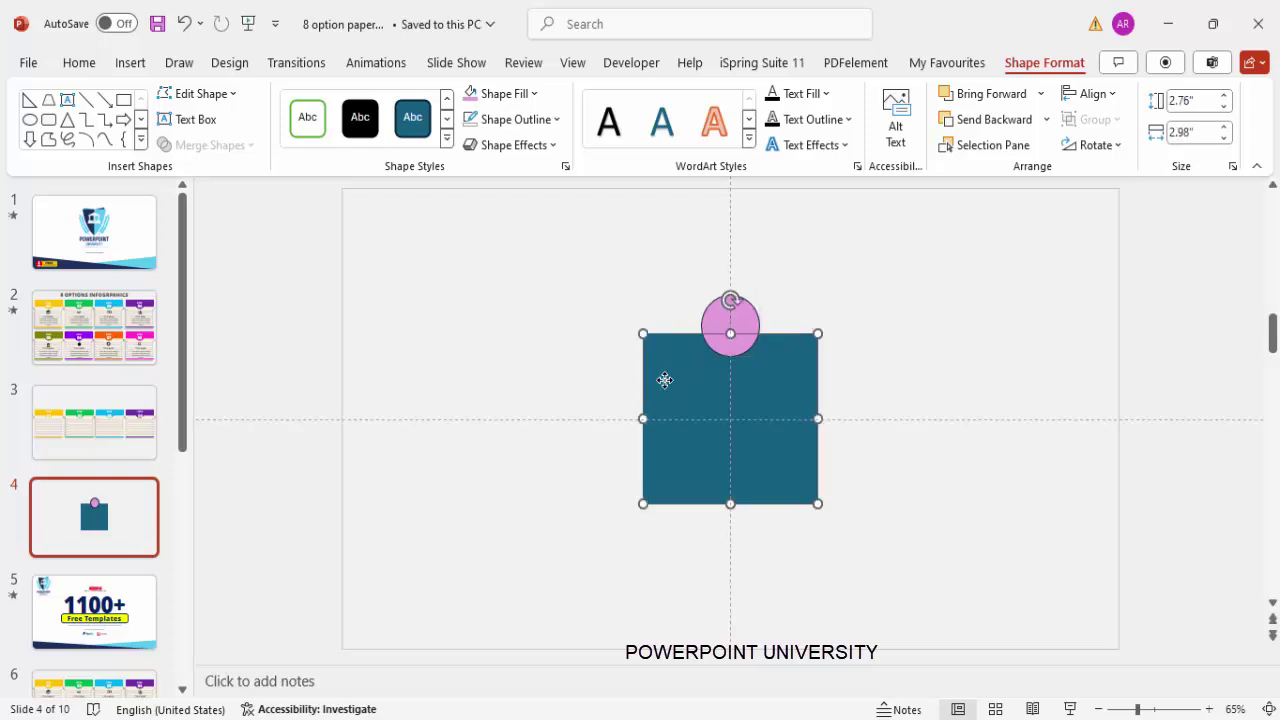
{"action": "left_click", "coordinate": [751, 313], "text": "shift"}
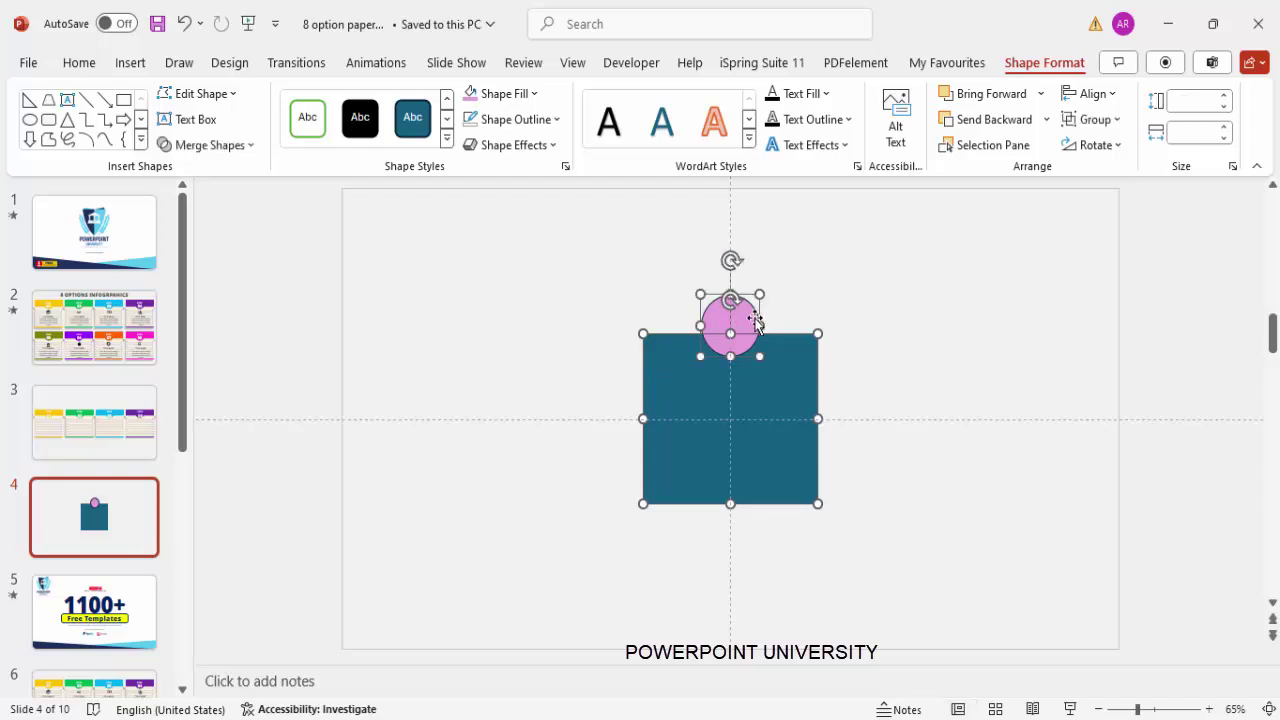
{"action": "left_click", "coordinate": [228, 147]}
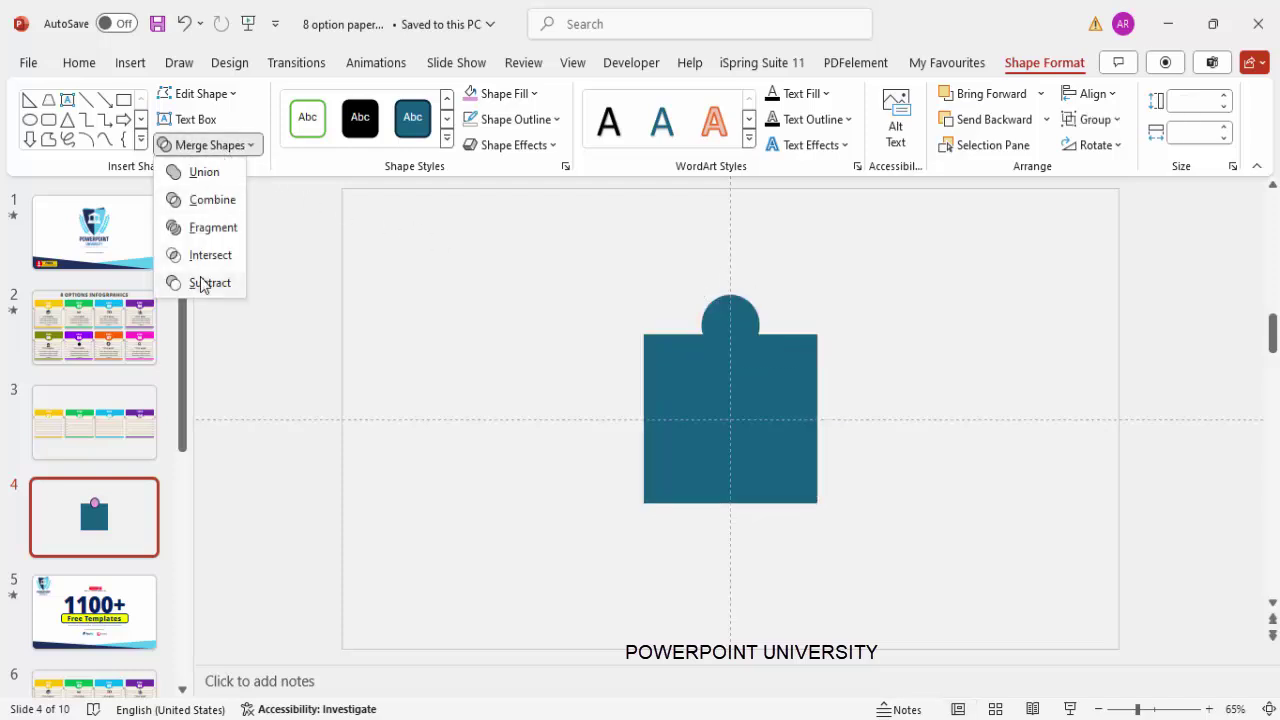
{"action": "left_click", "coordinate": [210, 284]}
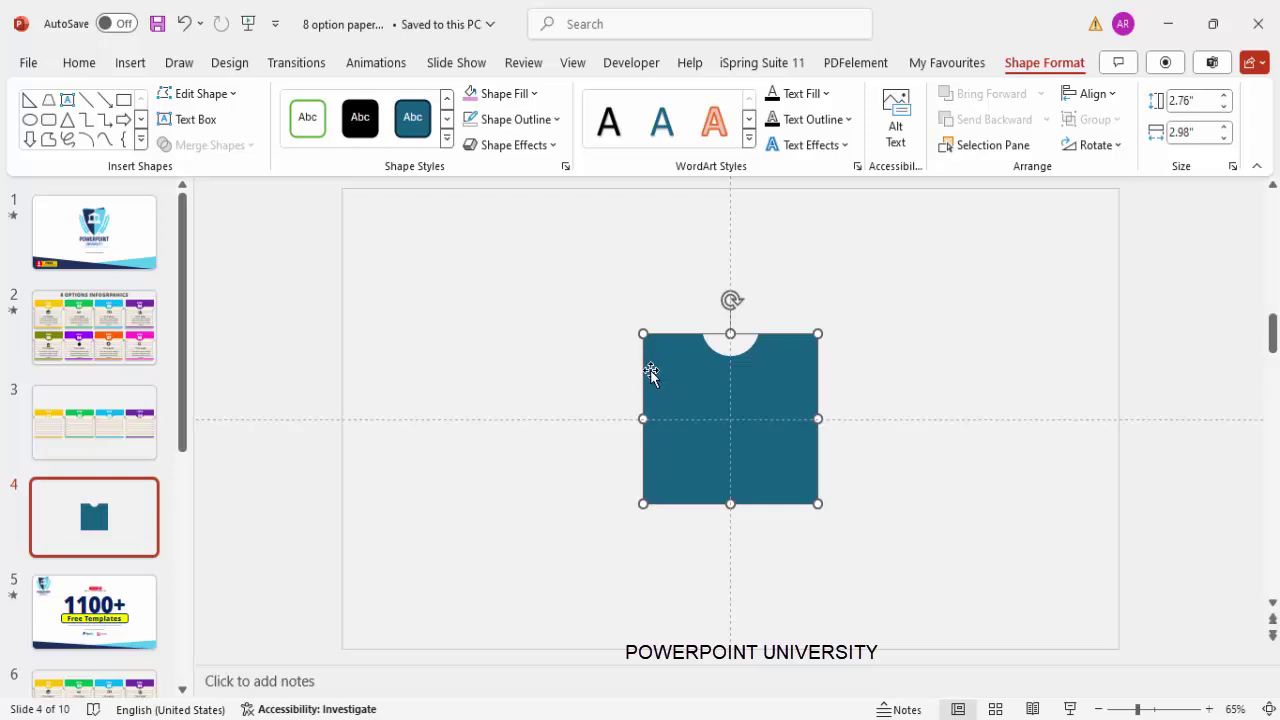
Step: Add a 1" circle on the empty area left of the notched rectangle, with a purple fill and no outline
{"action": "left_click", "coordinate": [129, 66]}
{"action": "left_click", "coordinate": [416, 128]}
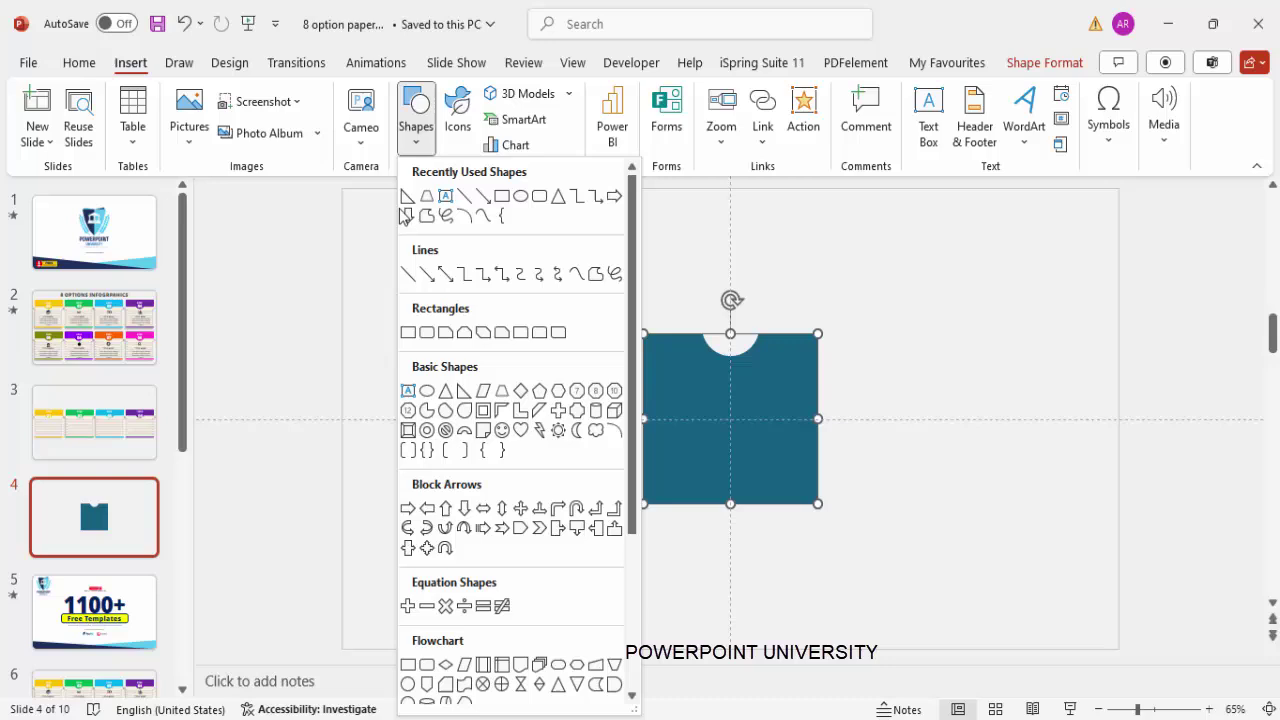
{"action": "left_click", "coordinate": [427, 391]}
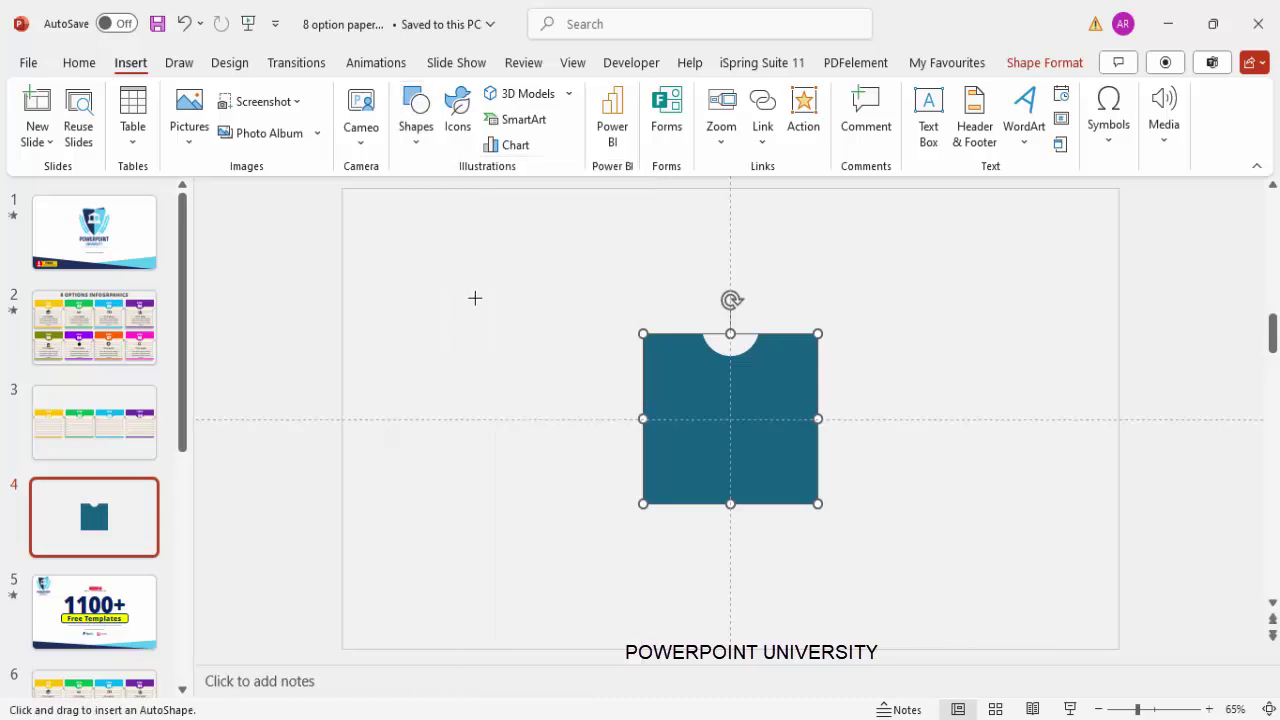
{"action": "left_click", "coordinate": [490, 285]}
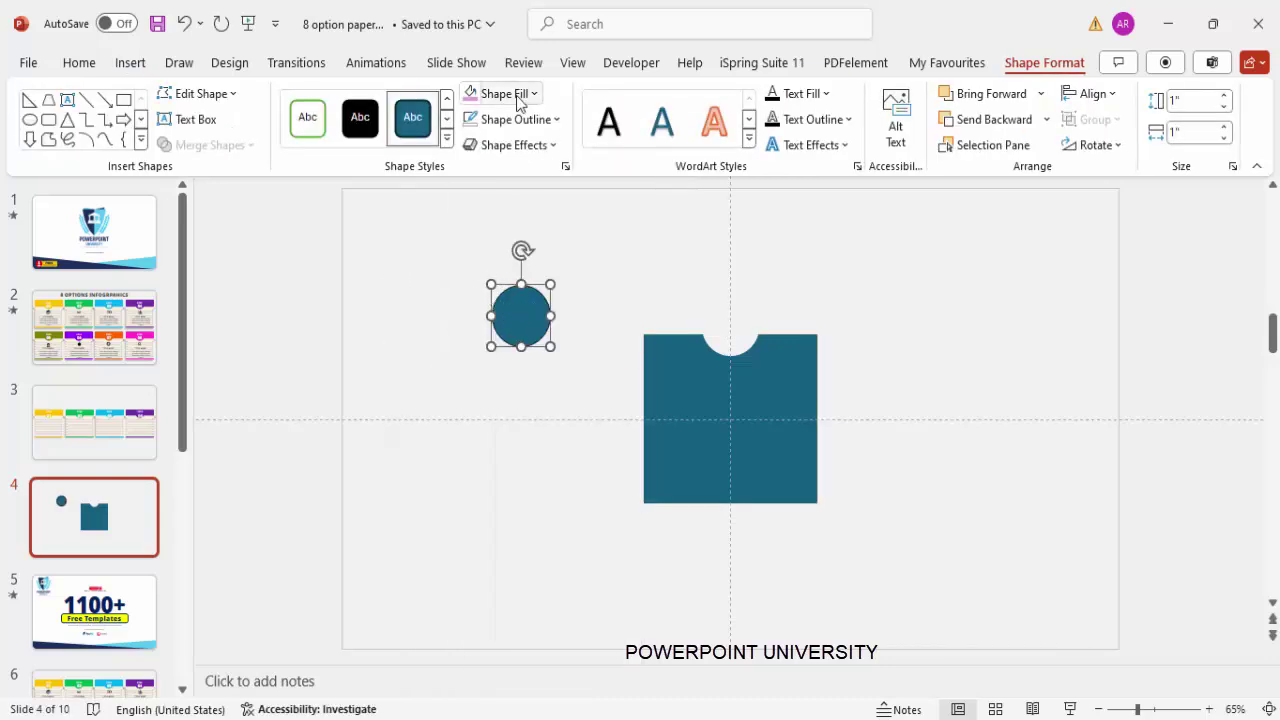
{"action": "left_click", "coordinate": [523, 93]}
{"action": "left_click", "coordinate": [593, 239]}
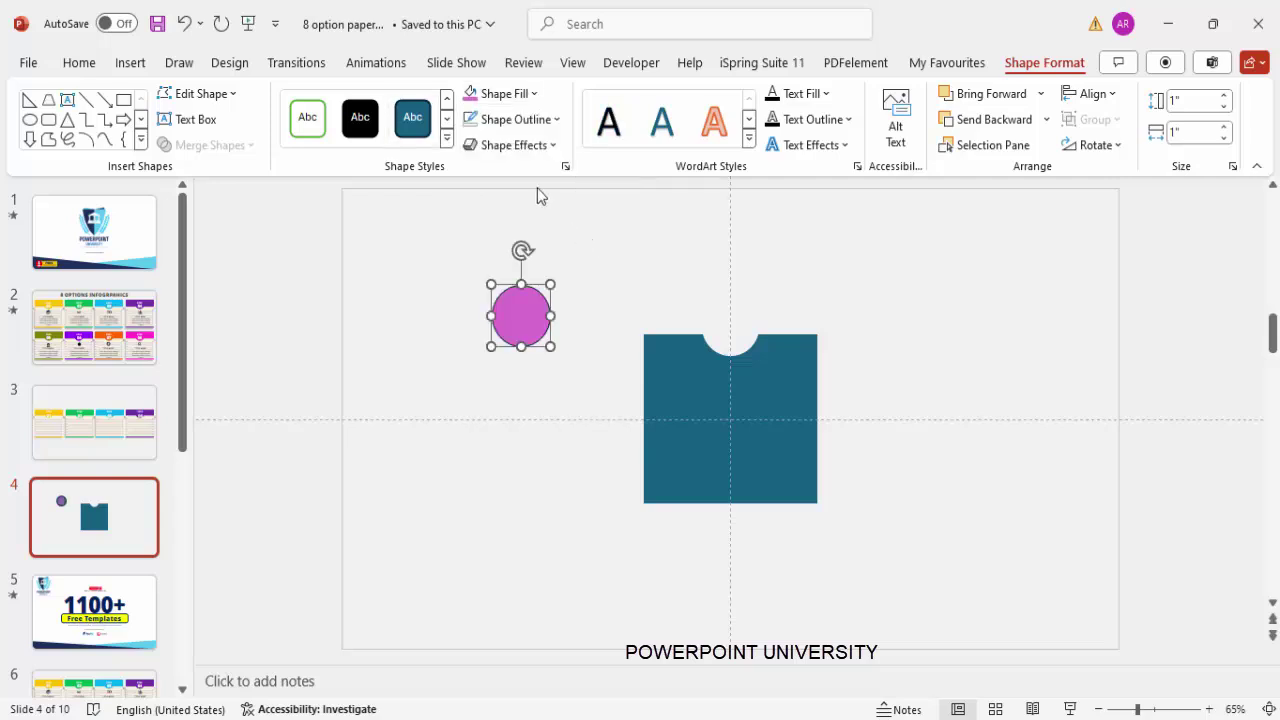
{"action": "left_click", "coordinate": [516, 119]}
{"action": "left_click", "coordinate": [503, 440]}
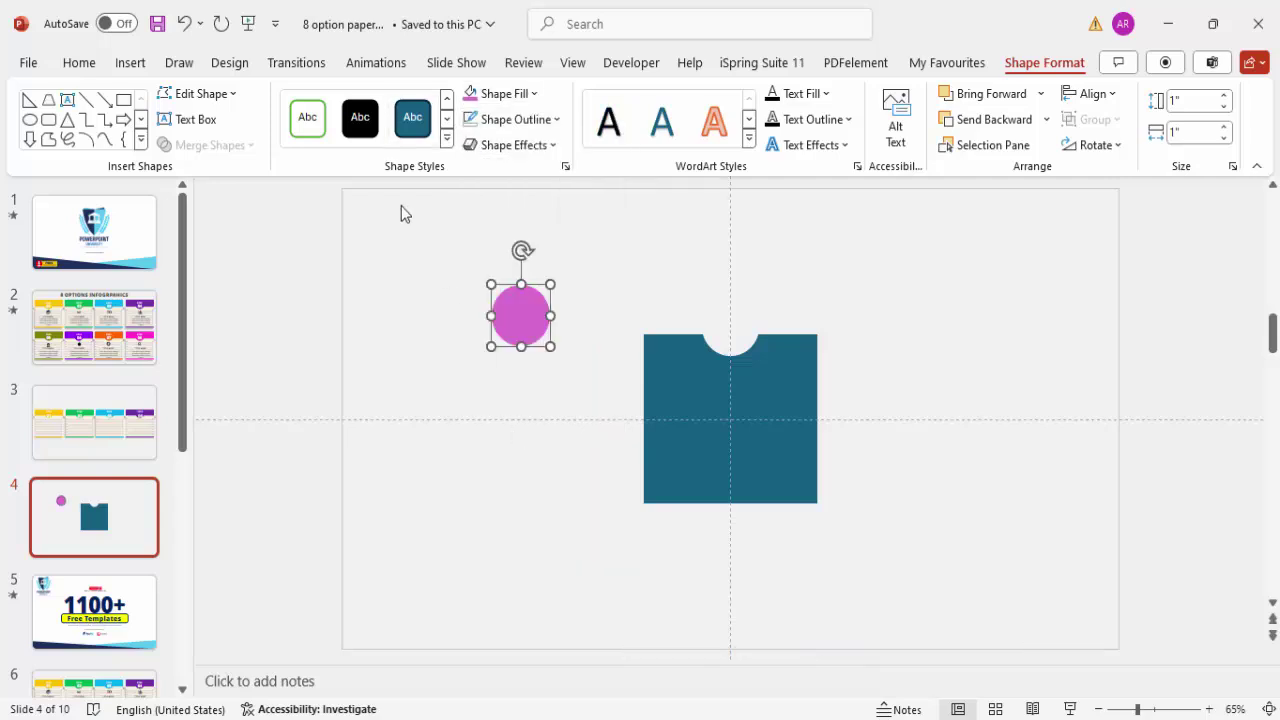
Step: Draw a trapezoid about 0.69" high and 0.76" wide left of the purple circle and rotate it right 90°
{"action": "left_click", "coordinate": [140, 63]}
{"action": "left_click", "coordinate": [412, 130]}
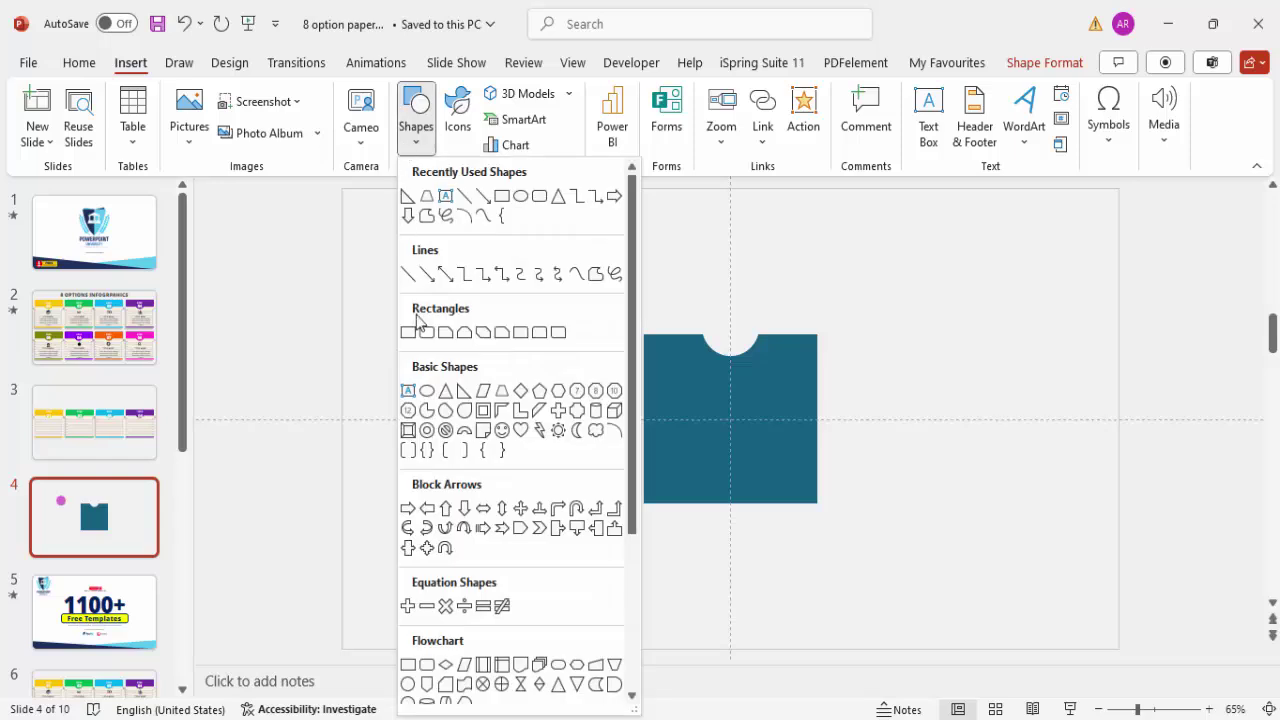
{"action": "left_click", "coordinate": [502, 392]}
{"action": "left_click_drag", "start_coordinate": [393, 284], "coordinate": [435, 326]}
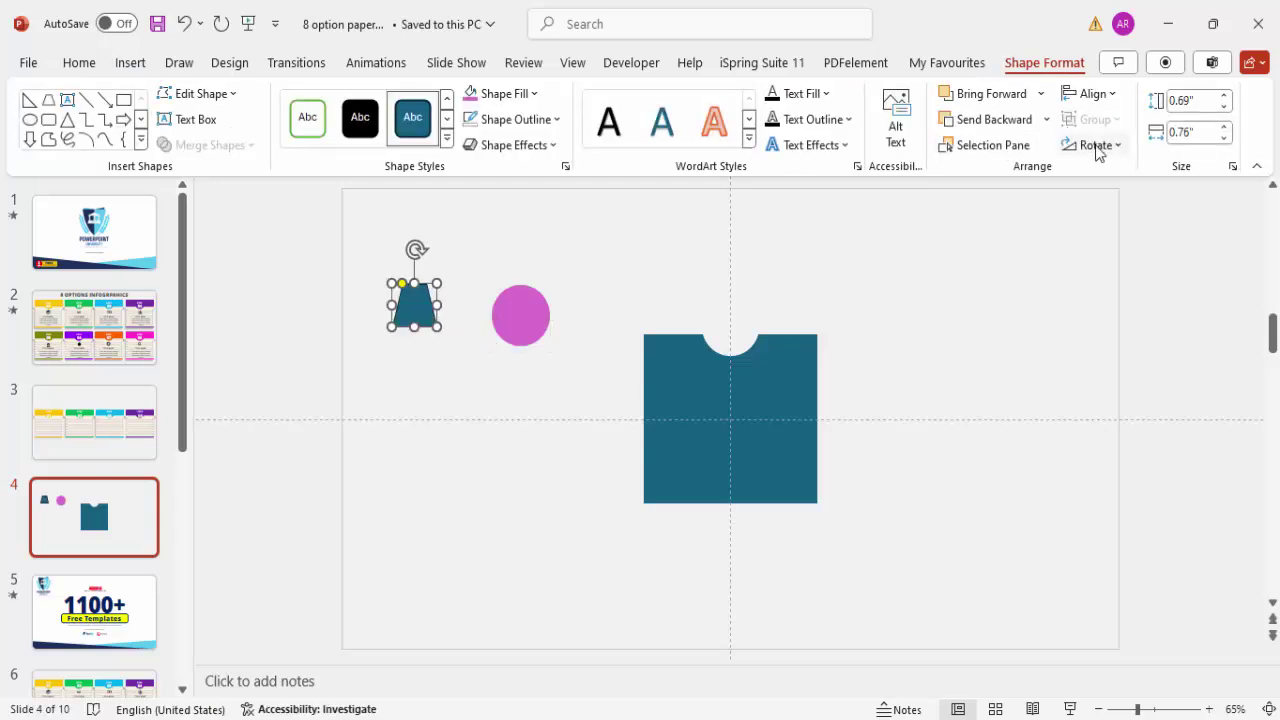
{"action": "left_click", "coordinate": [1093, 145]}
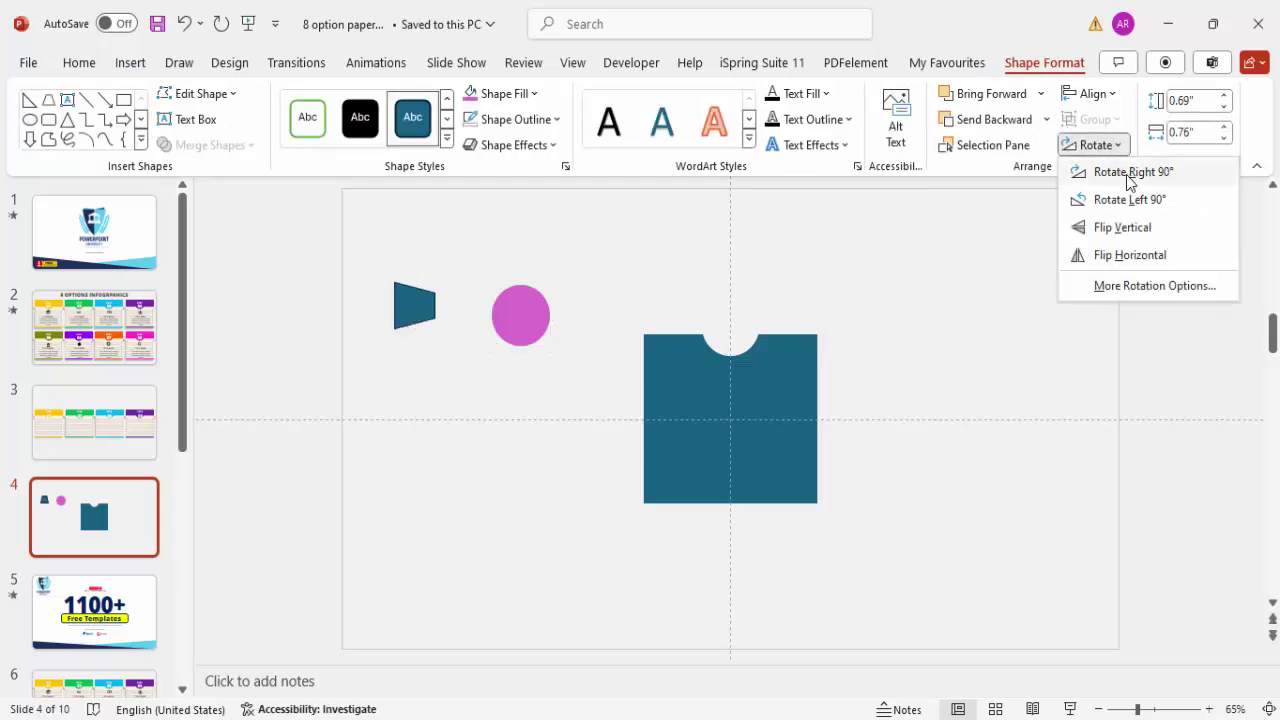
{"action": "left_click", "coordinate": [1128, 174]}
Step: Give the trapezoid the circle's purple fill and no outline, and move its narrow end onto the circle's left side
{"action": "left_click", "coordinate": [475, 93]}
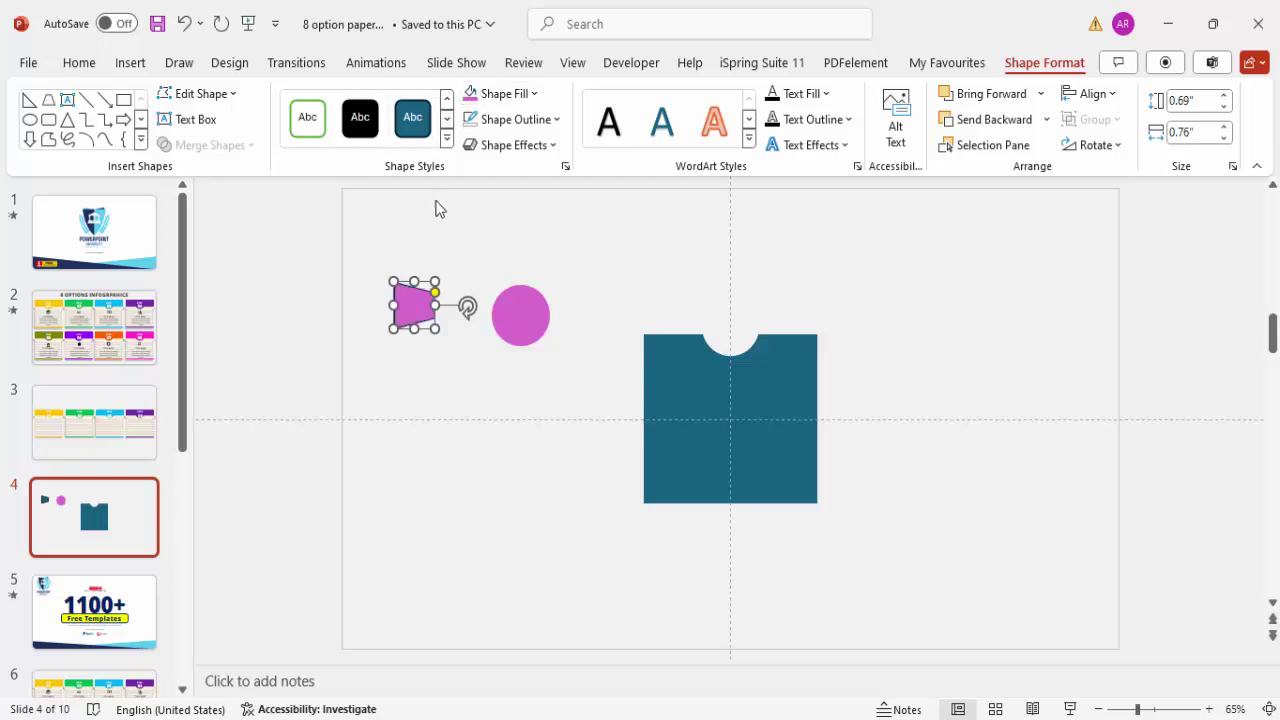
{"action": "left_click", "coordinate": [516, 119]}
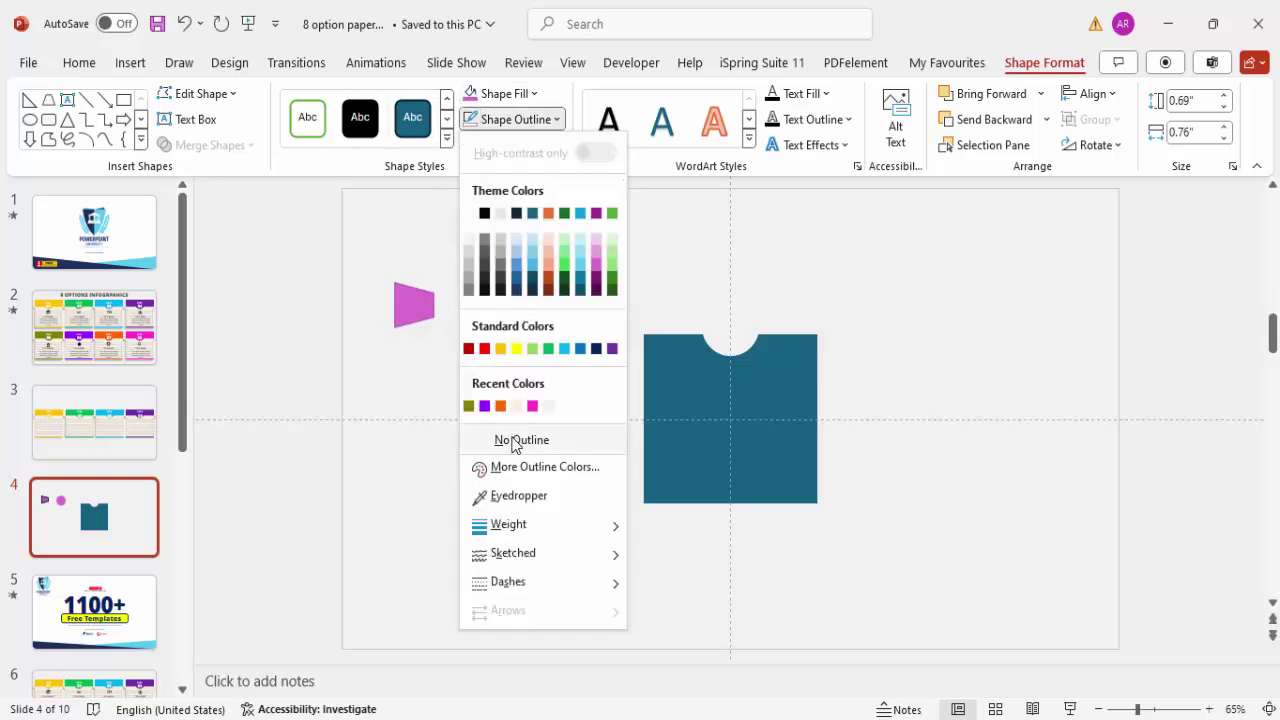
{"action": "left_click", "coordinate": [522, 440]}
{"action": "left_click_drag", "start_coordinate": [412, 306], "coordinate": [483, 317]}
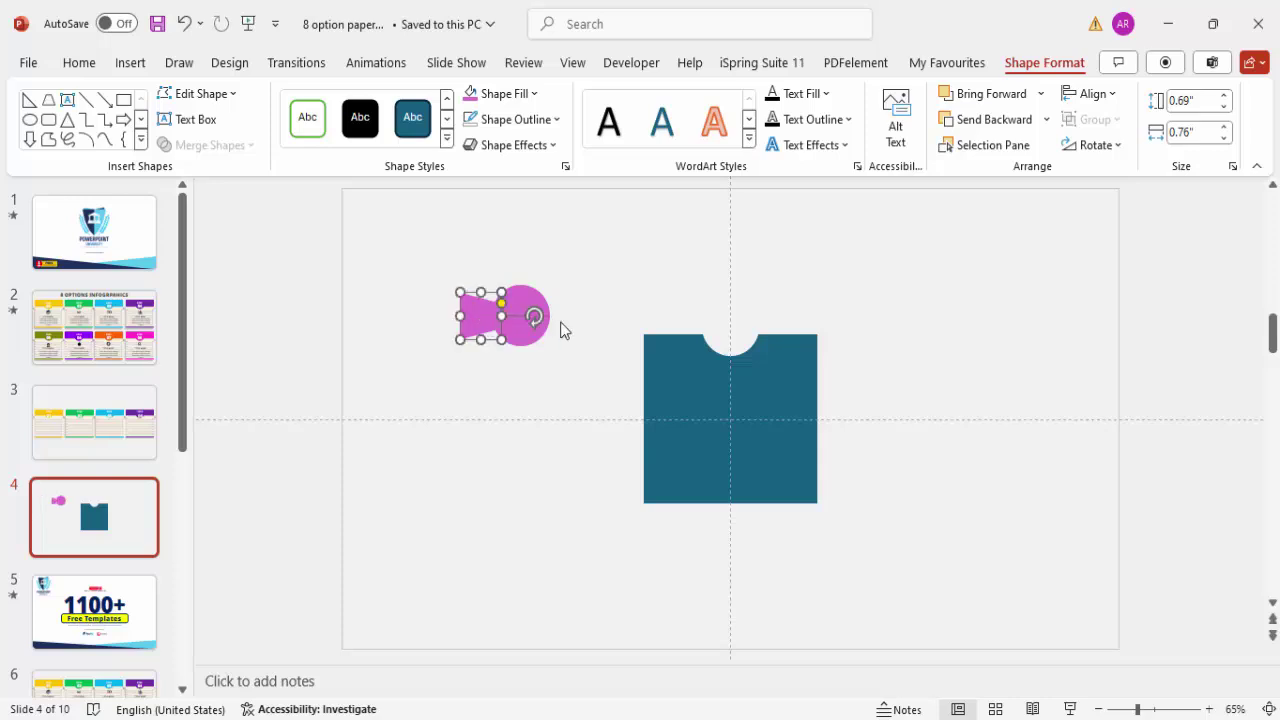
{"action": "left_click", "coordinate": [527, 358]}
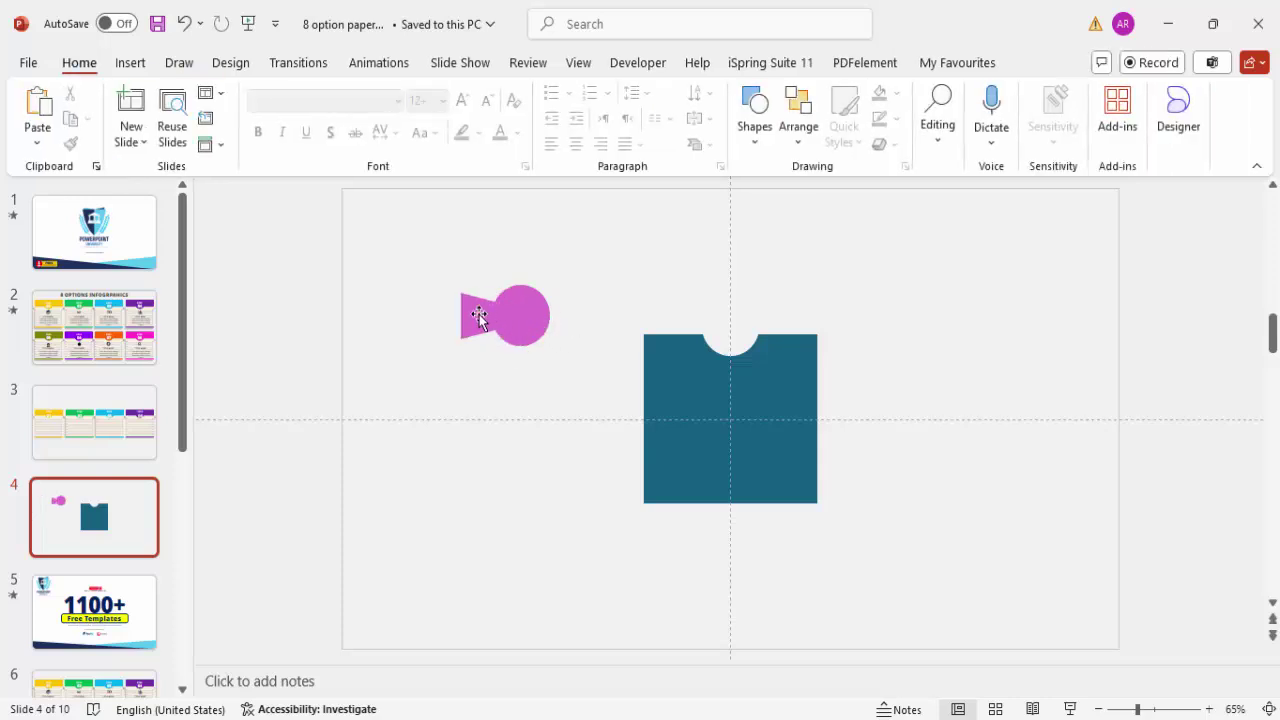
Step: Edit the trapezoid's points so that its upper and lower slanted sides curve inward
{"action": "left_click", "coordinate": [485, 318]}
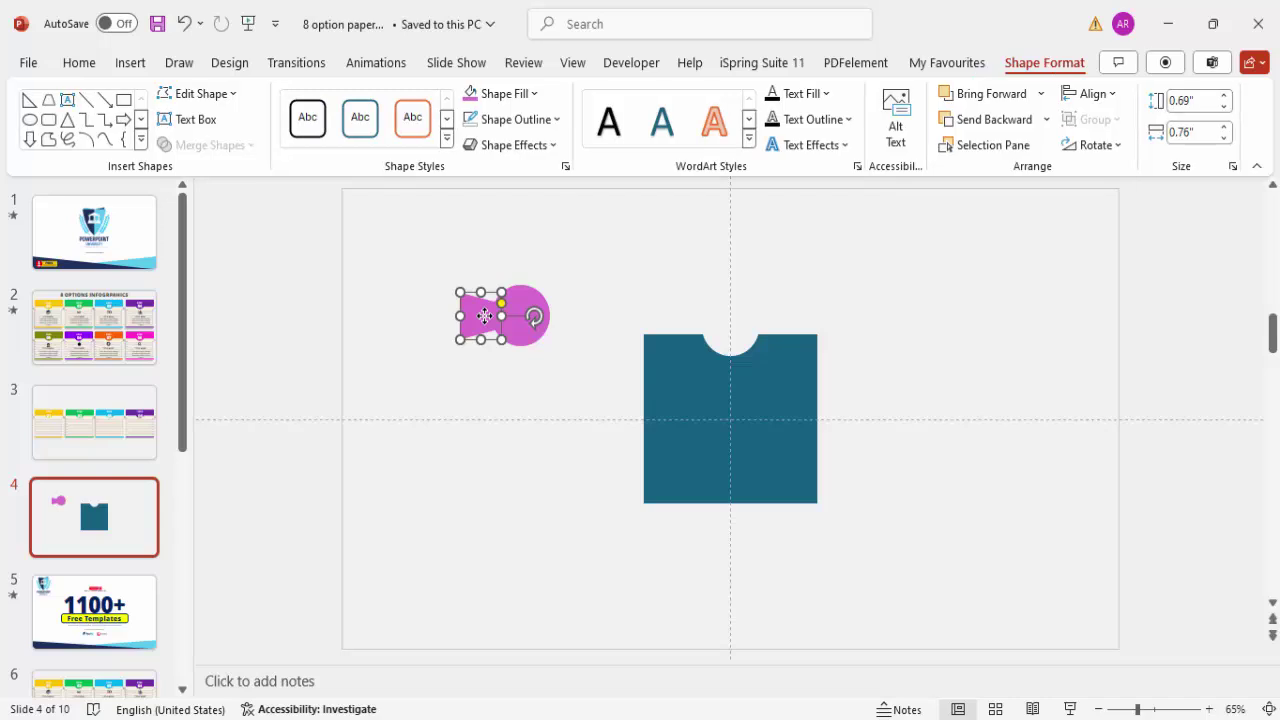
{"action": "right_click", "coordinate": [484, 316]}
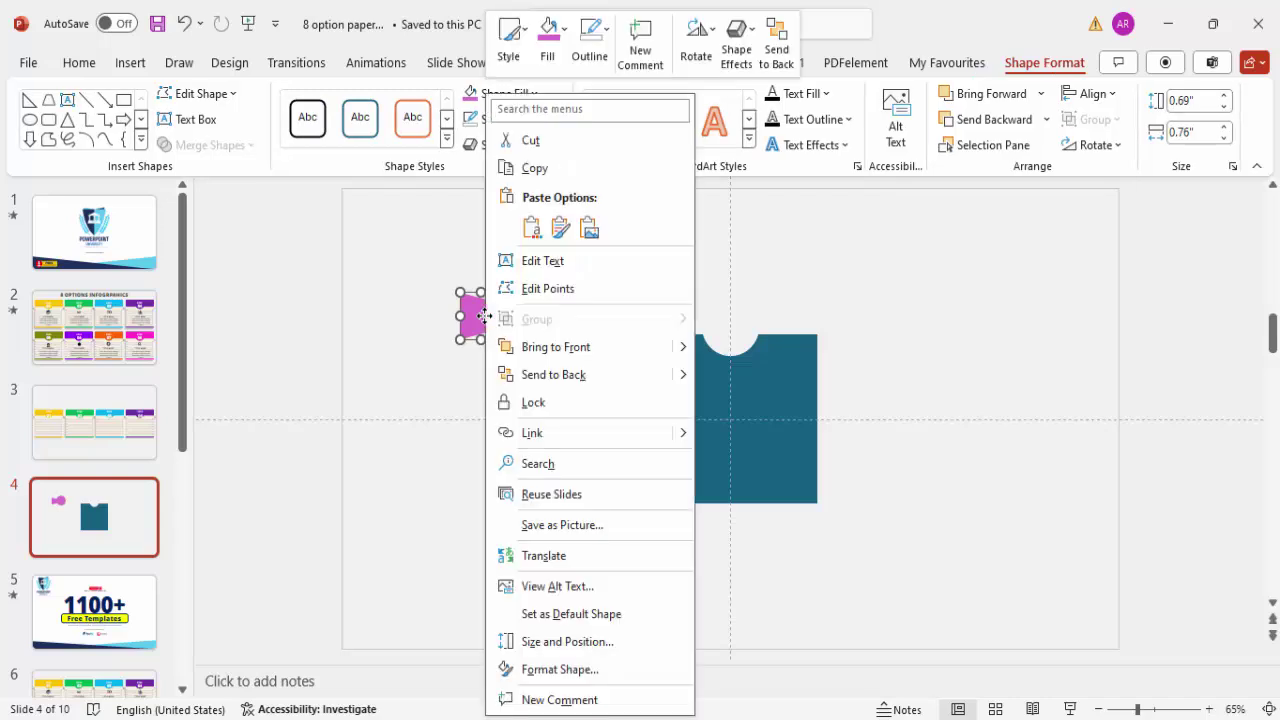
{"action": "left_click", "coordinate": [549, 291]}
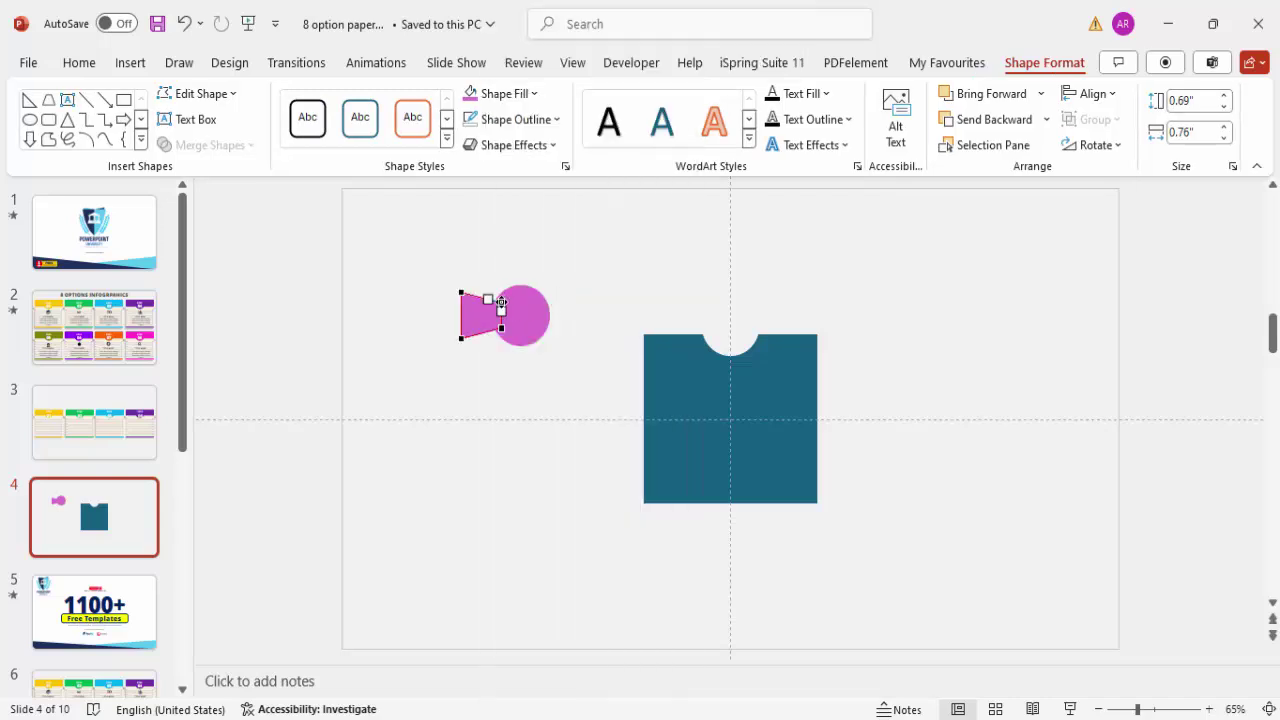
{"action": "left_click_drag", "start_coordinate": [487, 299], "coordinate": [475, 325]}
{"action": "left_click", "coordinate": [461, 339]}
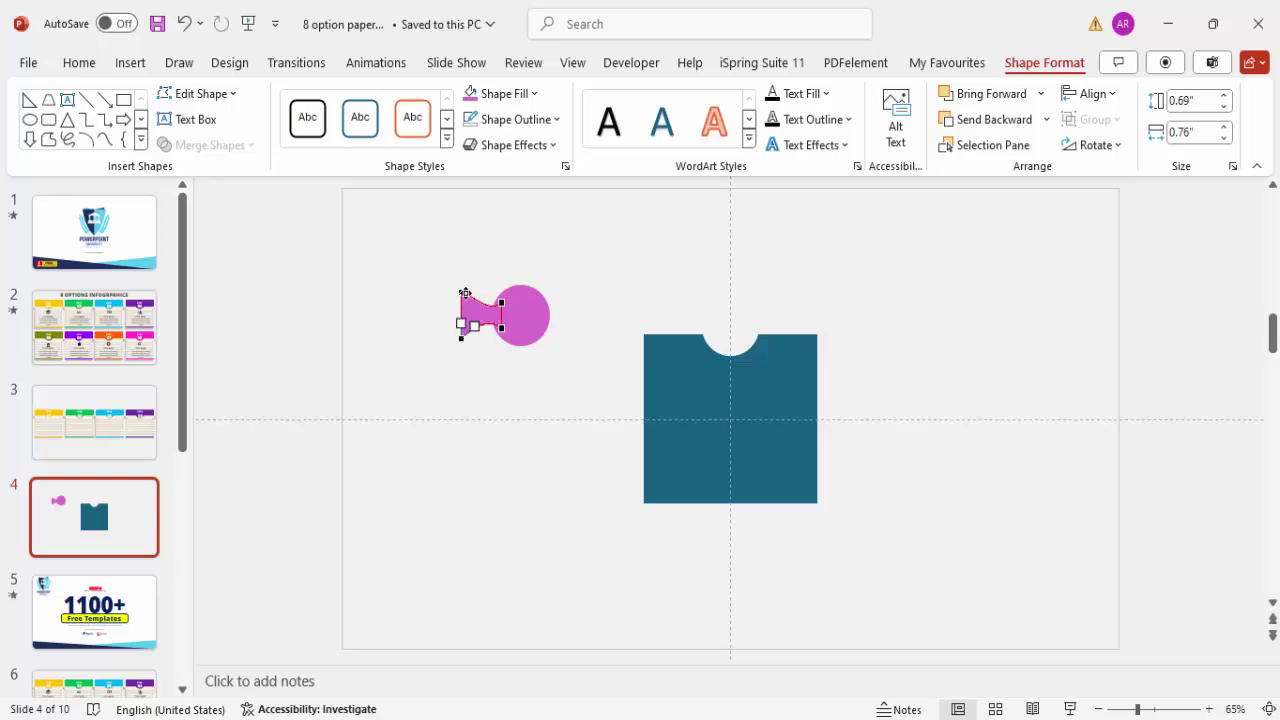
{"action": "left_click", "coordinate": [463, 293]}
{"action": "left_click", "coordinate": [505, 279]}
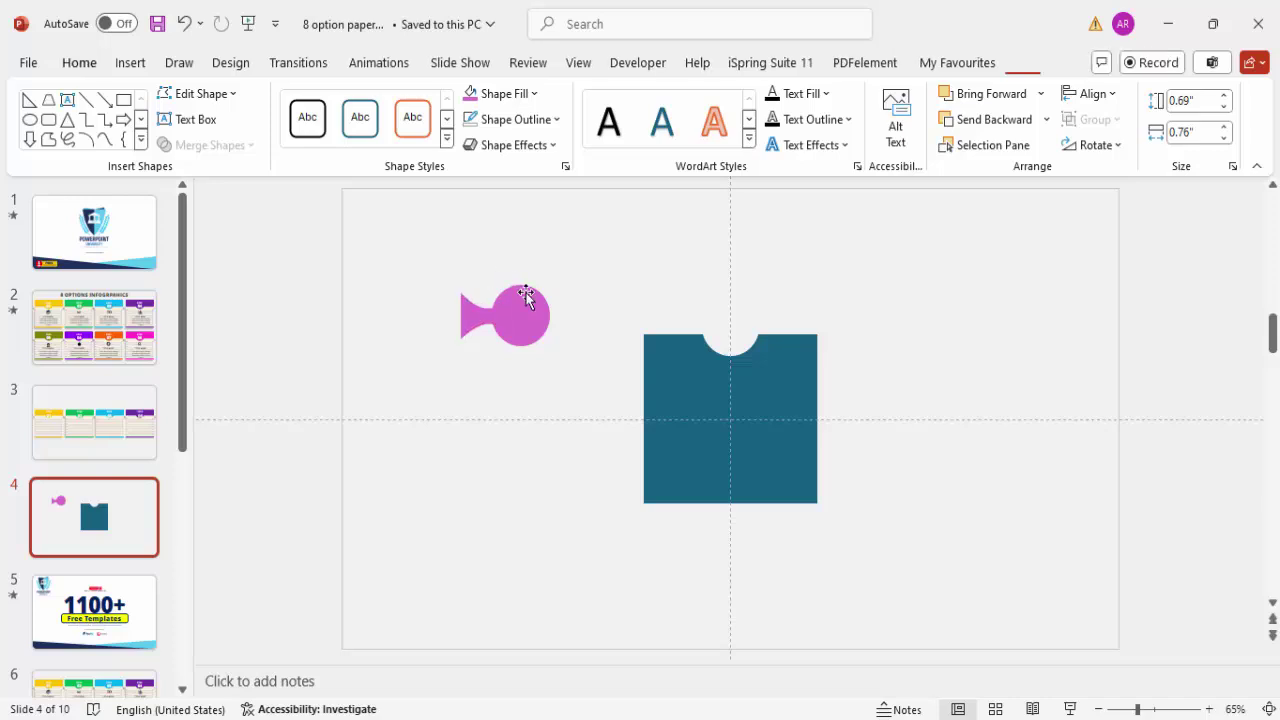
Step: Resize the purple circle to about 0.88" and reposition both pieces so the circle lines up with the trapezoid's narrow end
{"action": "left_click", "coordinate": [473, 318]}
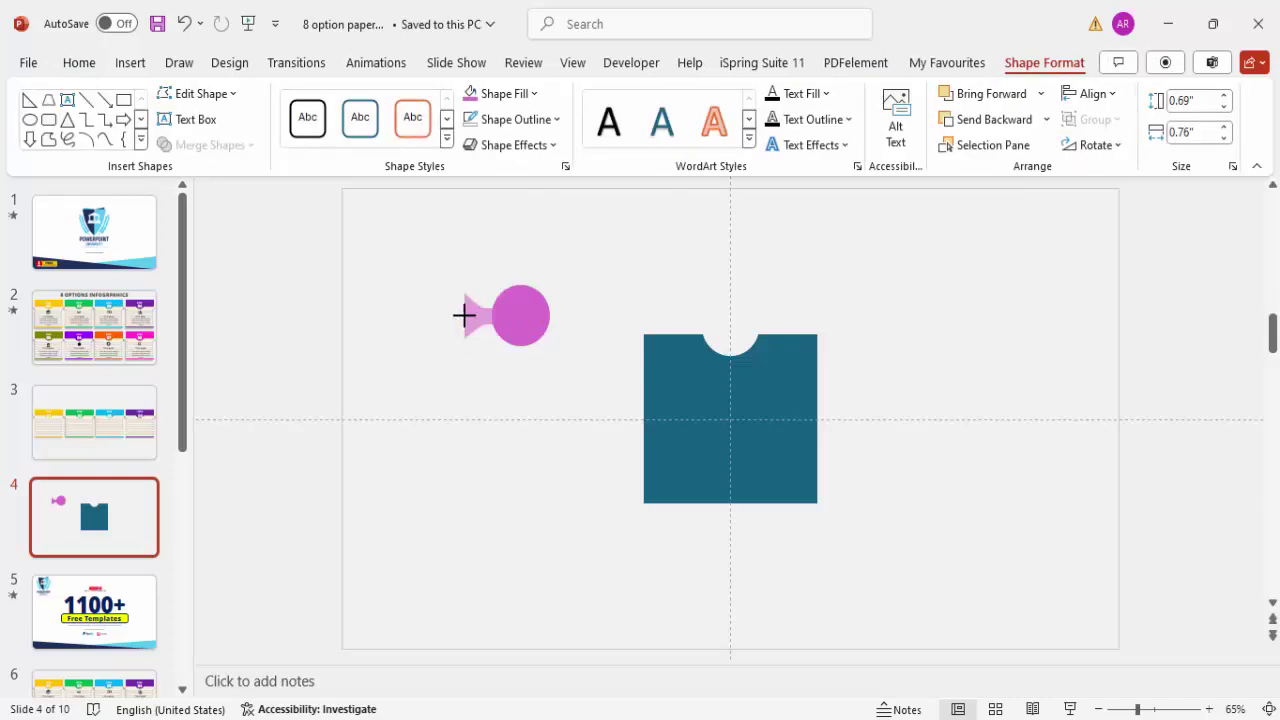
{"action": "left_click_drag", "start_coordinate": [463, 315], "coordinate": [520, 303]}
{"action": "left_click", "coordinate": [508, 300]}
{"action": "key", "text": "ctrl+Left"}
{"action": "key", "text": "ctrl+Left"}
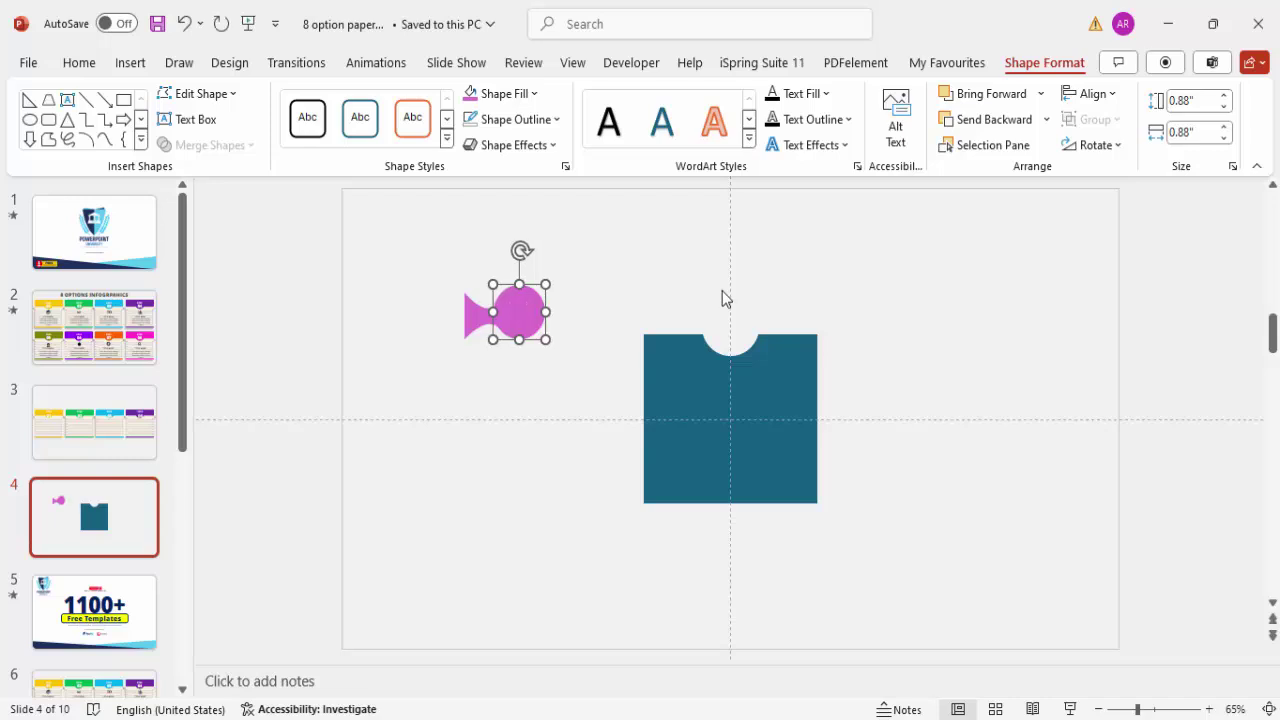
{"action": "left_click", "coordinate": [368, 248]}
{"action": "left_click_drag", "start_coordinate": [520, 310], "coordinate": [521, 315]}
Step: Merge the purple circle and the curved trapezoid into one shape with Union
{"action": "left_click_drag", "start_coordinate": [429, 257], "coordinate": [589, 384]}
{"action": "left_click", "coordinate": [1050, 63]}
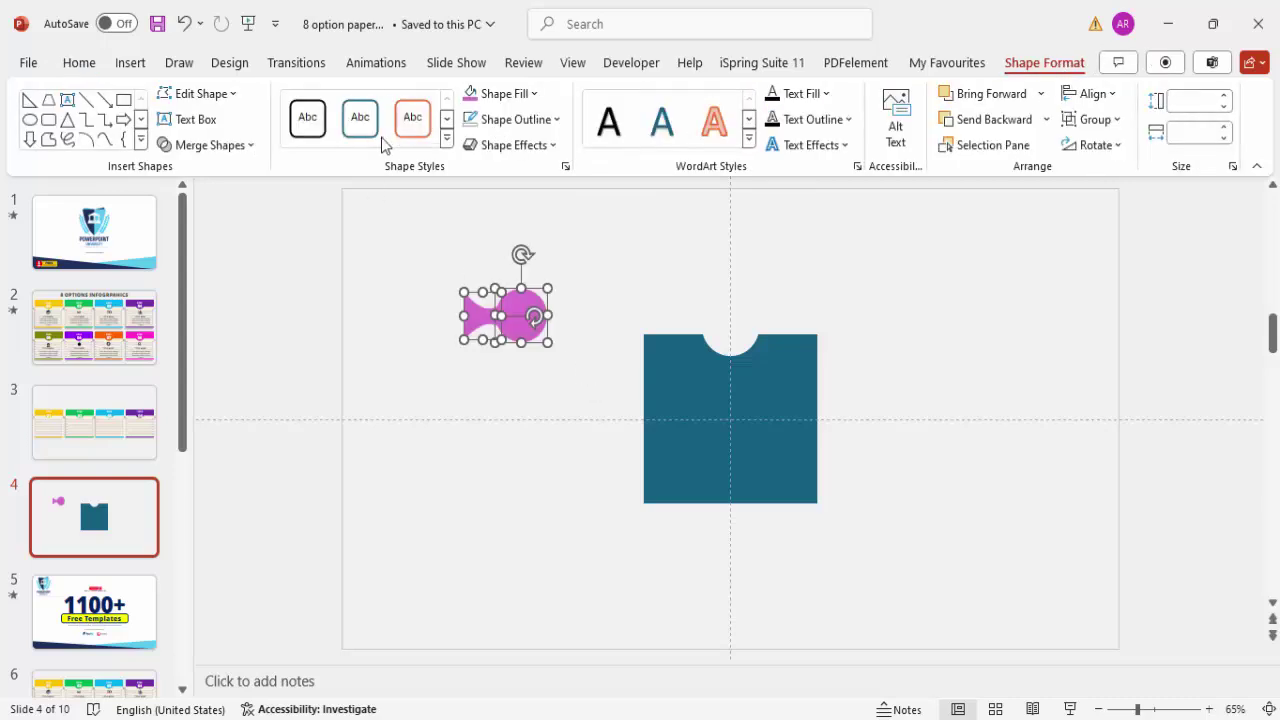
{"action": "left_click", "coordinate": [212, 145]}
{"action": "left_click", "coordinate": [201, 176]}
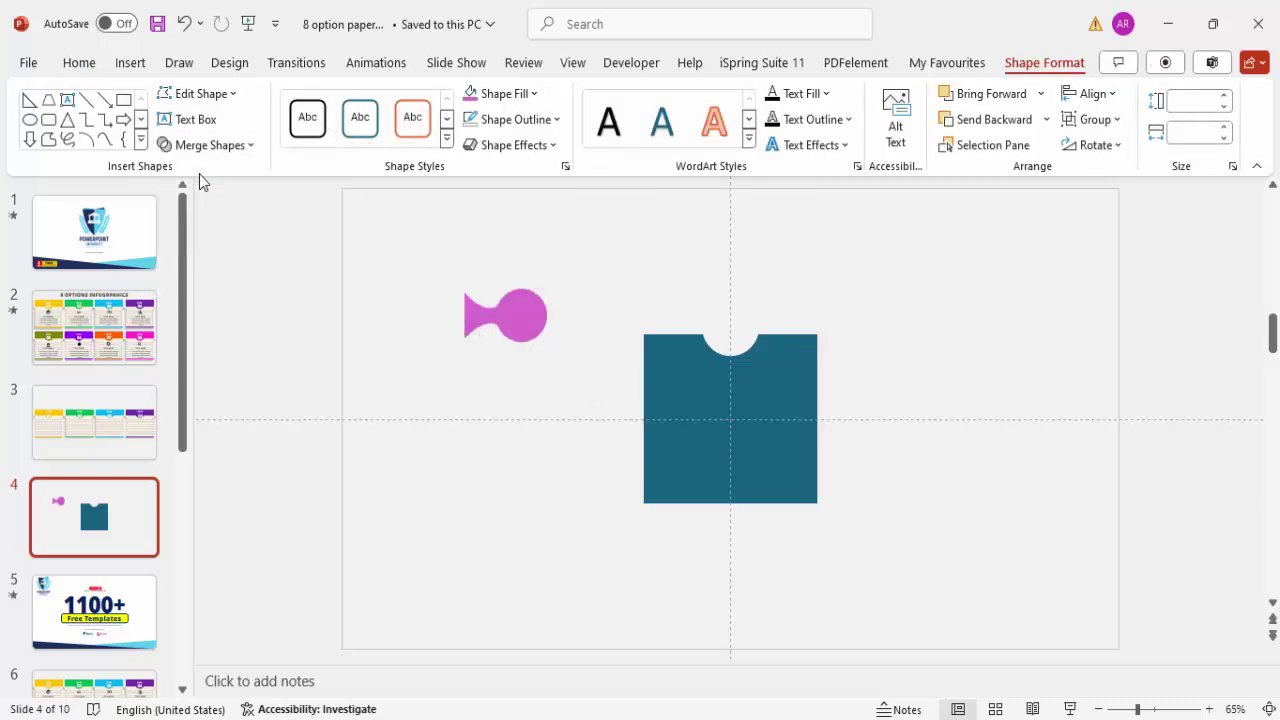
Step: Shrink the merged purple shape to about 0.46" height and 0.29" width and place it over the notched rectangle's upper left edge
{"action": "left_click_drag", "start_coordinate": [463, 288], "coordinate": [633, 376]}
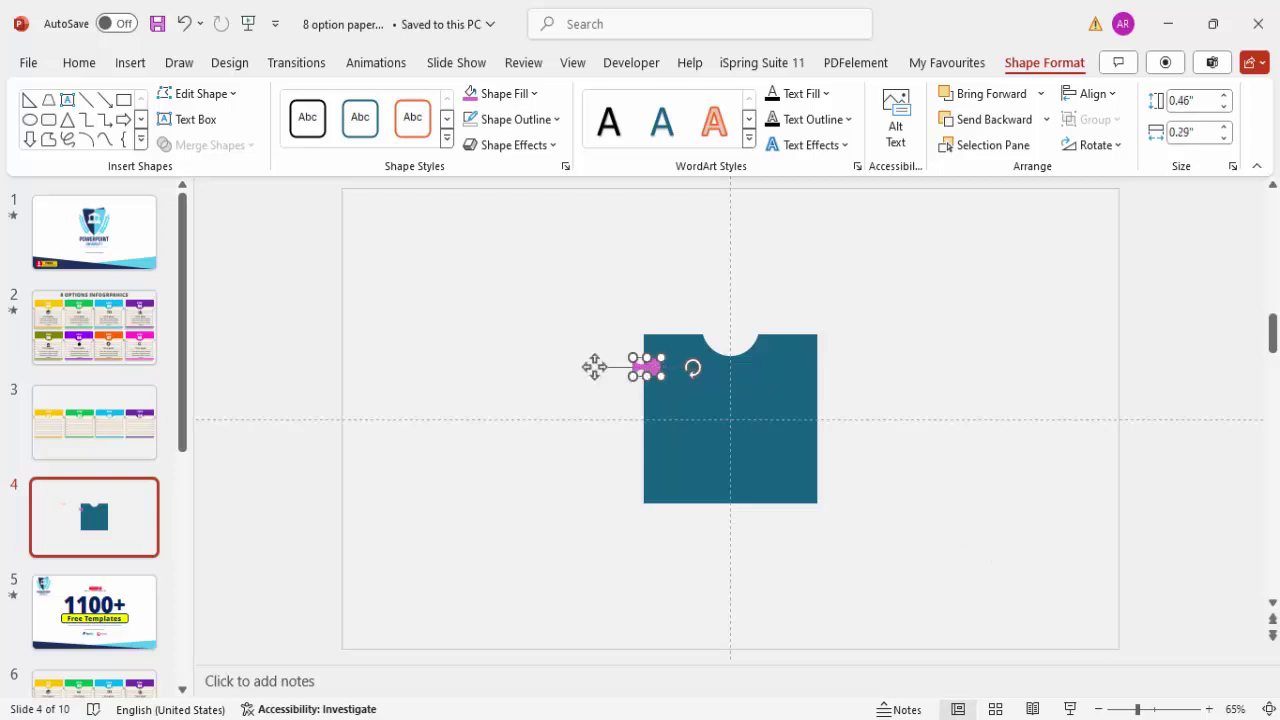
{"action": "left_click", "coordinate": [1160, 709]}
{"action": "left_click_drag", "start_coordinate": [747, 423], "coordinate": [755, 412]}
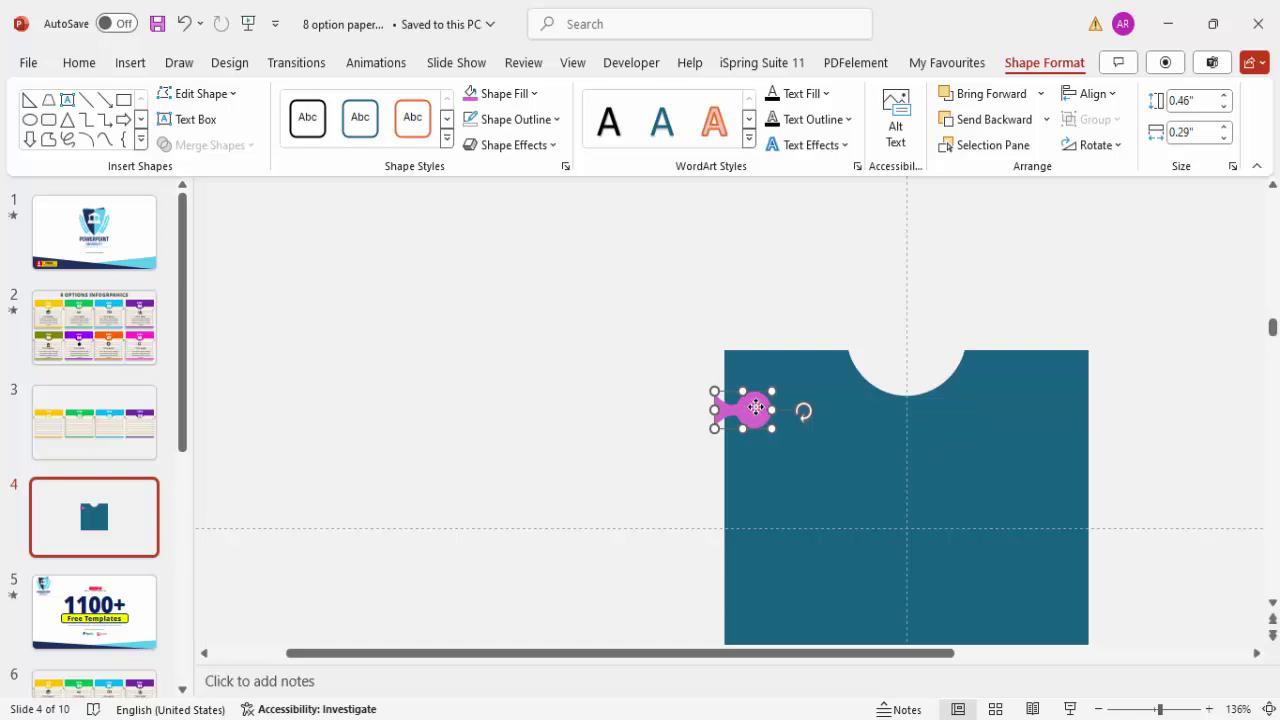
Step: Move the small purple shape slightly lower along the notched rectangle's left edge
{"action": "mouse_move", "coordinate": [757, 413]}
{"action": "left_mouse_down"}
{"action": "mouse_move", "coordinate": [769, 407]}
{"action": "mouse_move", "coordinate": [753, 408]}
{"action": "mouse_move", "coordinate": [760, 430]}
{"action": "left_mouse_up"}
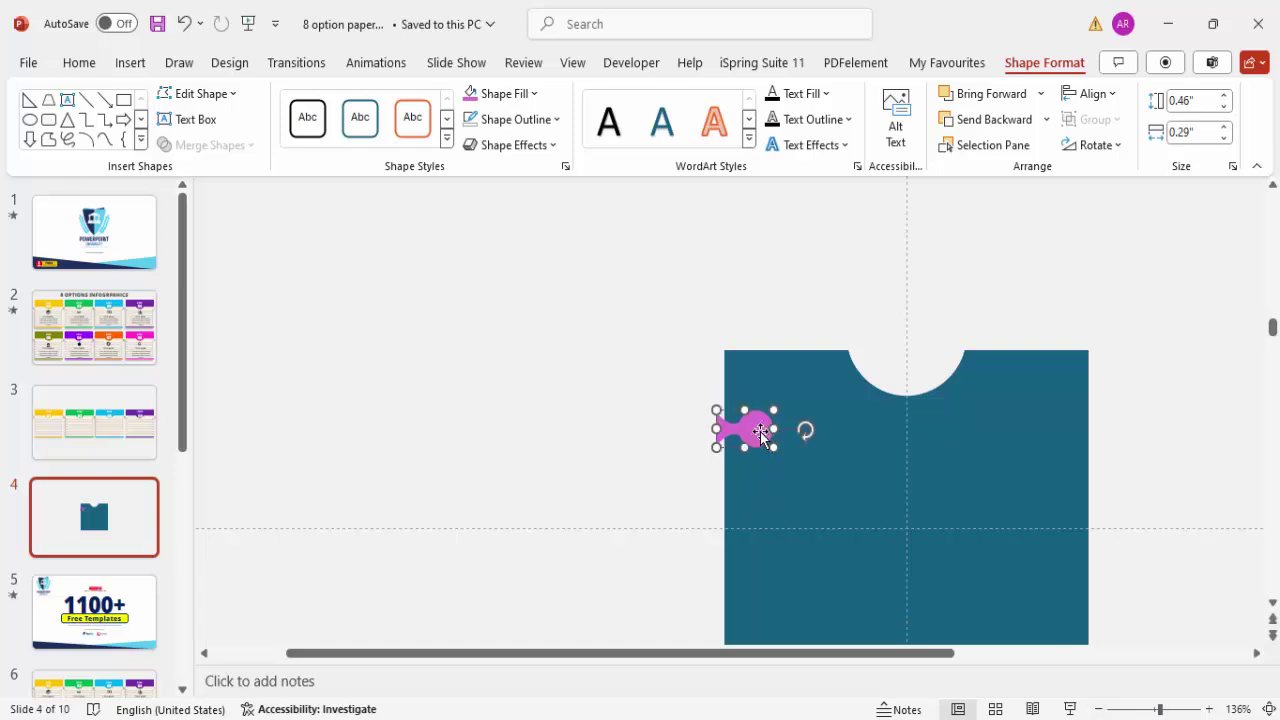
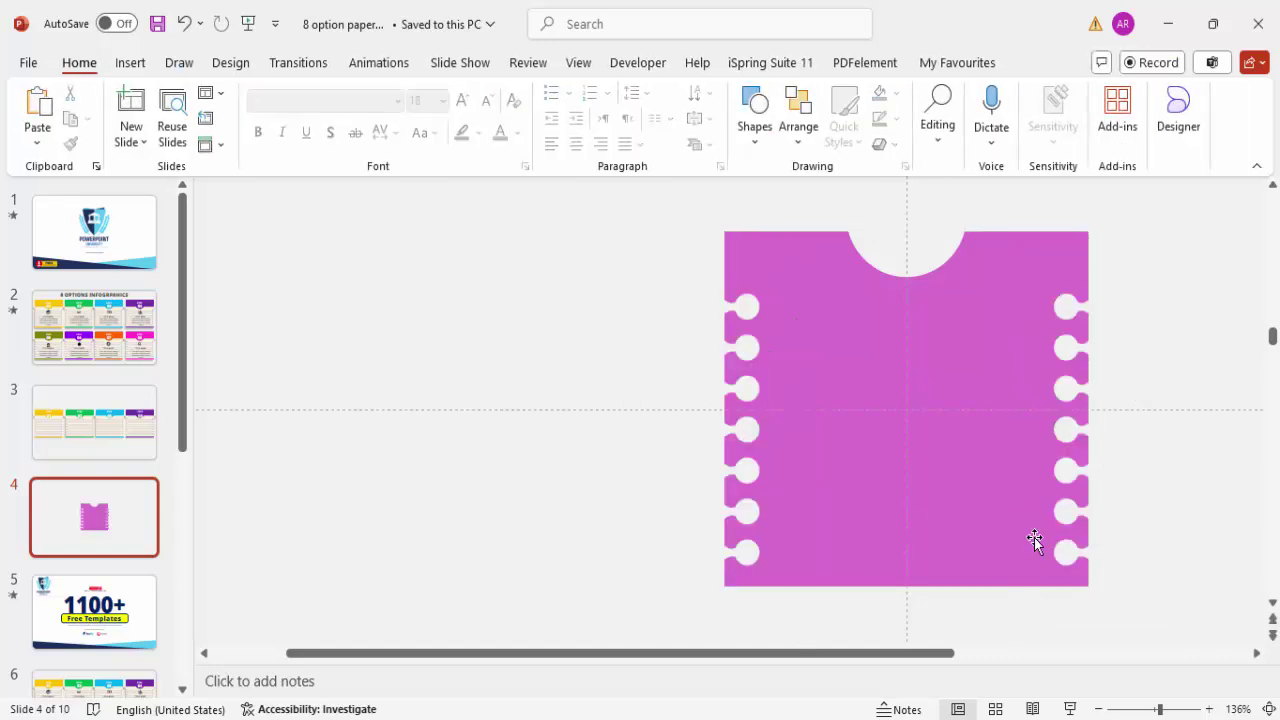
Step: Fill the notched card shape with a medium grey theme colour
{"action": "left_click", "coordinate": [858, 370]}
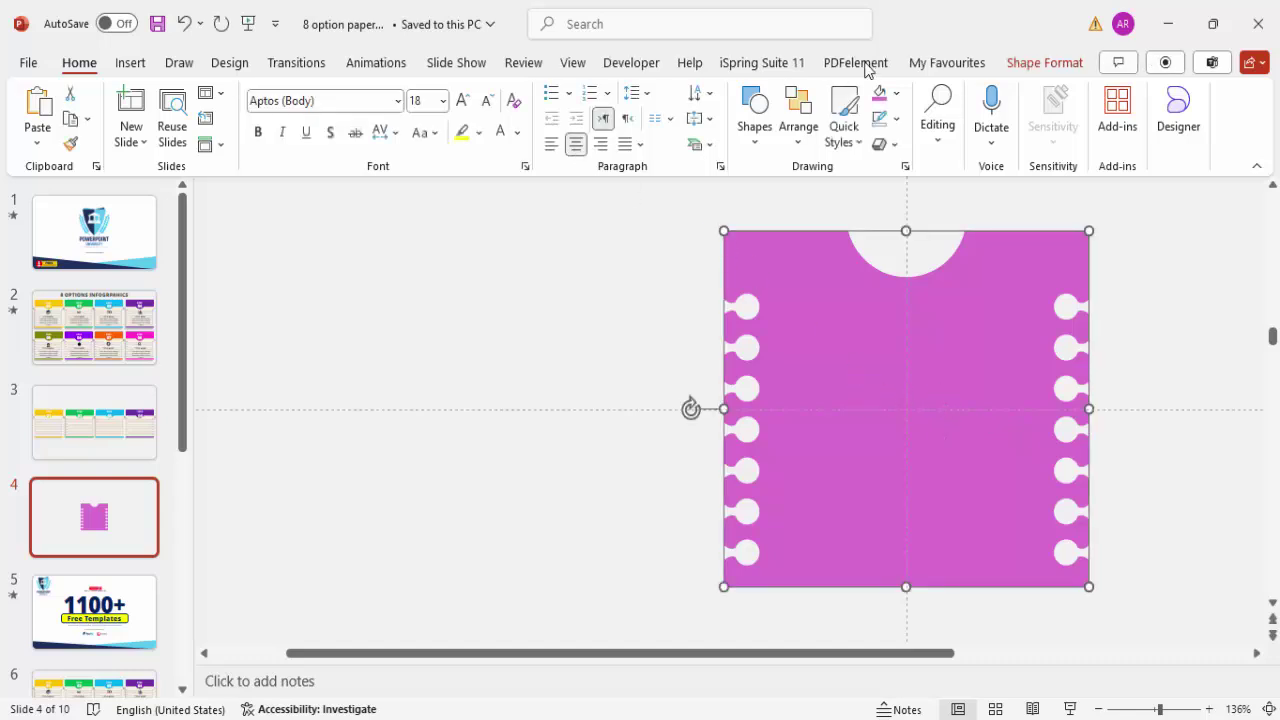
{"action": "left_click", "coordinate": [899, 97]}
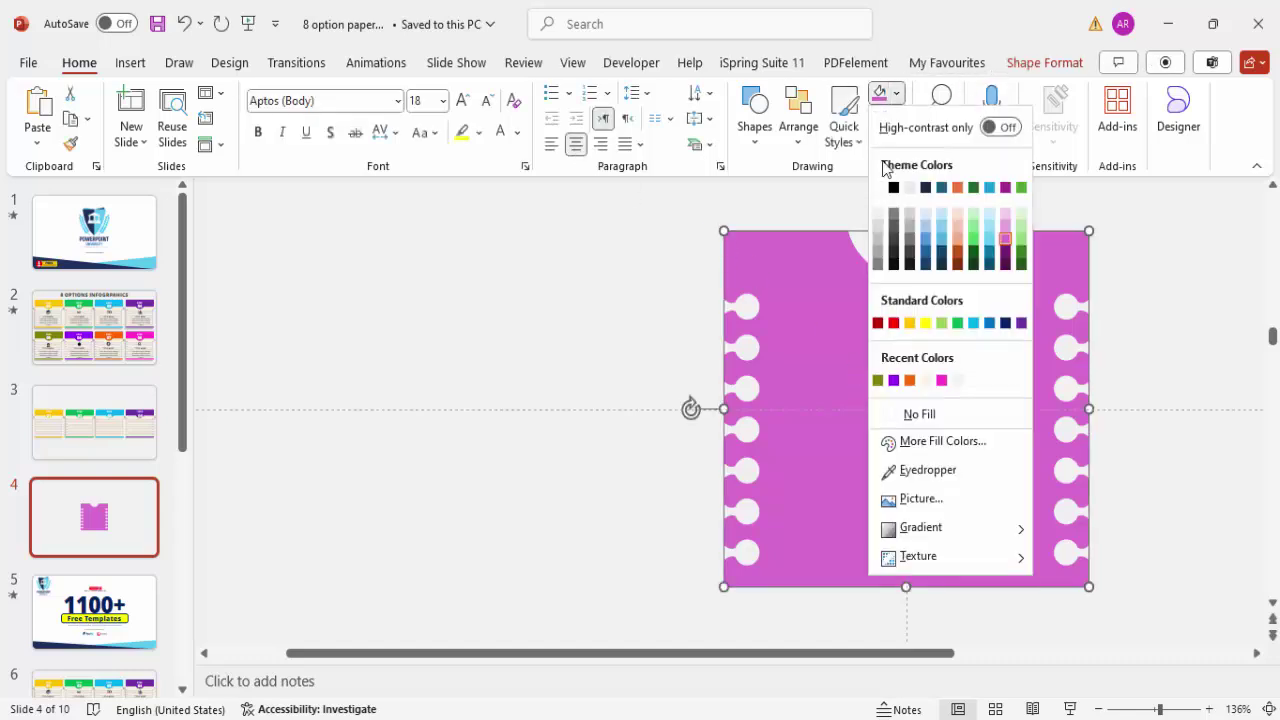
{"action": "left_click", "coordinate": [877, 258]}
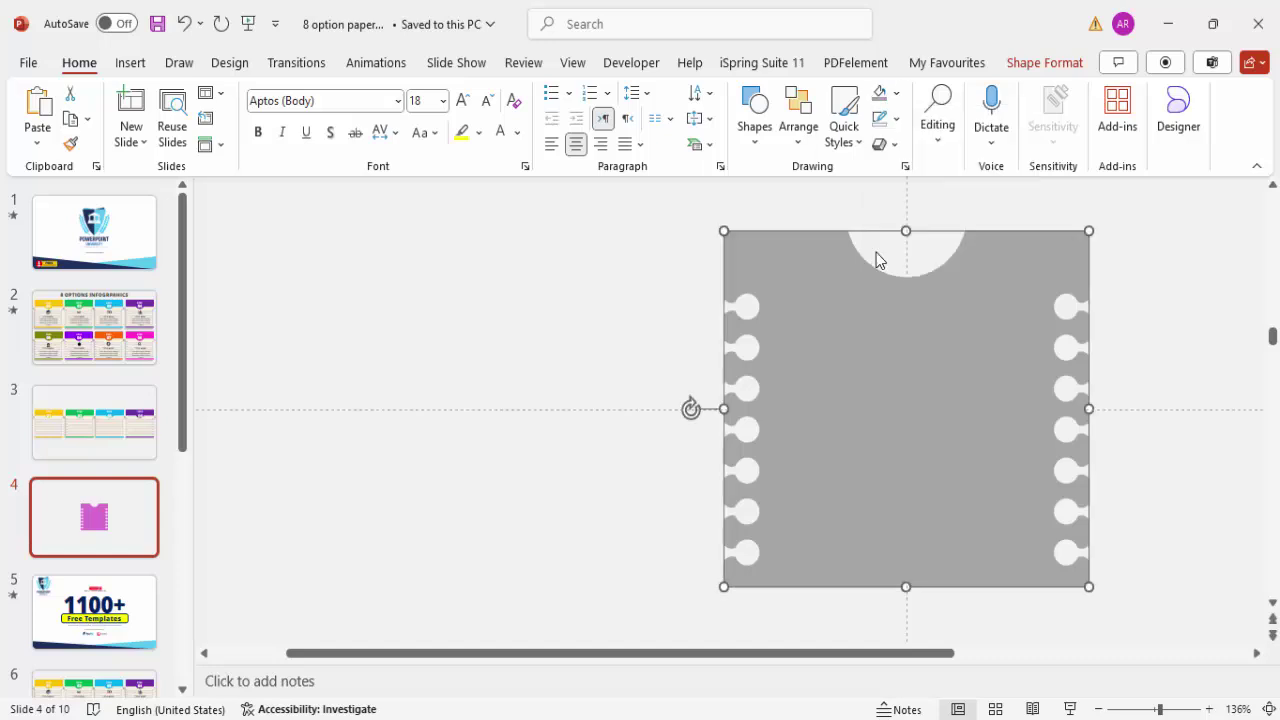
{"action": "left_click", "coordinate": [594, 337]}
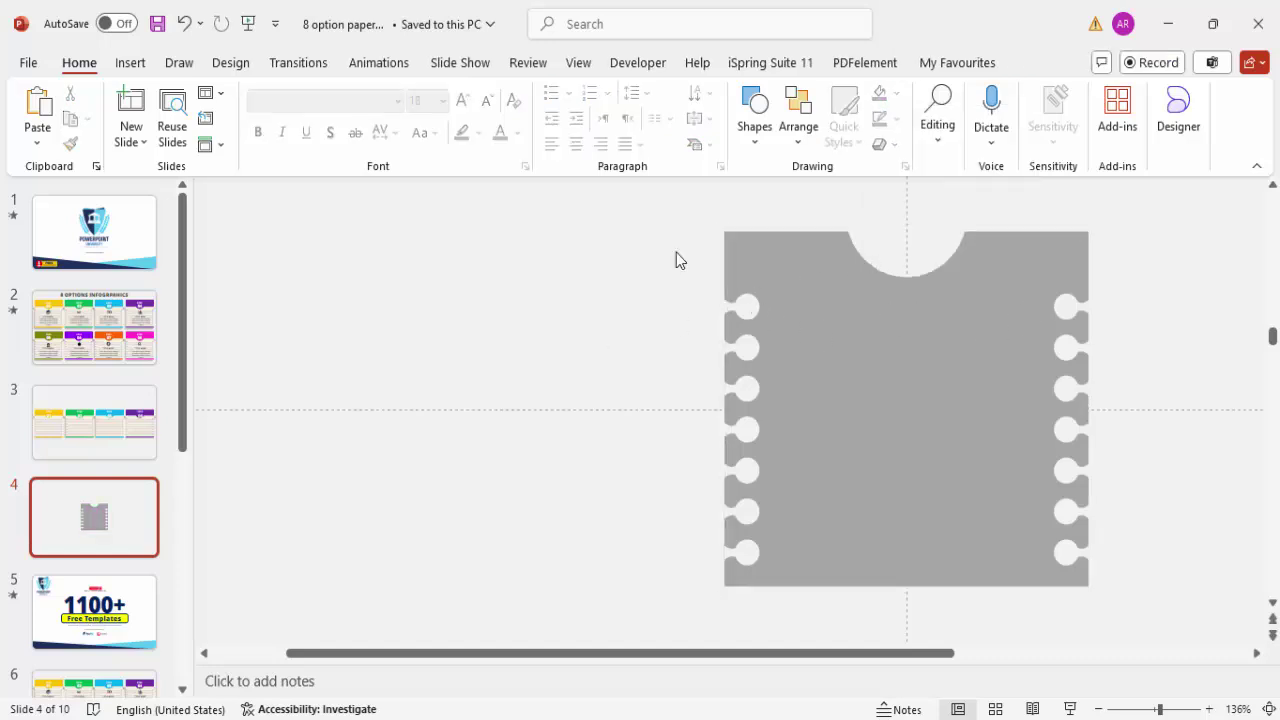
Step: Draw a straight horizontal line about 2.41" long between the uppermost pair of holes on the card
{"action": "left_click", "coordinate": [130, 62]}
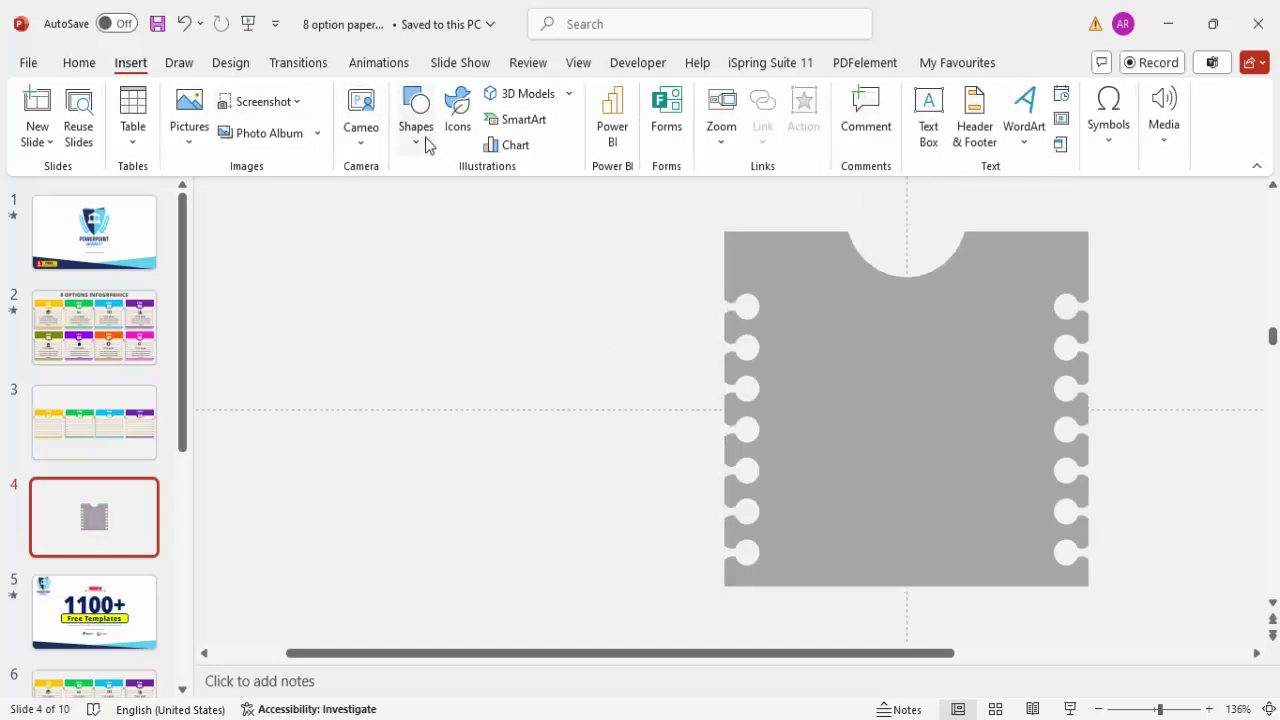
{"action": "left_click", "coordinate": [415, 120]}
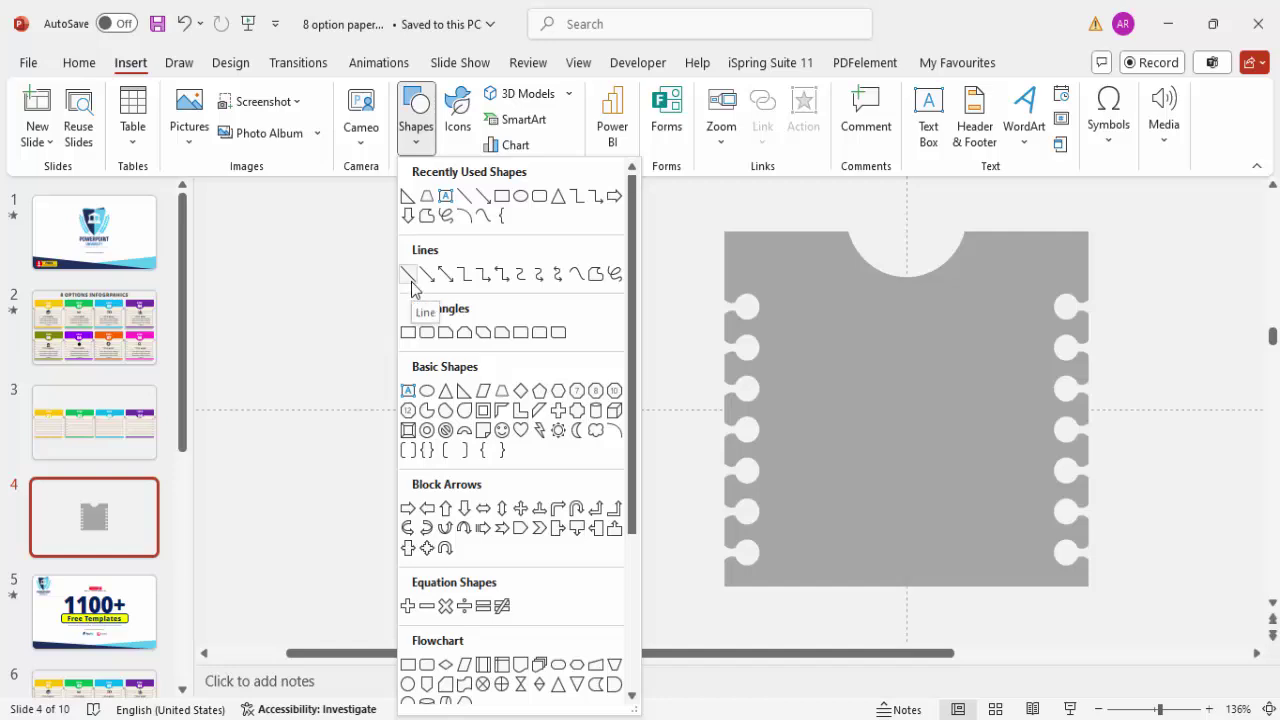
{"action": "left_click", "coordinate": [409, 277]}
{"action": "left_click_drag", "start_coordinate": [759, 307], "coordinate": [1054, 307]}
{"action": "left_click", "coordinate": [1177, 289]}
{"action": "left_click", "coordinate": [1061, 307]}
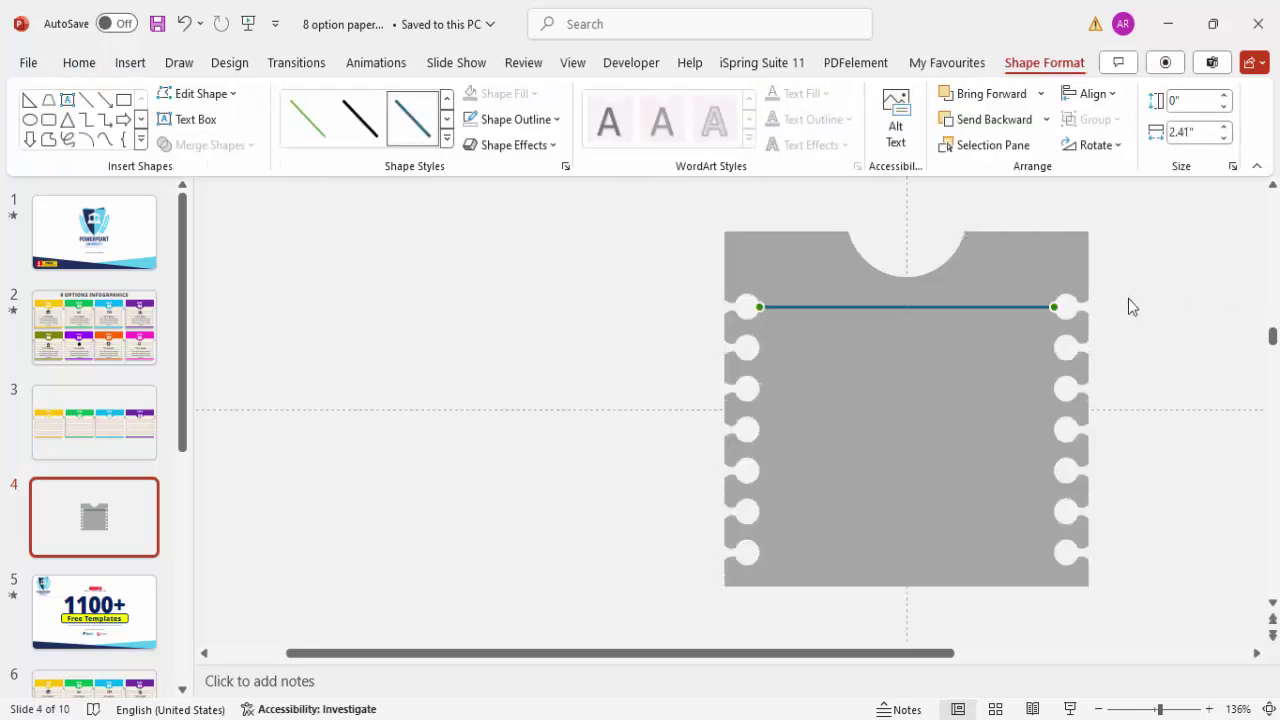
{"action": "left_click", "coordinate": [1128, 298]}
Step: Colour the line's outline dark grey and copy it down to each remaining pair of holes
{"action": "left_click", "coordinate": [932, 307]}
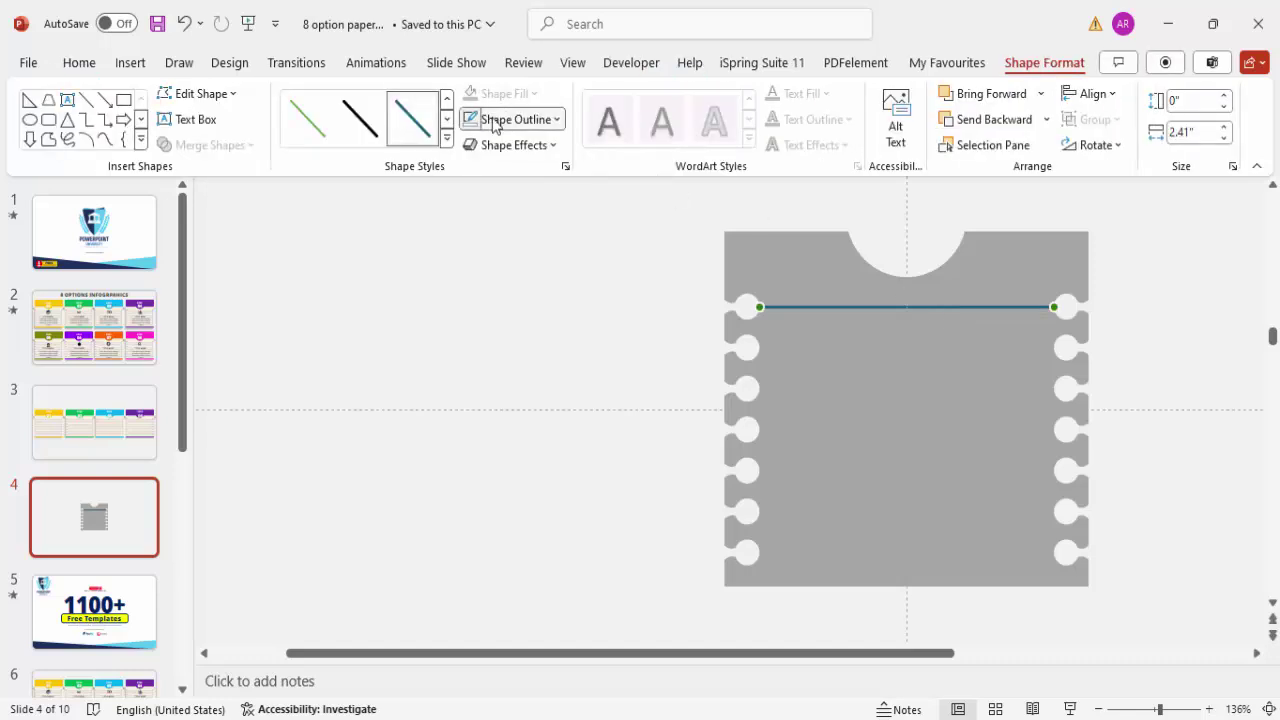
{"action": "left_click", "coordinate": [497, 121]}
{"action": "left_click", "coordinate": [470, 298]}
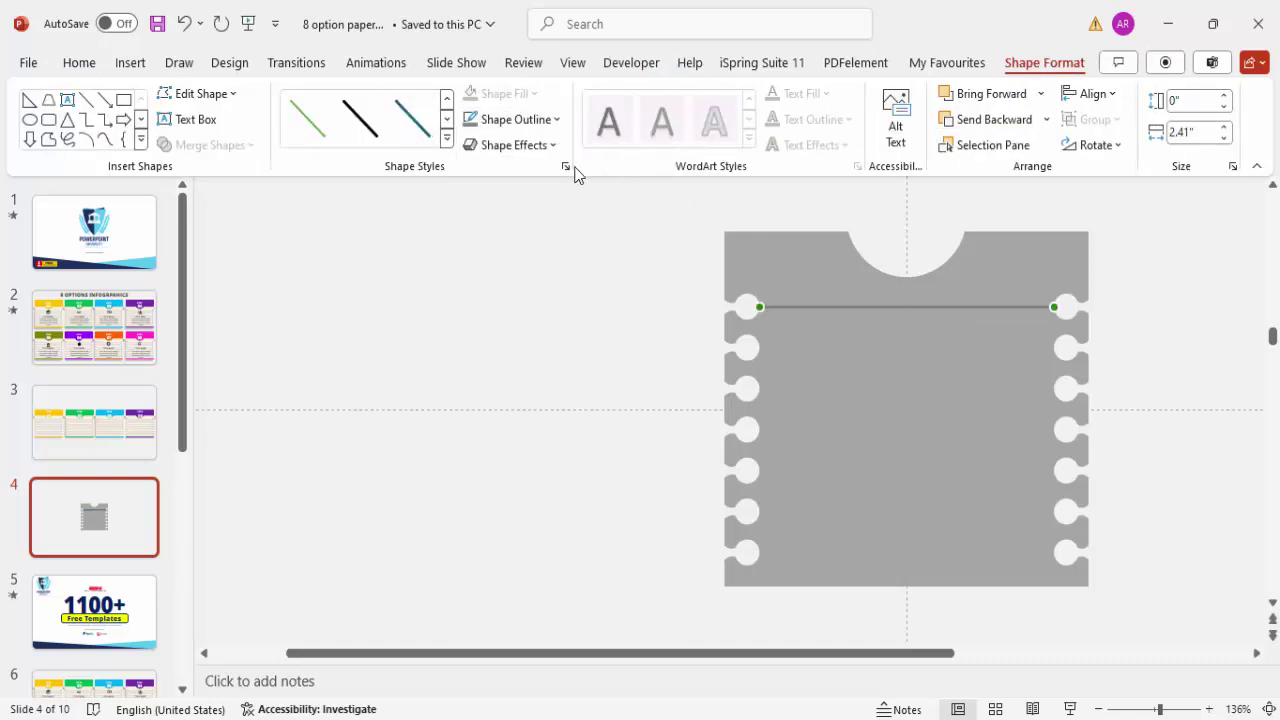
{"action": "left_click_drag", "start_coordinate": [930, 309], "coordinate": [967, 558]}
Step: Fill the notched card shape with a light cream colour
{"action": "left_click", "coordinate": [1014, 282]}
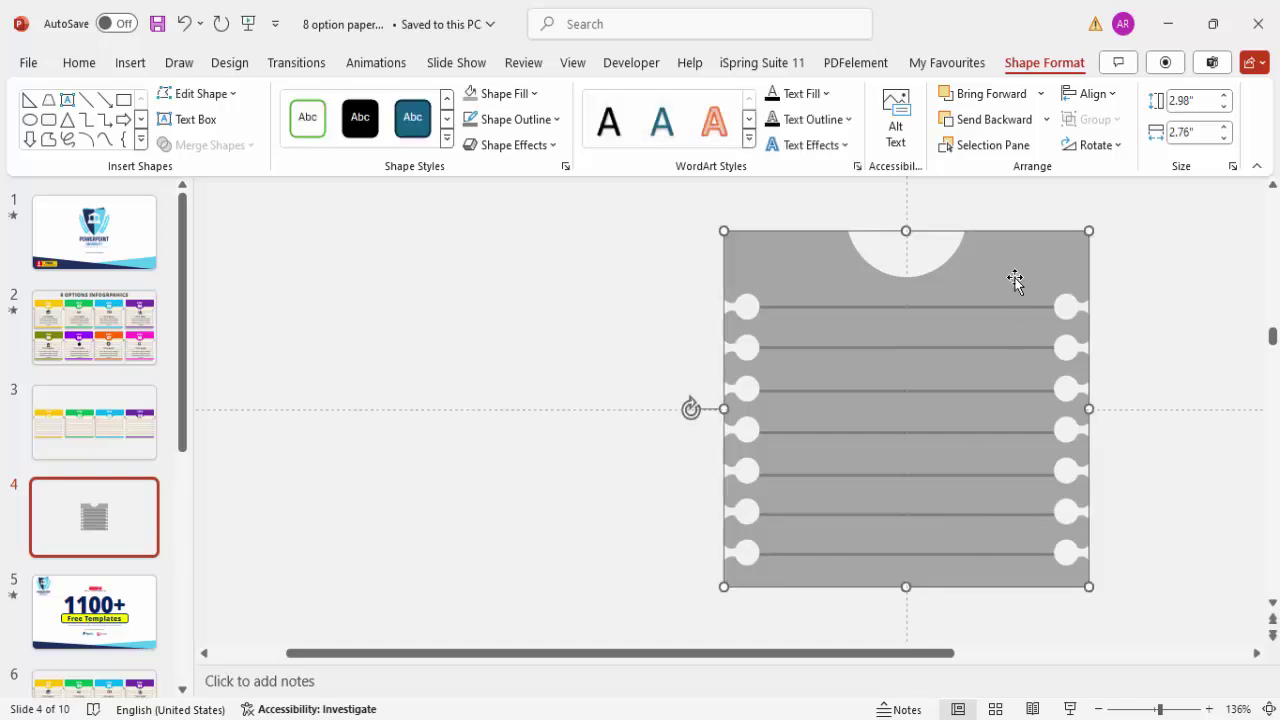
{"action": "left_click", "coordinate": [534, 93]}
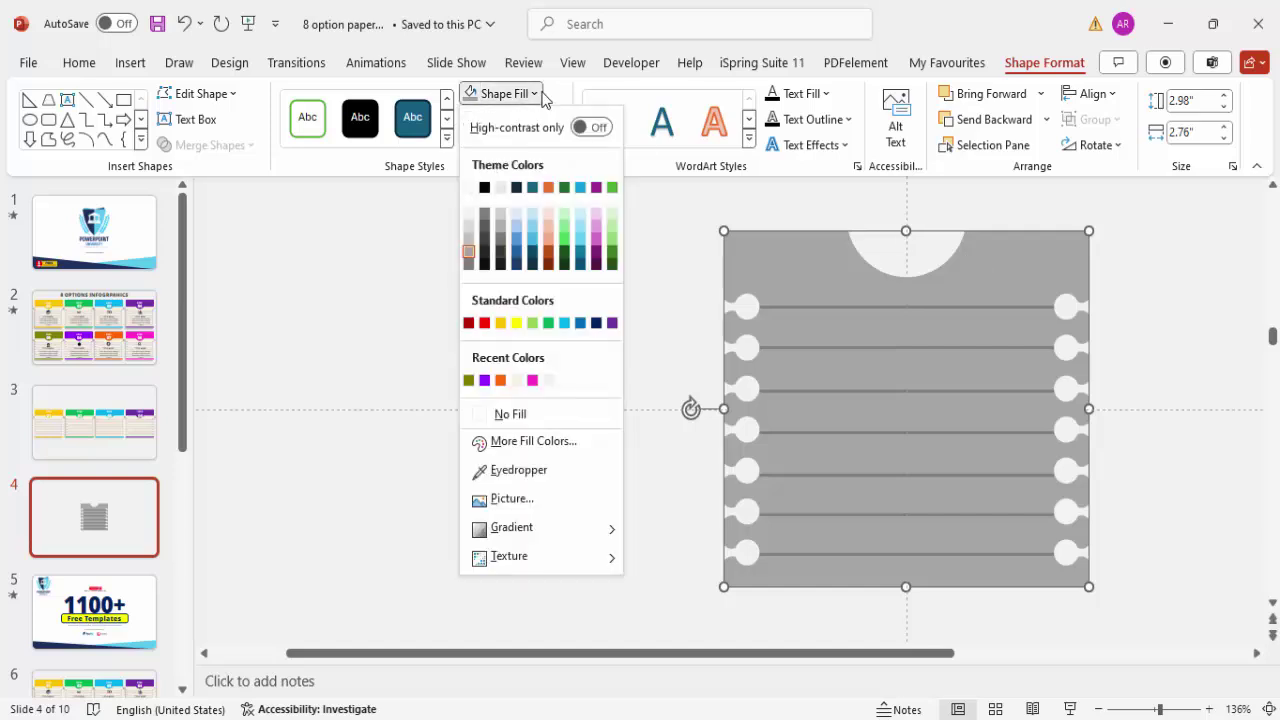
{"action": "left_click", "coordinate": [517, 387]}
{"action": "left_click", "coordinate": [1185, 296]}
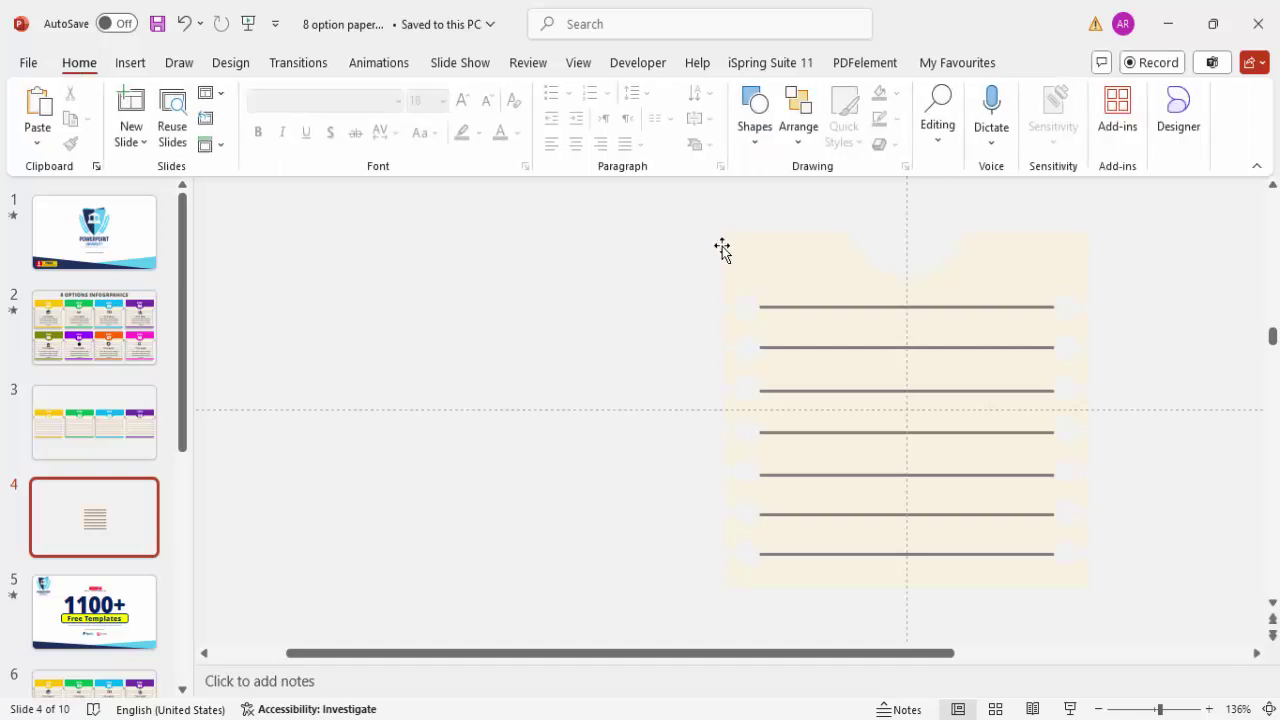
Step: Group the cream card with all of its horizontal lines
{"action": "left_click_drag", "start_coordinate": [684, 210], "coordinate": [1172, 660]}
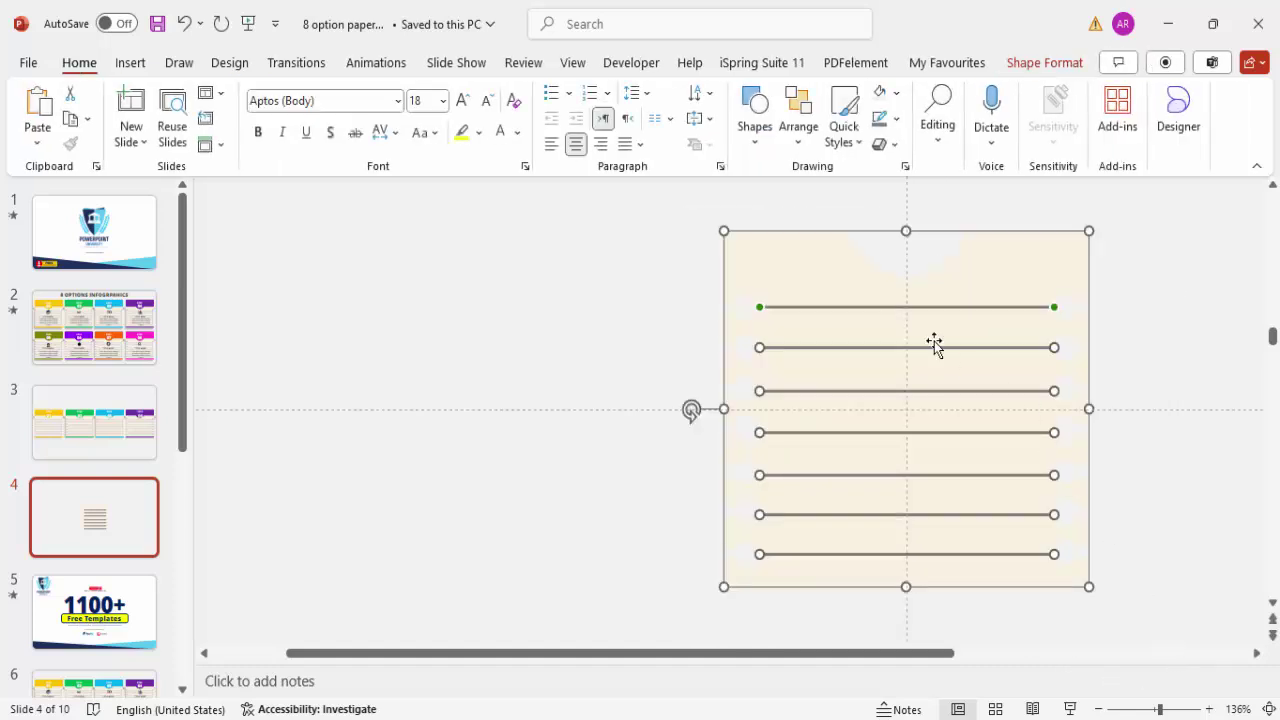
{"action": "key", "text": "ctrl+g"}
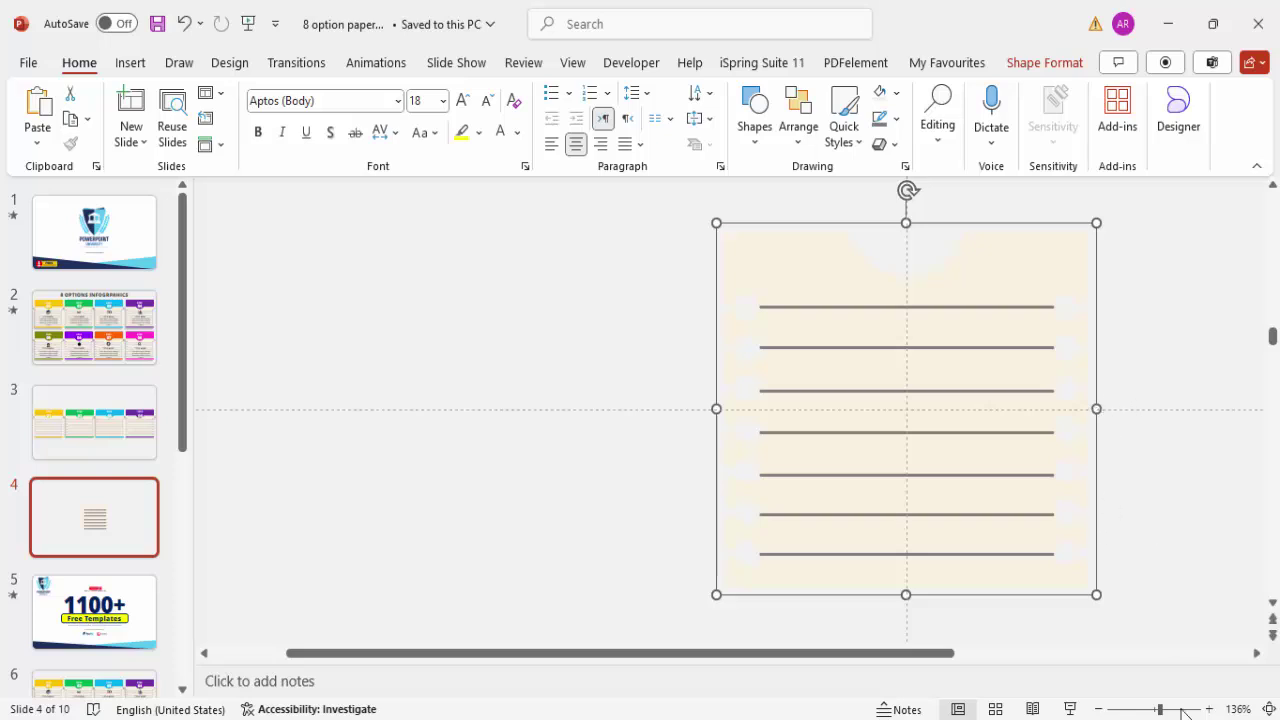
{"action": "left_click", "coordinate": [1268, 709]}
{"action": "left_click", "coordinate": [873, 353]}
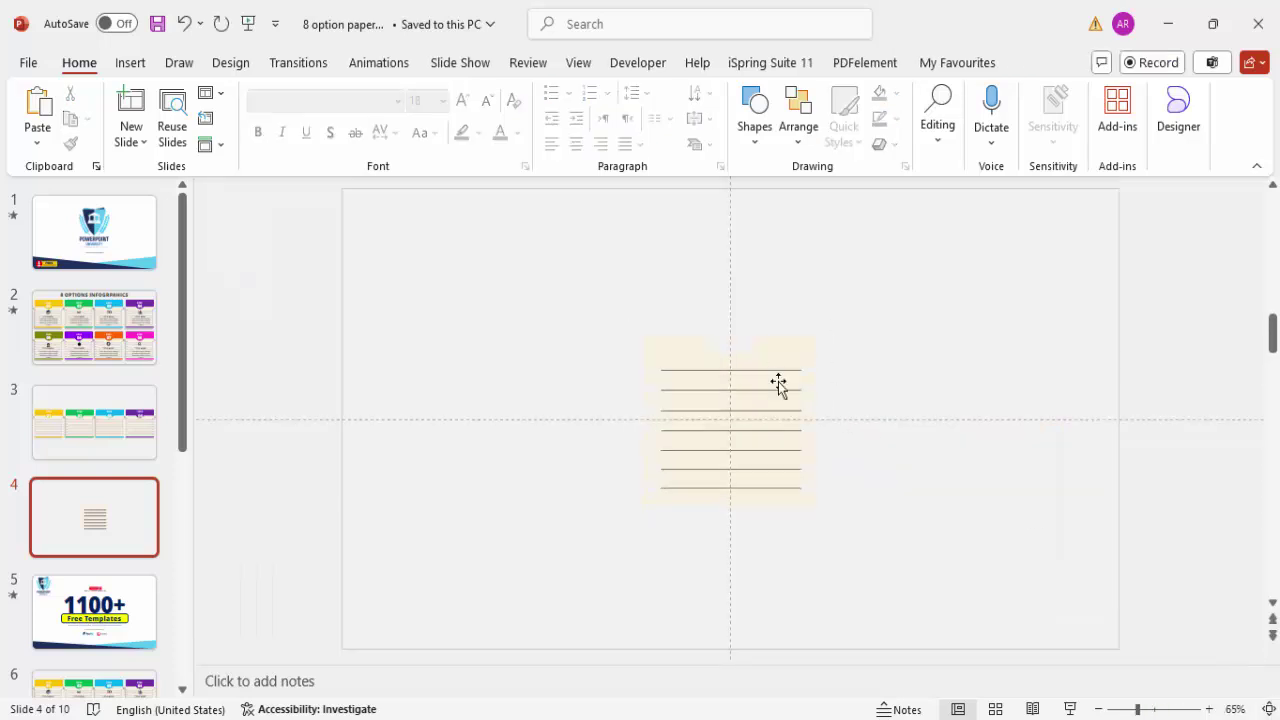
Step: Draw a rectangle about 3.23" high and 3.5" wide over the card and remove its outline
{"action": "left_click", "coordinate": [130, 62]}
{"action": "left_click", "coordinate": [416, 120]}
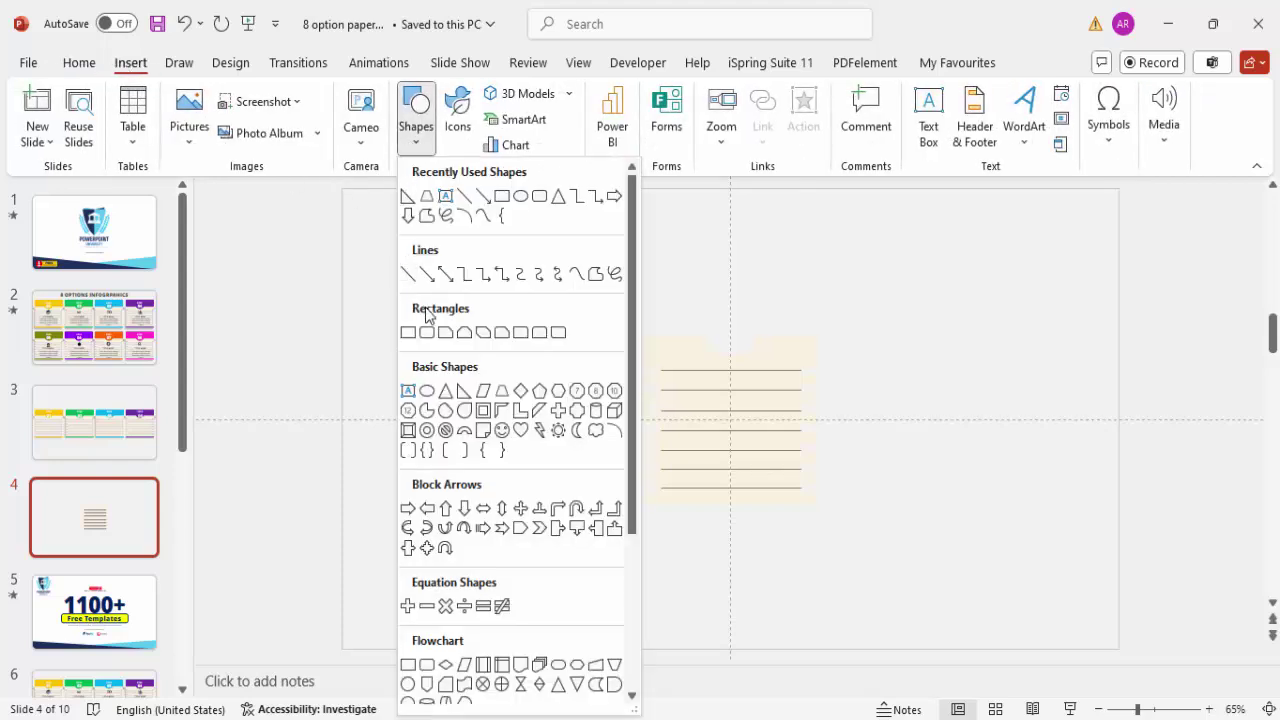
{"action": "left_click", "coordinate": [409, 333]}
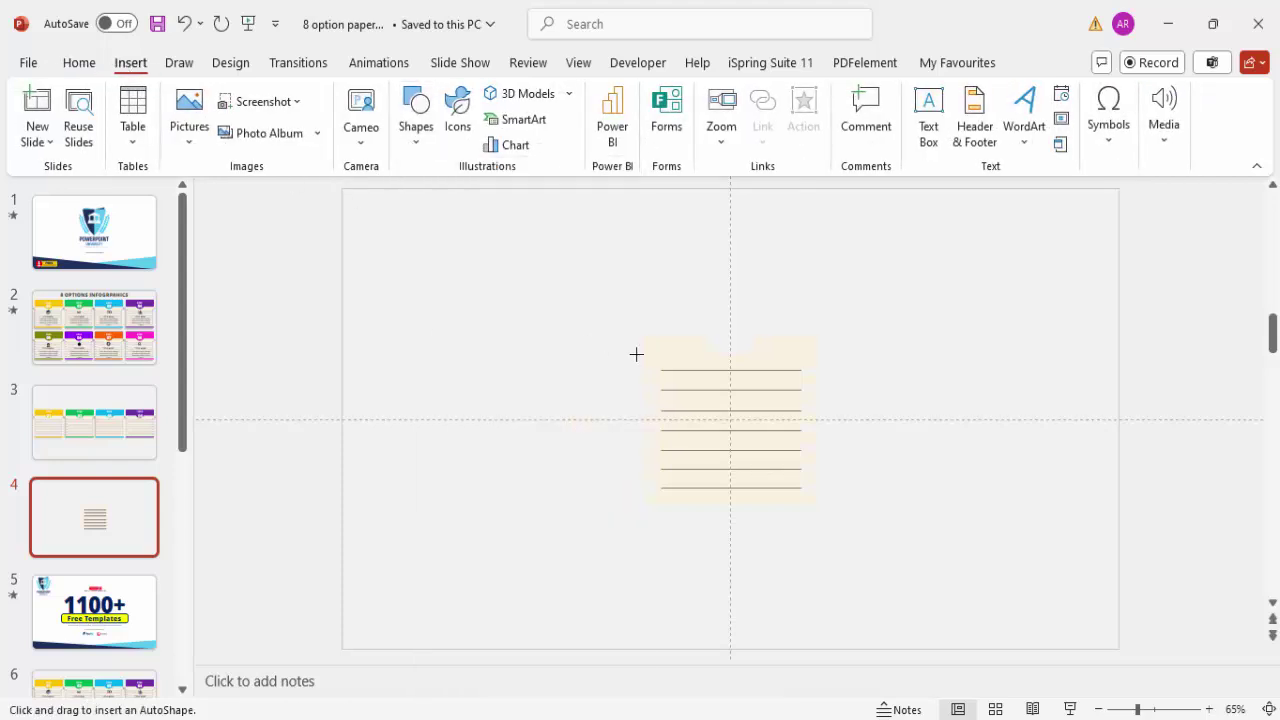
{"action": "left_click_drag", "start_coordinate": [614, 337], "coordinate": [818, 532]}
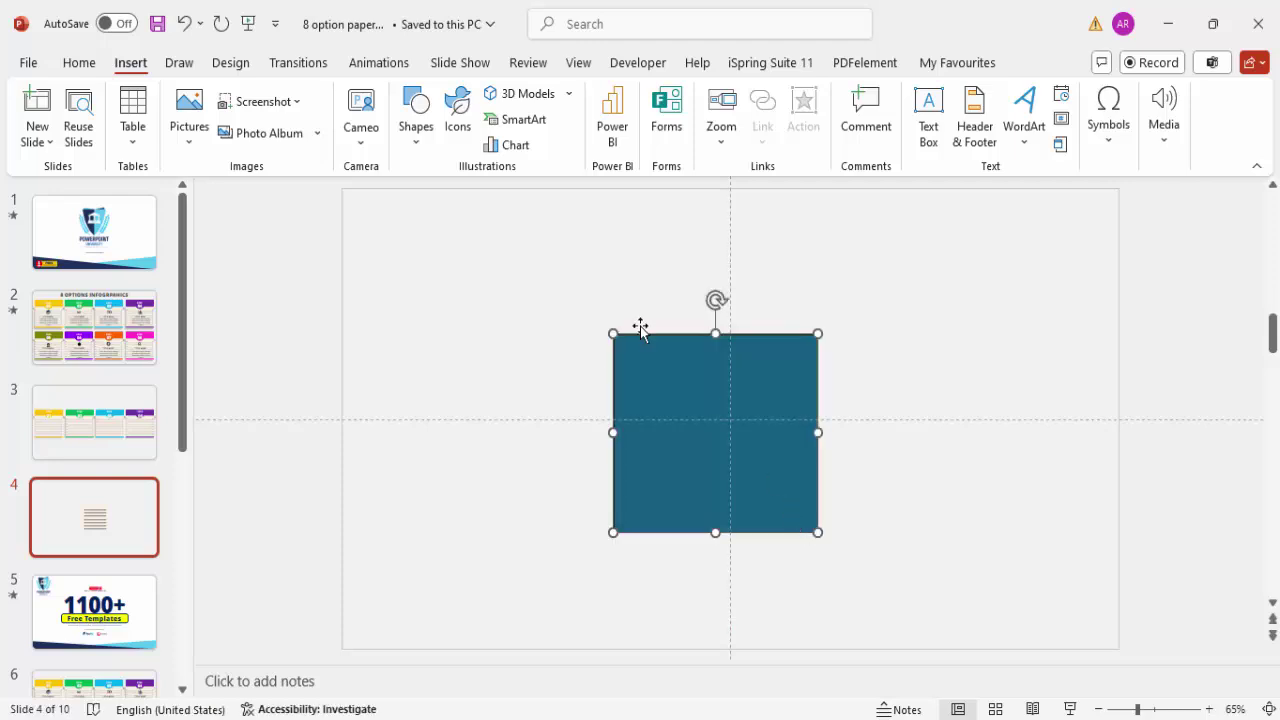
{"action": "left_click", "coordinate": [529, 122]}
{"action": "left_click", "coordinate": [531, 440]}
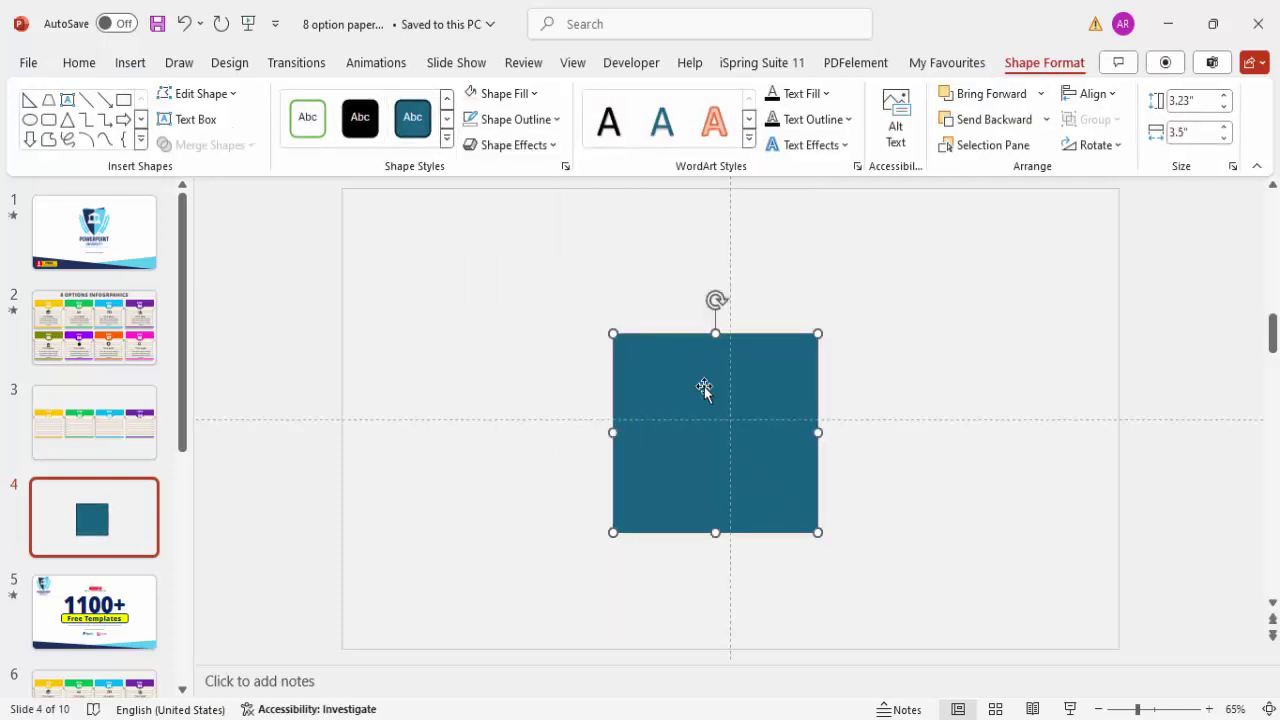
Step: Fill the new rectangle with solid black at about 44% transparency
{"action": "right_click", "coordinate": [704, 386]}
{"action": "left_click", "coordinate": [785, 666]}
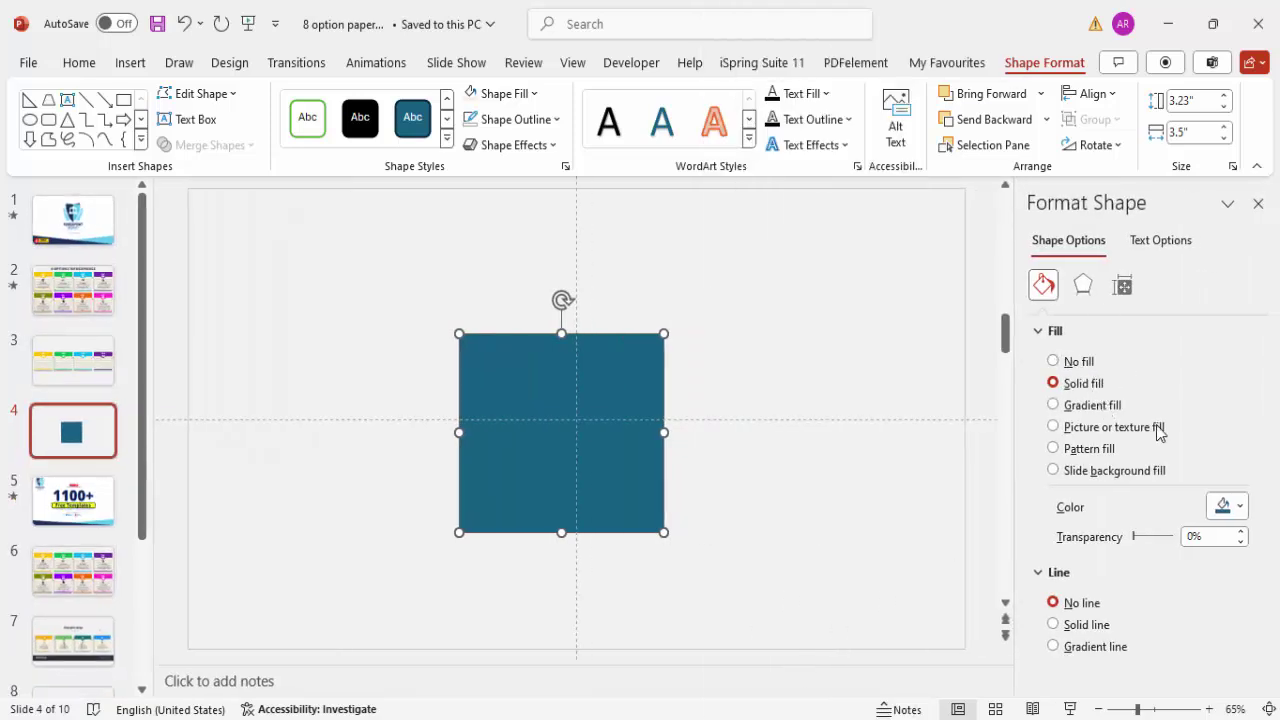
{"action": "left_click", "coordinate": [1226, 506]}
{"action": "left_click", "coordinate": [1140, 236]}
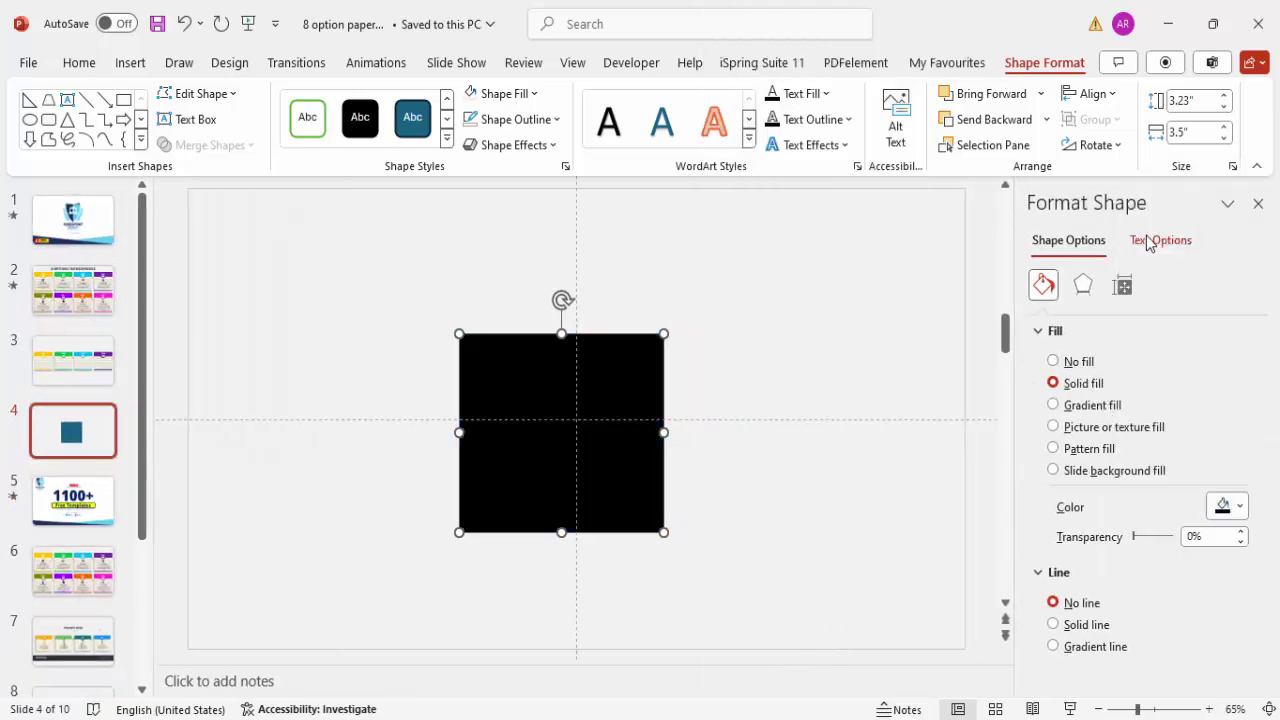
{"action": "left_click_drag", "start_coordinate": [1133, 541], "coordinate": [1149, 543]}
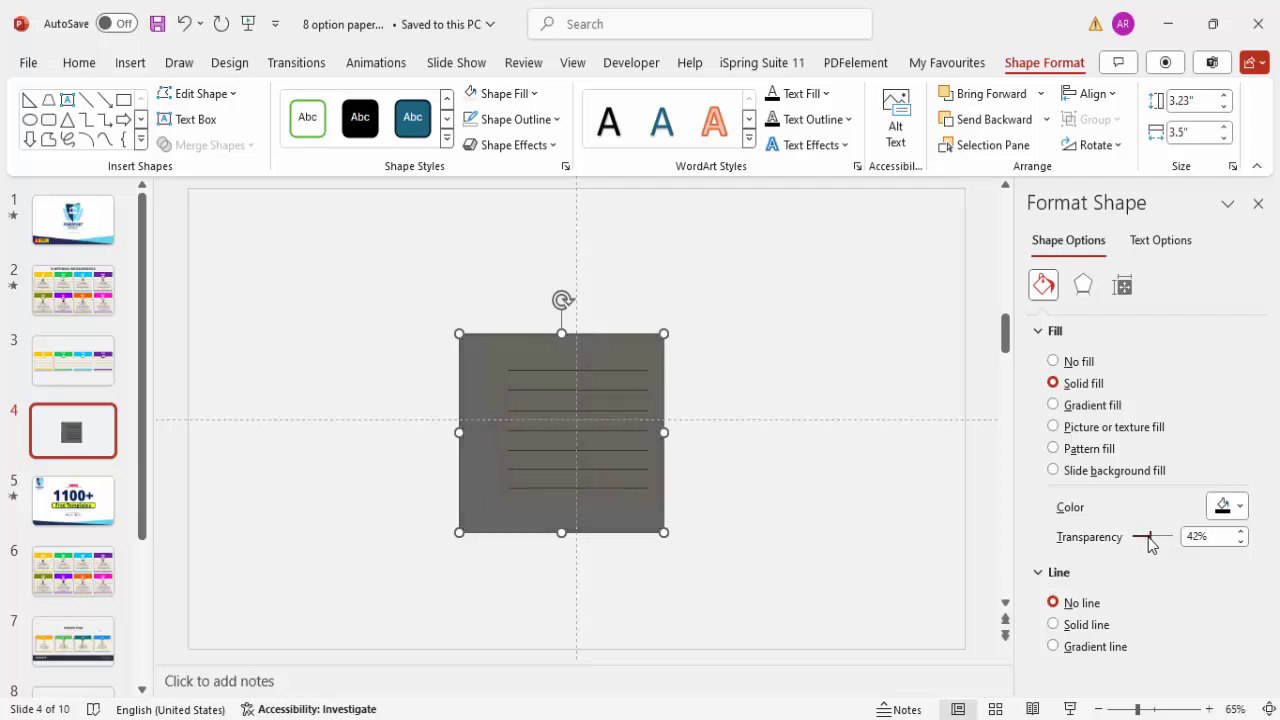
Step: Apply 20 pt soft edges to the black rectangle and send it to the back
{"action": "left_click", "coordinate": [1081, 288]}
{"action": "left_click_drag", "start_coordinate": [1241, 469], "coordinate": [1241, 469]}
{"action": "left_click", "coordinate": [1047, 120]}
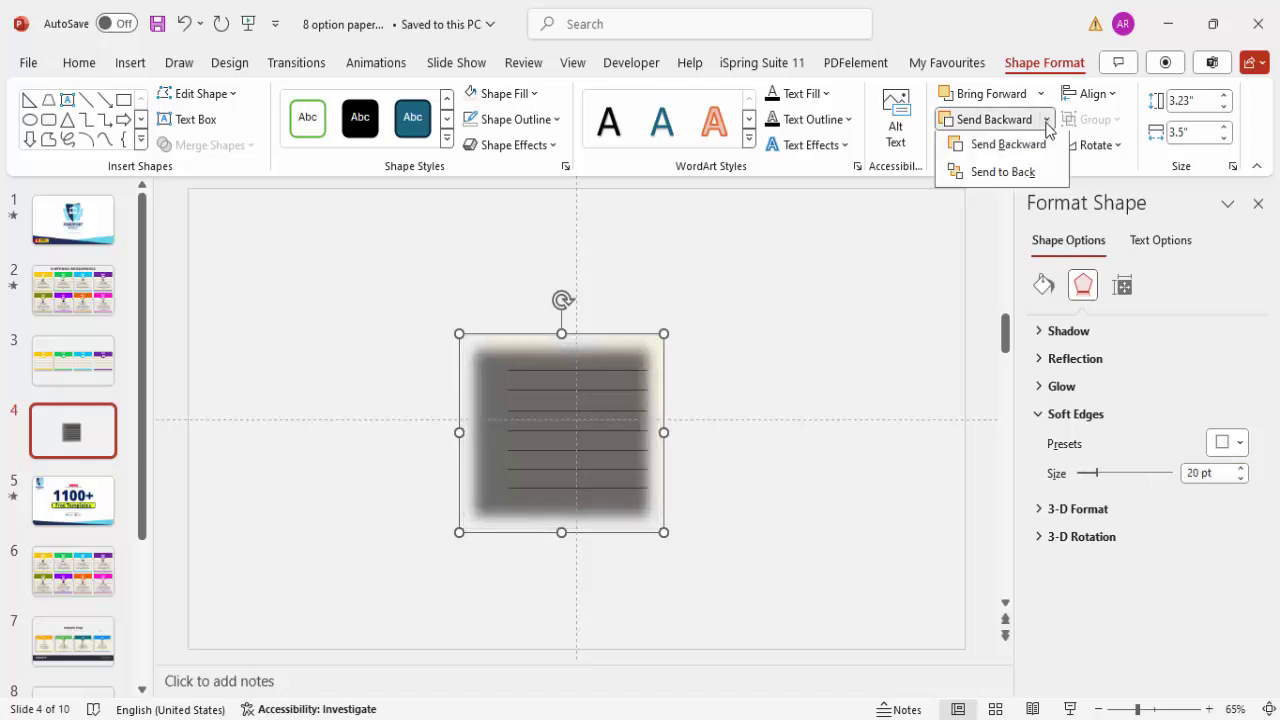
{"action": "left_click", "coordinate": [1000, 172]}
Step: Nudge the blurred black shape slightly down and to the right behind the card as an offset shadow
{"action": "left_click_drag", "start_coordinate": [607, 334], "coordinate": [611, 333]}
{"action": "key", "text": "ctrl+Down"}
{"action": "key", "text": "ctrl+Down"}
{"action": "key", "text": "ctrl+Down"}
{"action": "key", "text": "ctrl+Down"}
{"action": "key", "text": "ctrl+Down"}
{"action": "key", "text": "ctrl+Down"}
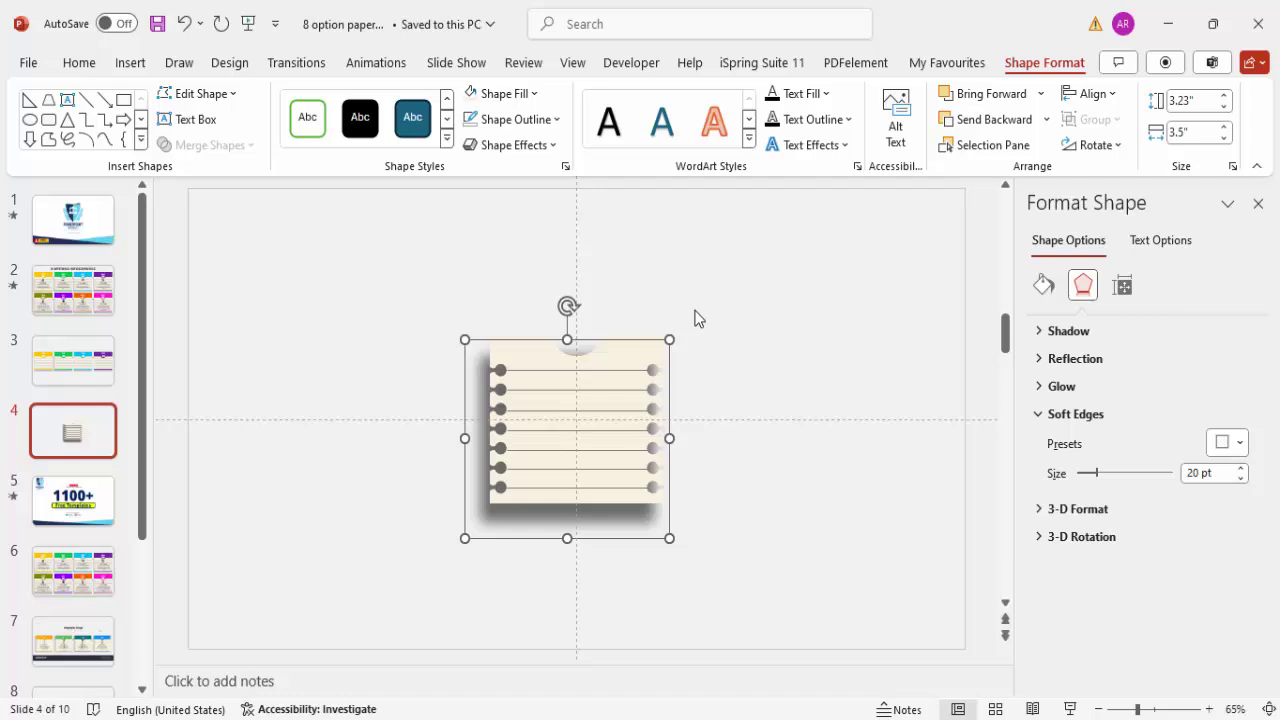
Step: Set the shadow shape's fill transparency to 72%
{"action": "left_click", "coordinate": [1043, 285]}
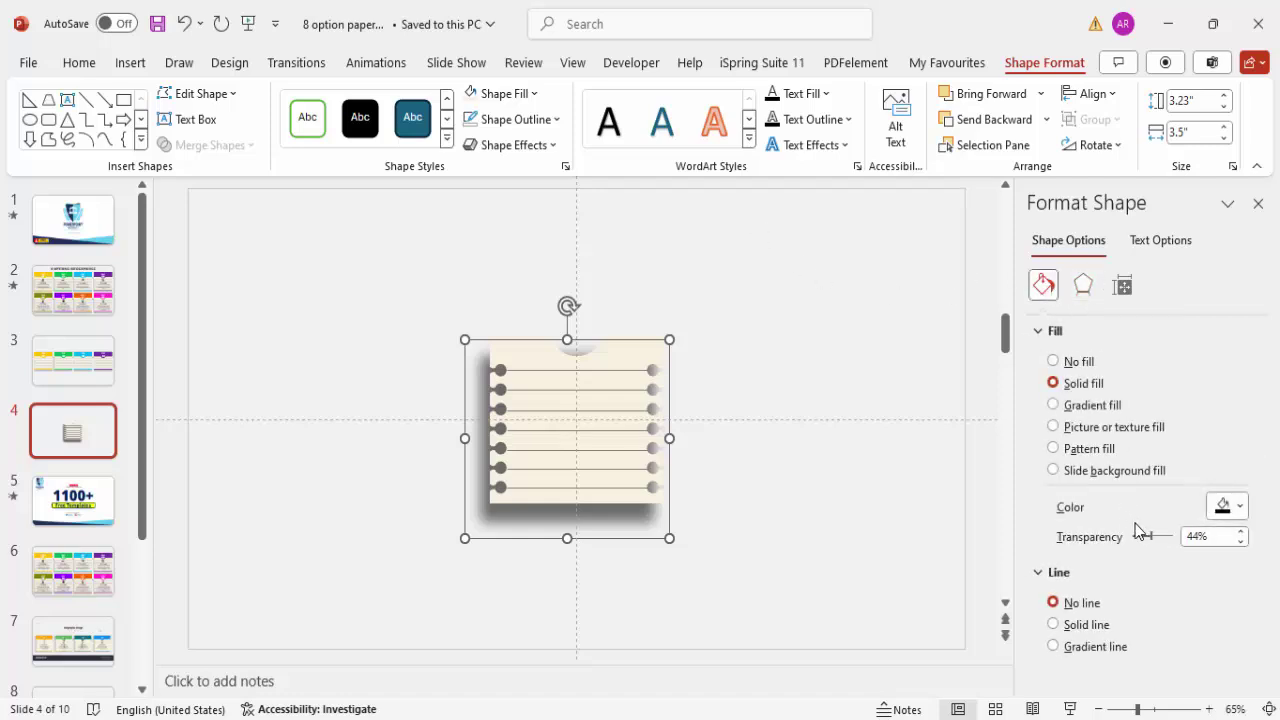
{"action": "left_click_drag", "start_coordinate": [1150, 537], "coordinate": [1163, 537]}
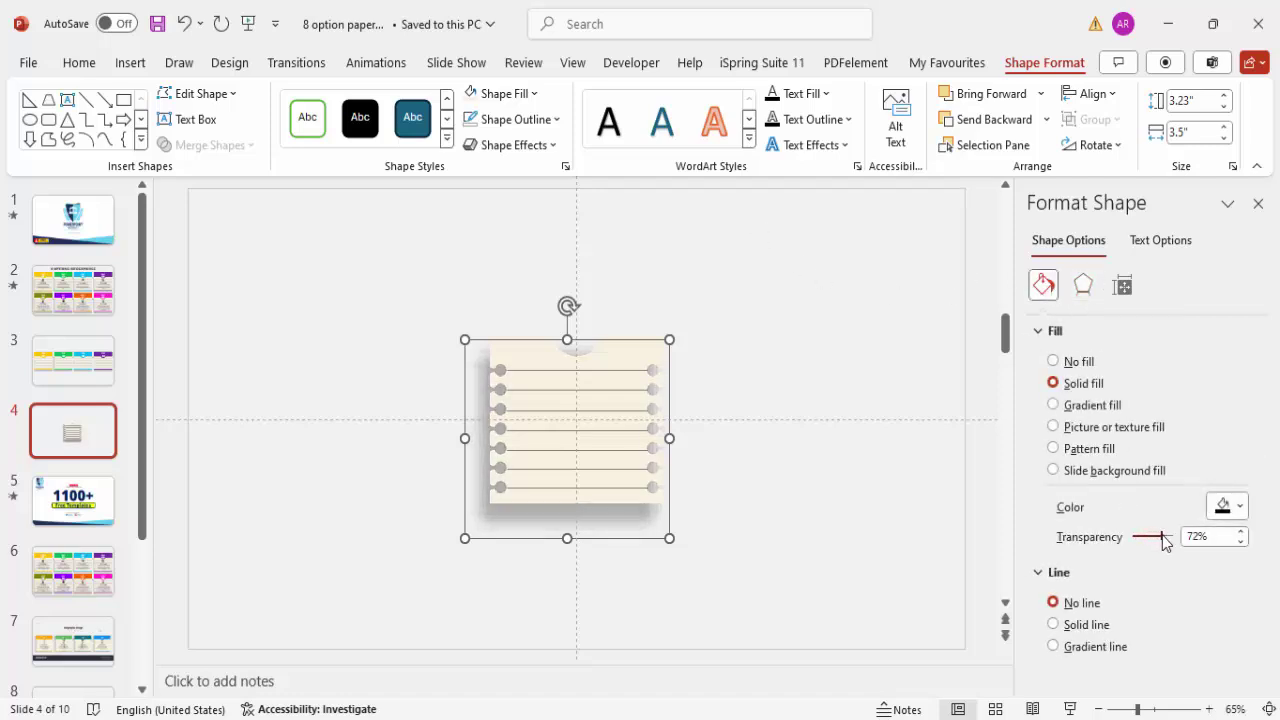
{"action": "left_click", "coordinate": [706, 387]}
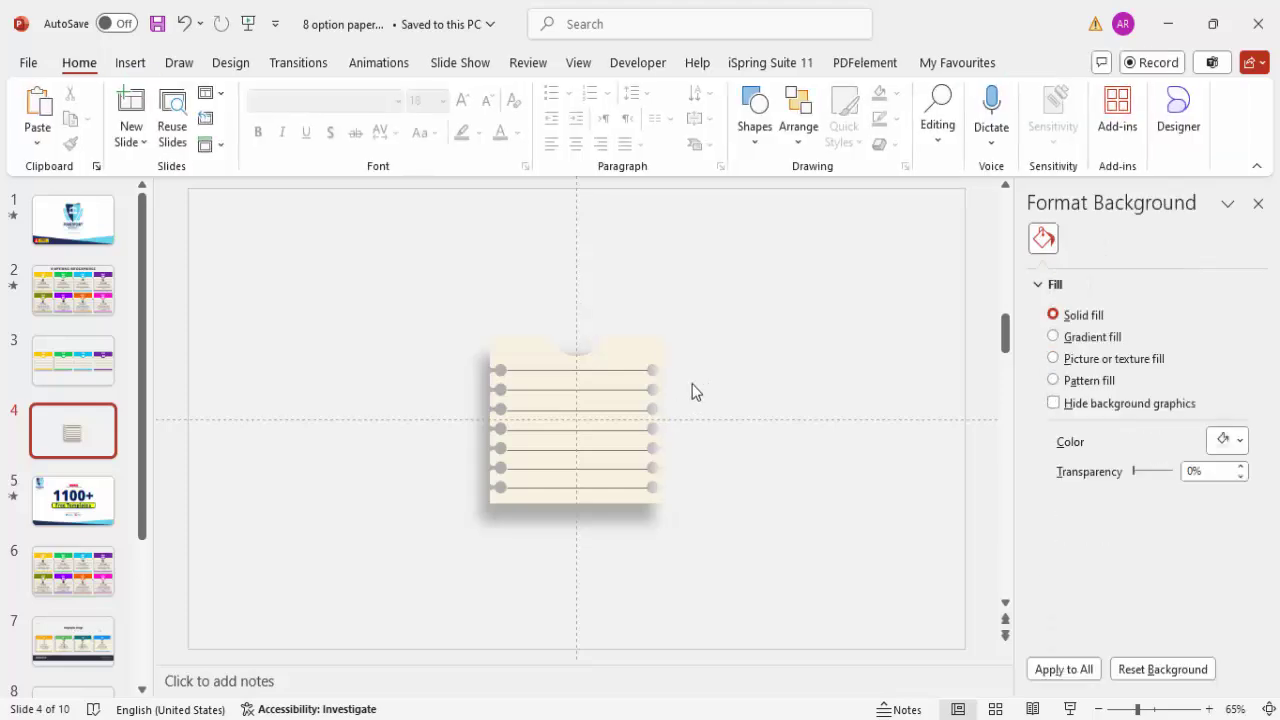
Step: Draw a header rectangle about 1.25" high and 2.98" wide over the card's upper edge, matching the card's width
{"action": "left_click", "coordinate": [131, 63]}
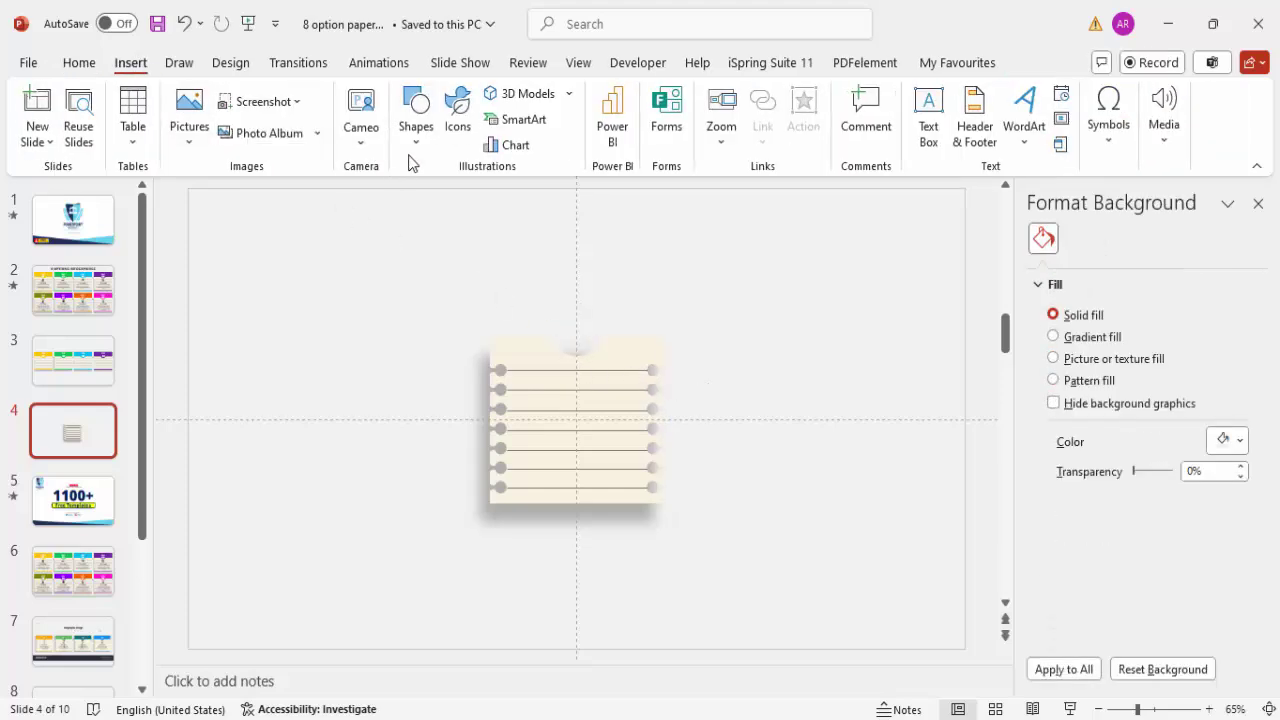
{"action": "left_click", "coordinate": [414, 140]}
{"action": "left_click", "coordinate": [406, 331]}
{"action": "left_click_drag", "start_coordinate": [482, 290], "coordinate": [663, 357]}
{"action": "left_click_drag", "start_coordinate": [482, 322], "coordinate": [490, 323]}
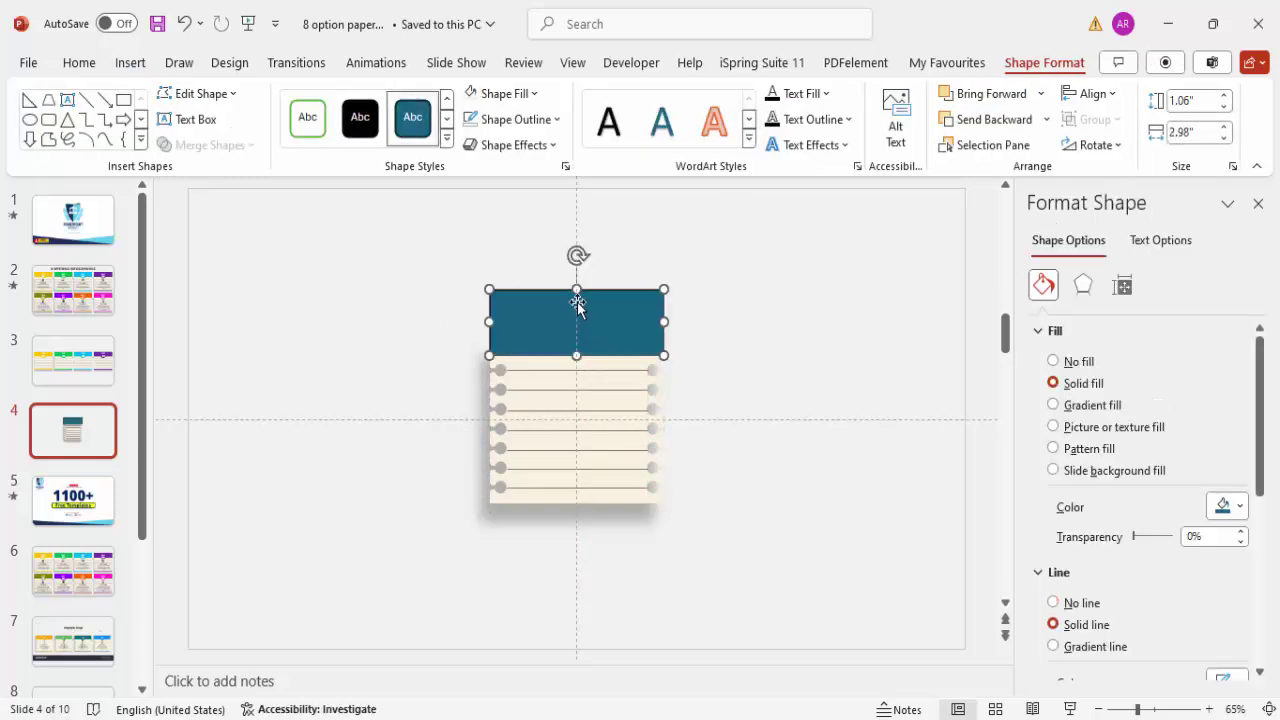
{"action": "left_click_drag", "start_coordinate": [577, 283], "coordinate": [577, 272]}
Step: Remove the header rectangle's outline and fill it with orange
{"action": "left_click", "coordinate": [512, 119]}
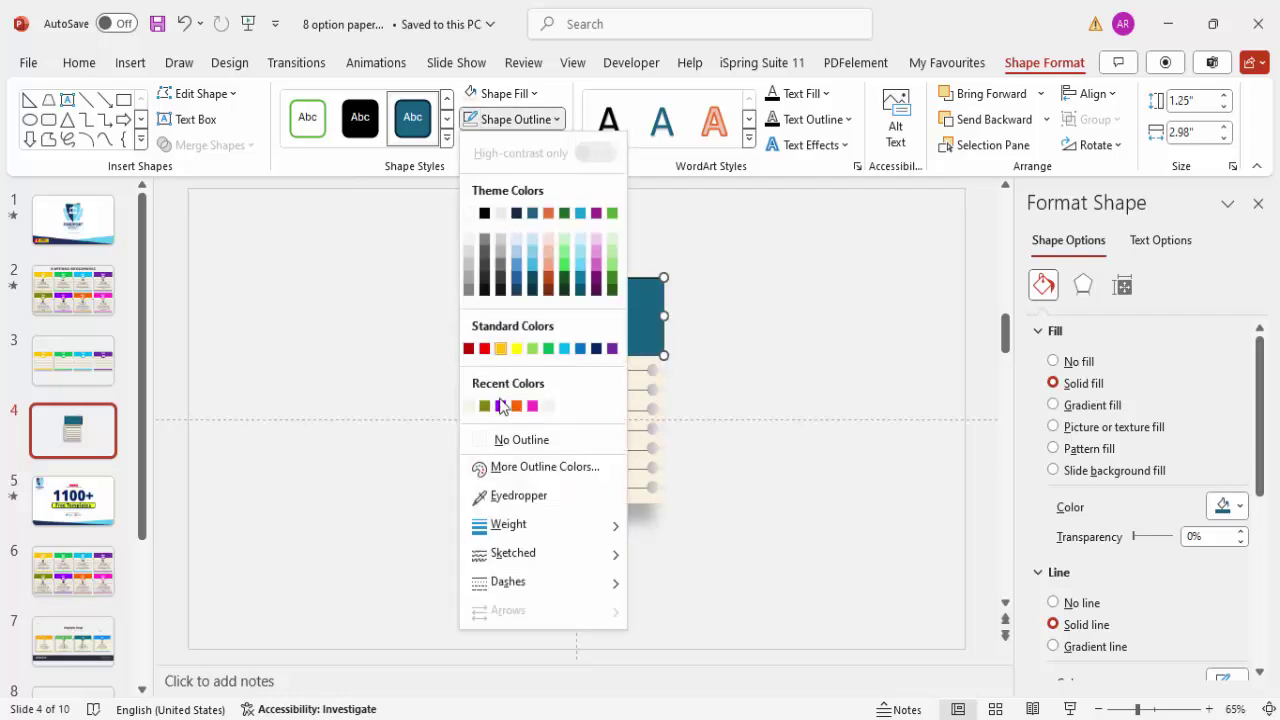
{"action": "left_click", "coordinate": [527, 440]}
{"action": "left_click", "coordinate": [503, 93]}
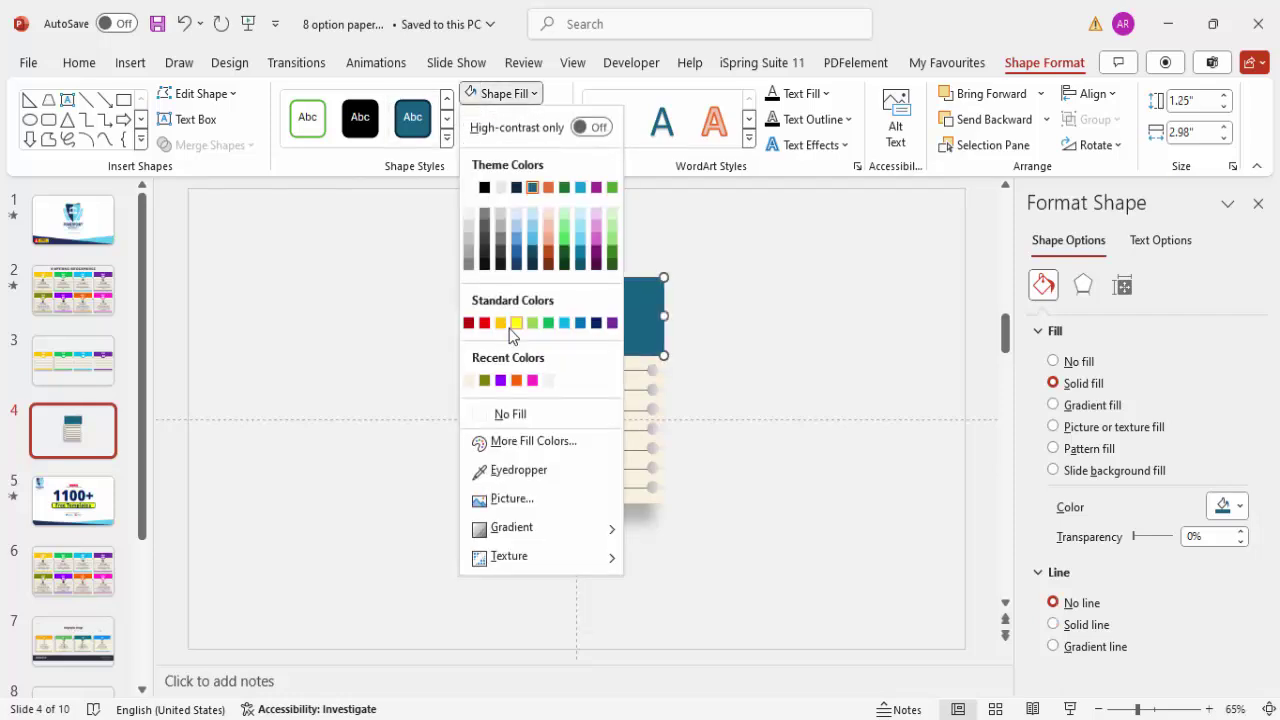
{"action": "left_click", "coordinate": [516, 380]}
Step: Send the orange header rectangle to the back, behind the card, and reselect it
{"action": "left_click", "coordinate": [1046, 119]}
{"action": "left_click", "coordinate": [1003, 173]}
{"action": "key", "text": "Escape"}
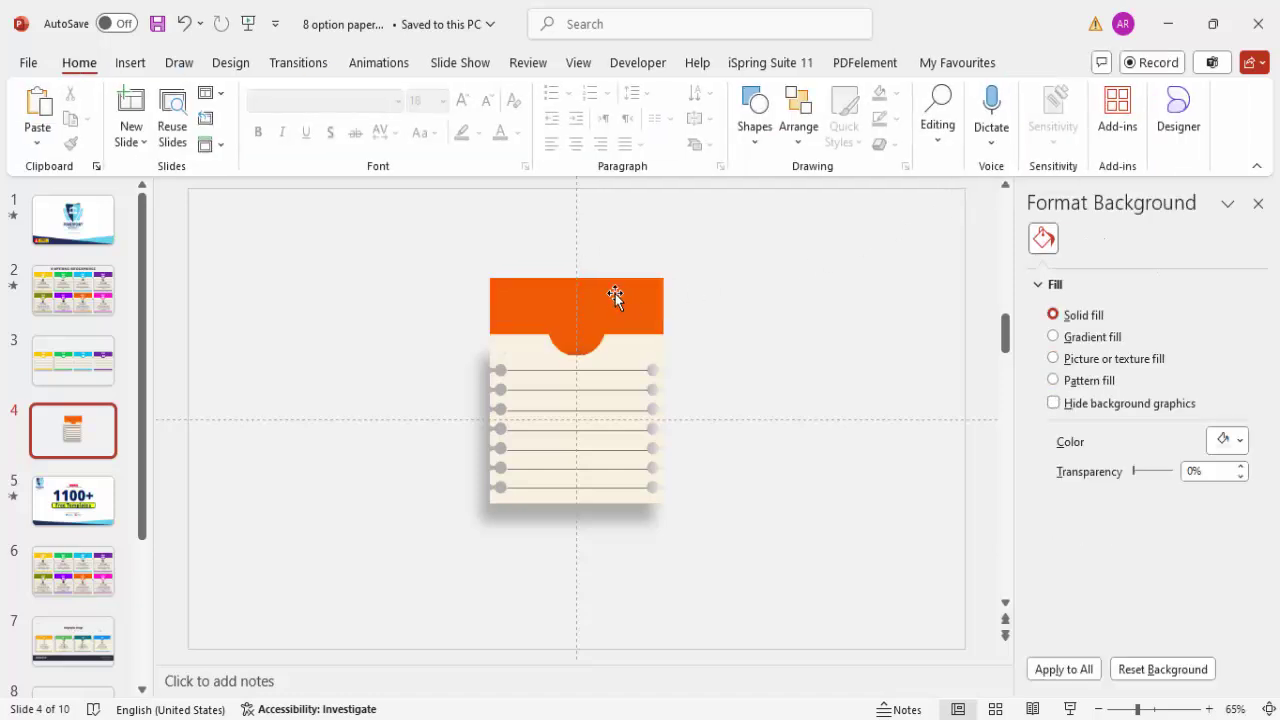
{"action": "left_click", "coordinate": [609, 296]}
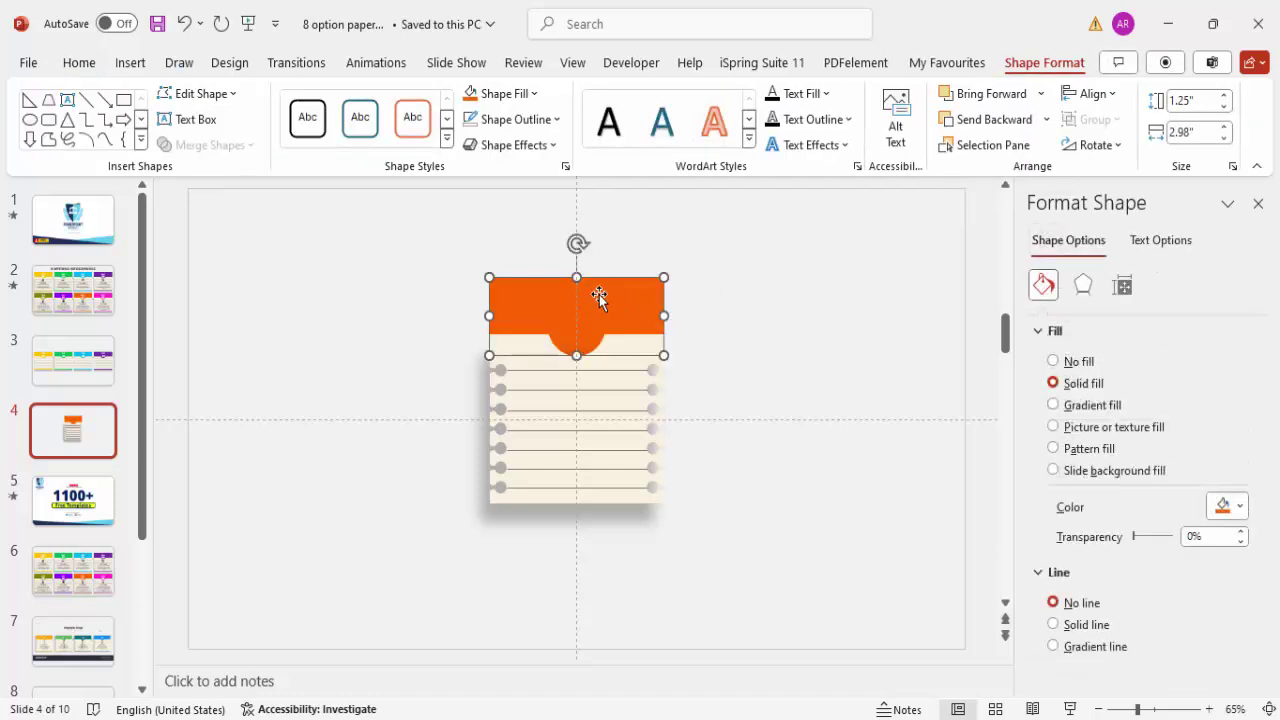
Step: Duplicate the orange header rectangle as a 0.1" high strip along the card's lower edge
{"action": "key", "text": "ctrl+c"}
{"action": "key", "text": "ctrl+v"}
{"action": "left_click_drag", "start_coordinate": [590, 308], "coordinate": [628, 501]}
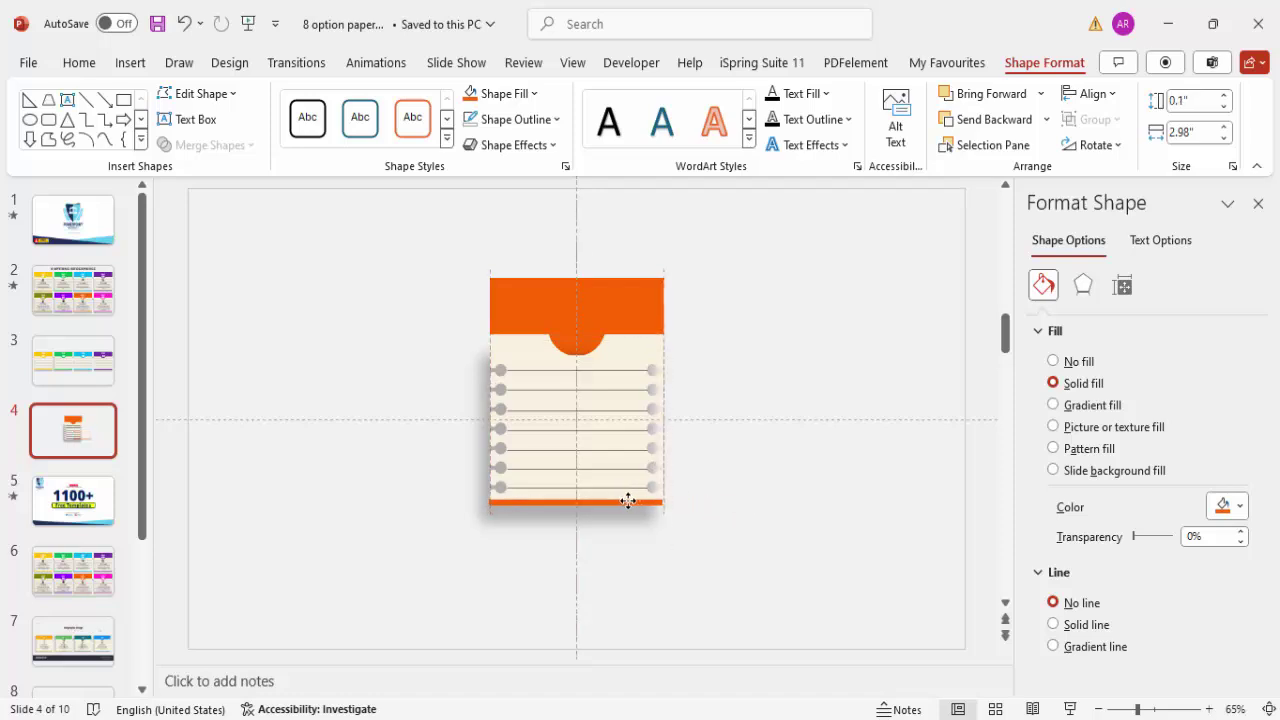
{"action": "left_click", "coordinate": [781, 311]}
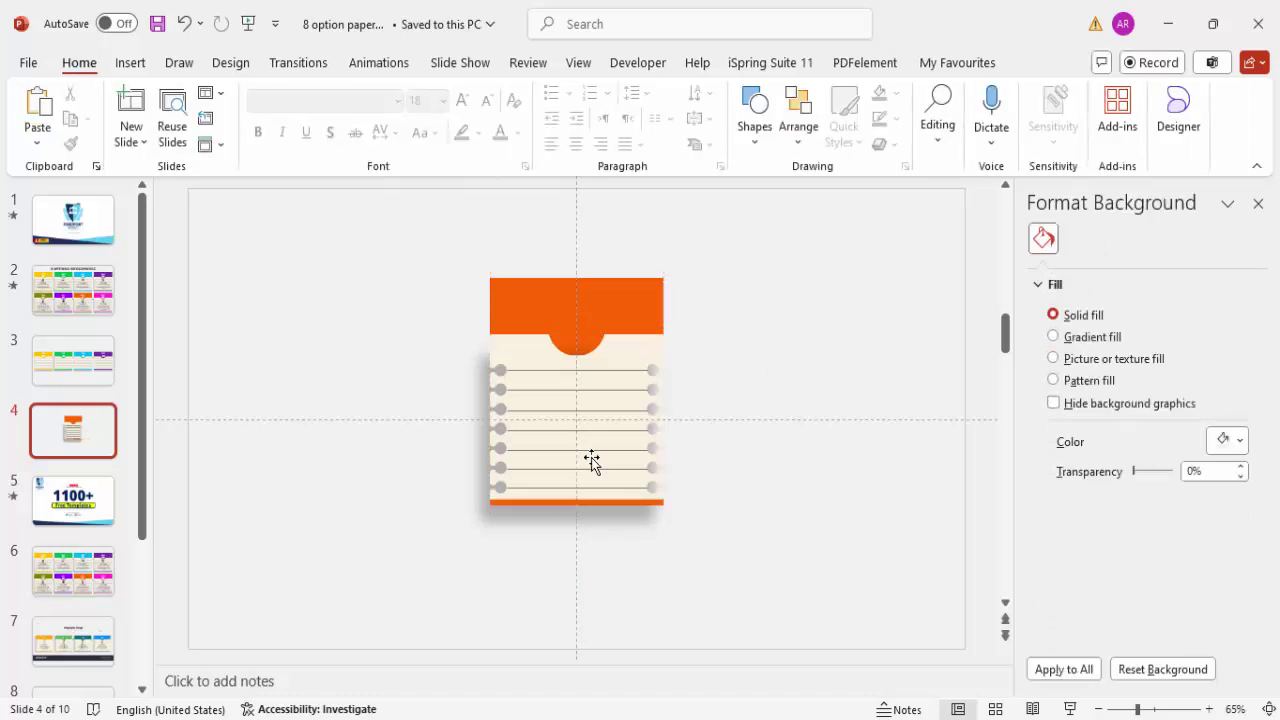
Step: Group the lined card with the thin orange strip at its lower edge
{"action": "left_click", "coordinate": [624, 358]}
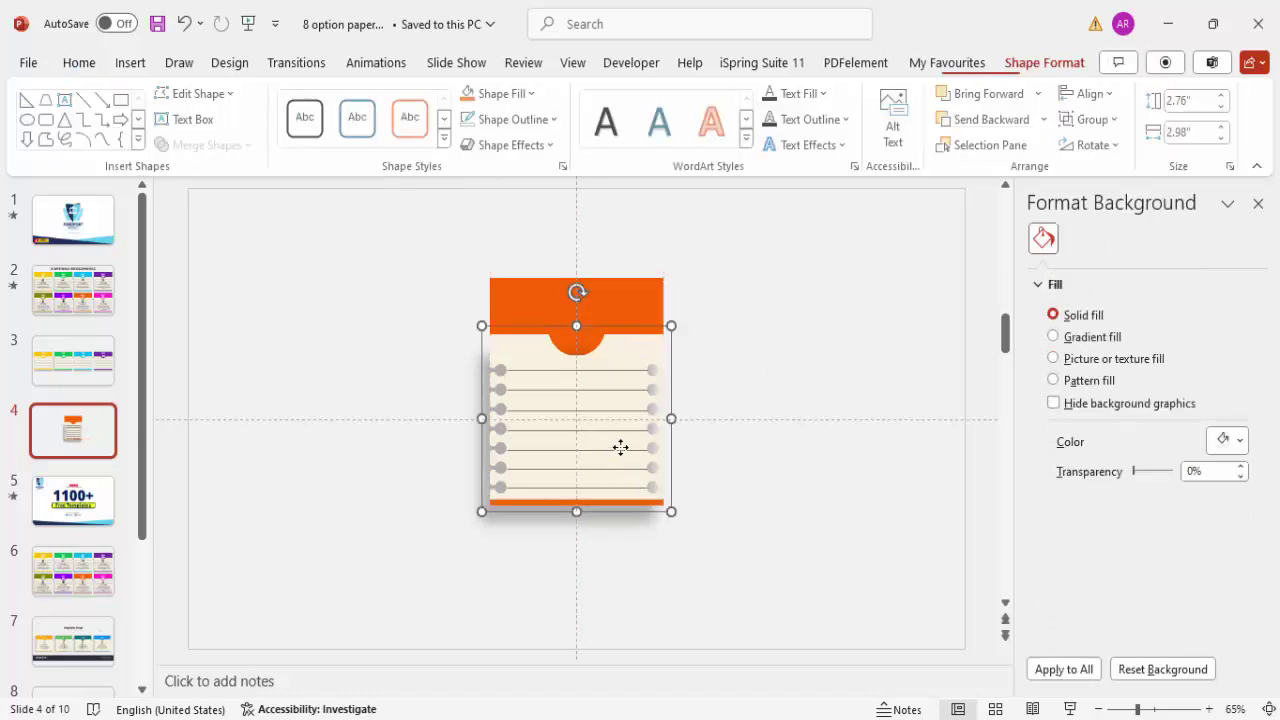
{"action": "left_click", "coordinate": [645, 502], "text": "shift"}
{"action": "key", "text": "ctrl+g"}
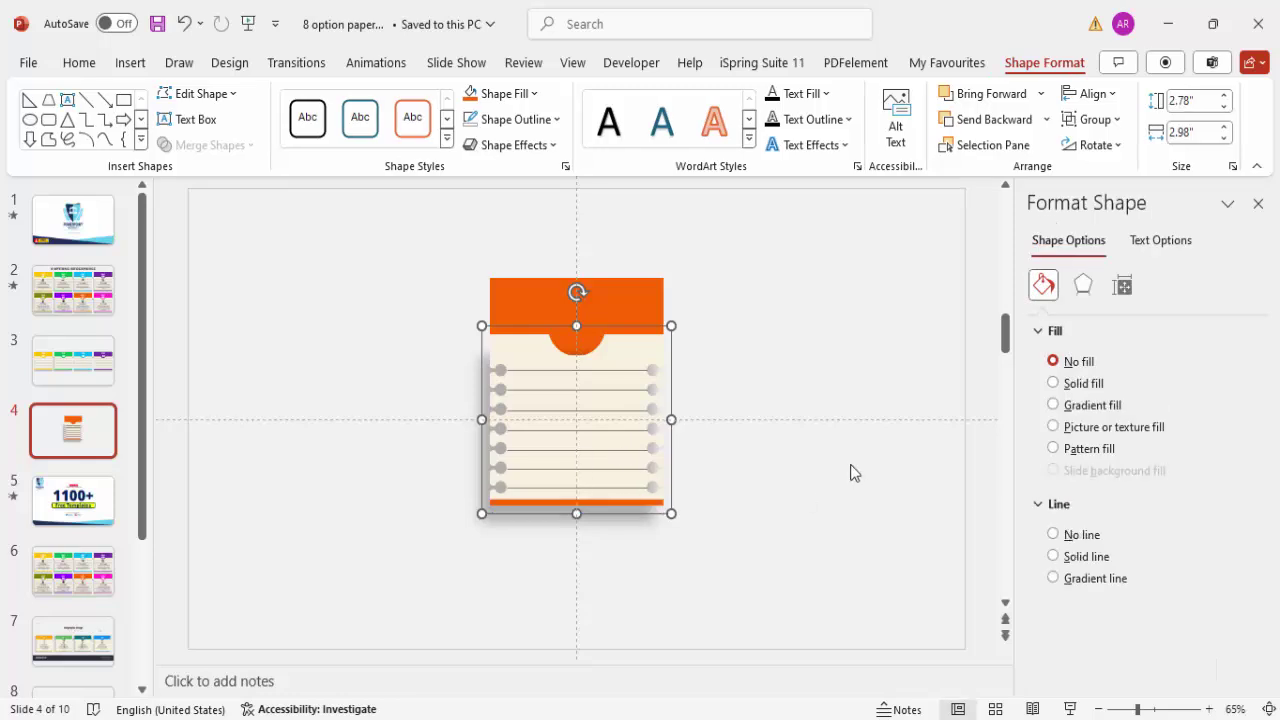
{"action": "left_click", "coordinate": [754, 342]}
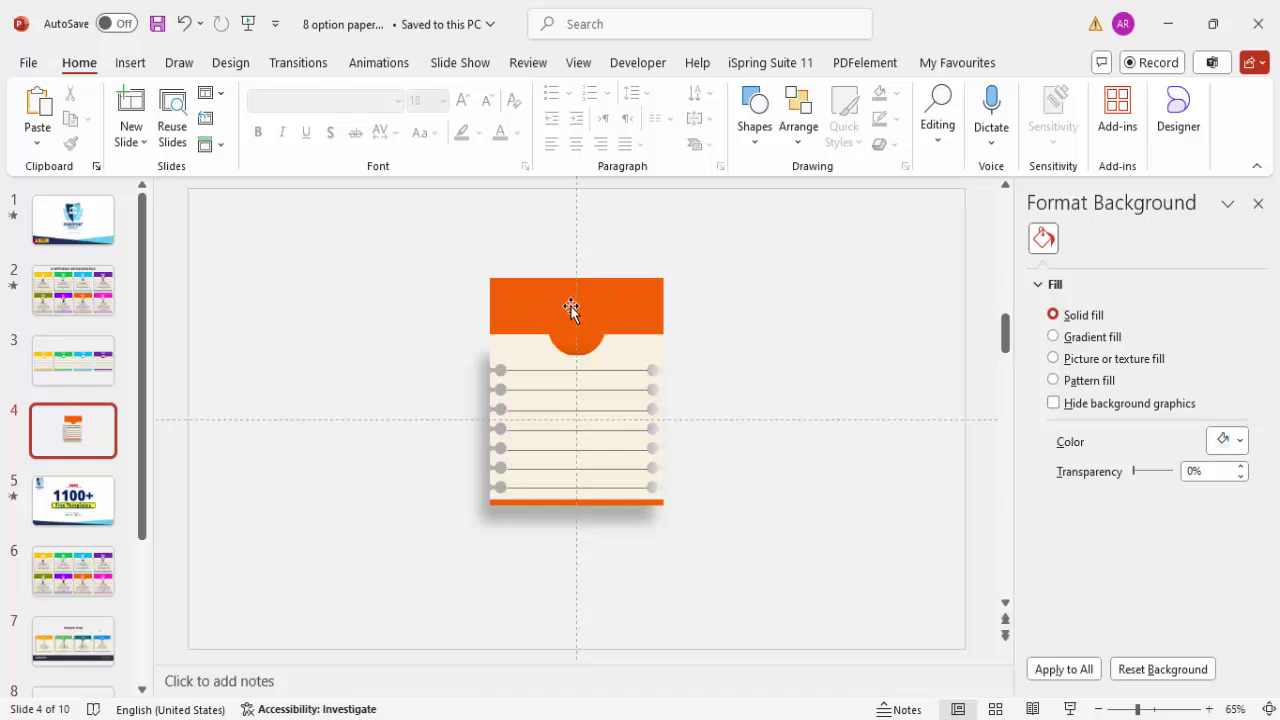
Step: Add a text box over the orange header reading "STEP" with "01" on a second line
{"action": "left_click", "coordinate": [130, 63]}
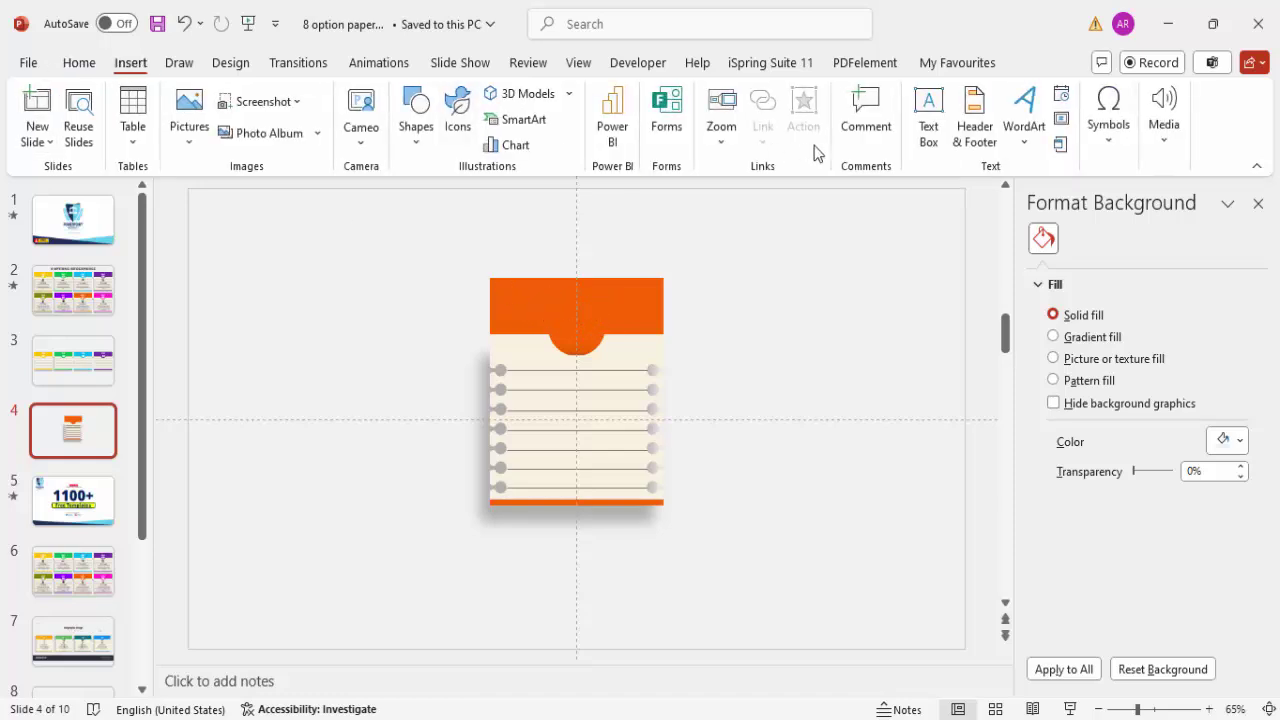
{"action": "left_click", "coordinate": [930, 106]}
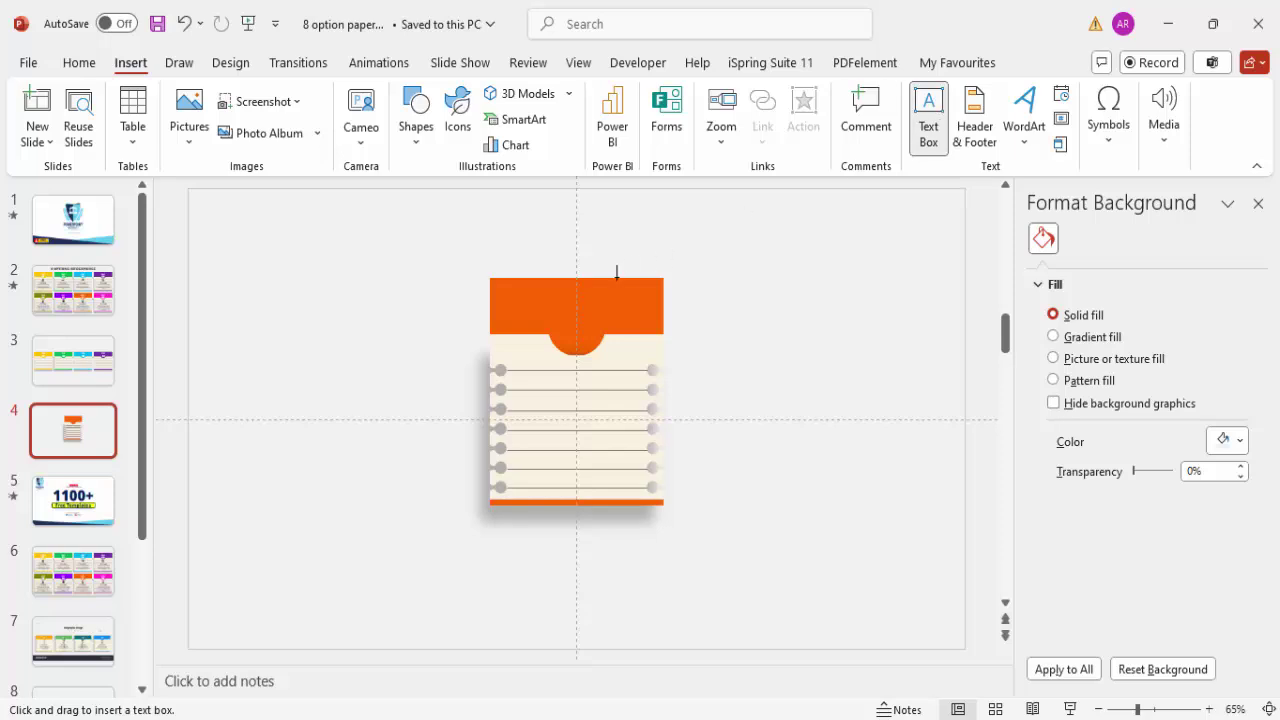
{"action": "left_click_drag", "start_coordinate": [520, 298], "coordinate": [638, 319]}
{"action": "type", "text": "STEP"}
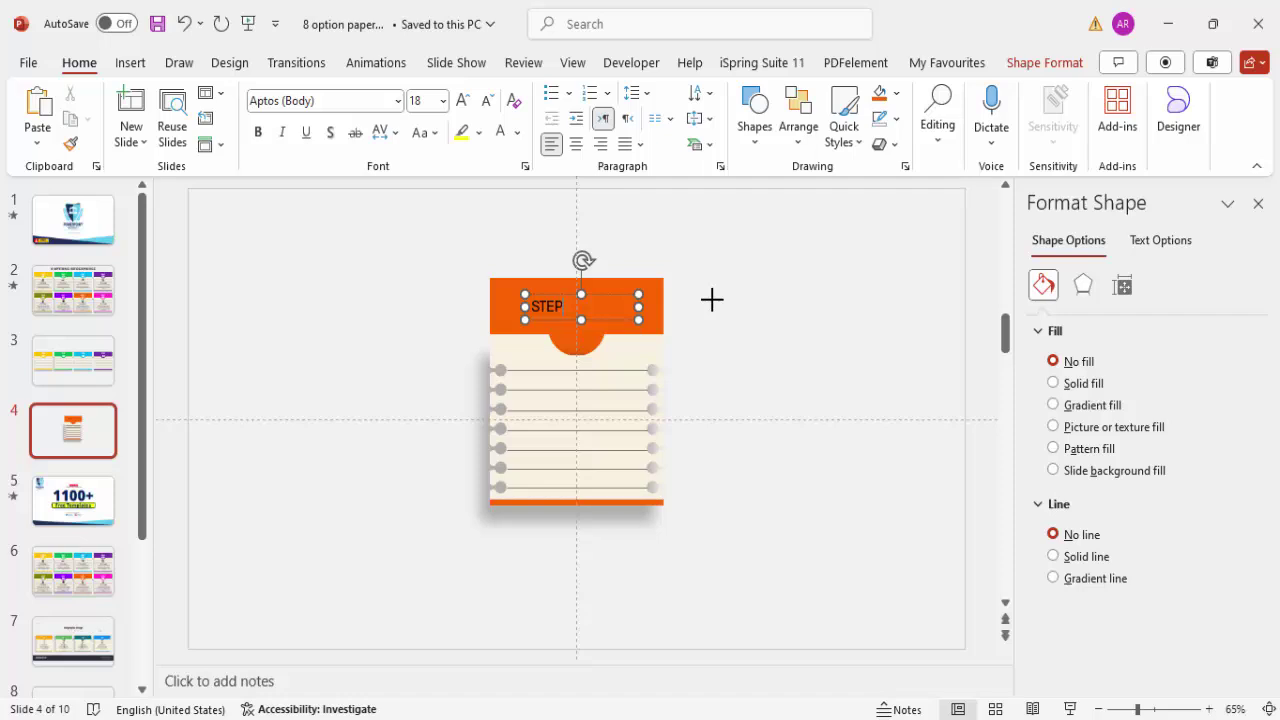
{"action": "key", "text": "Return"}
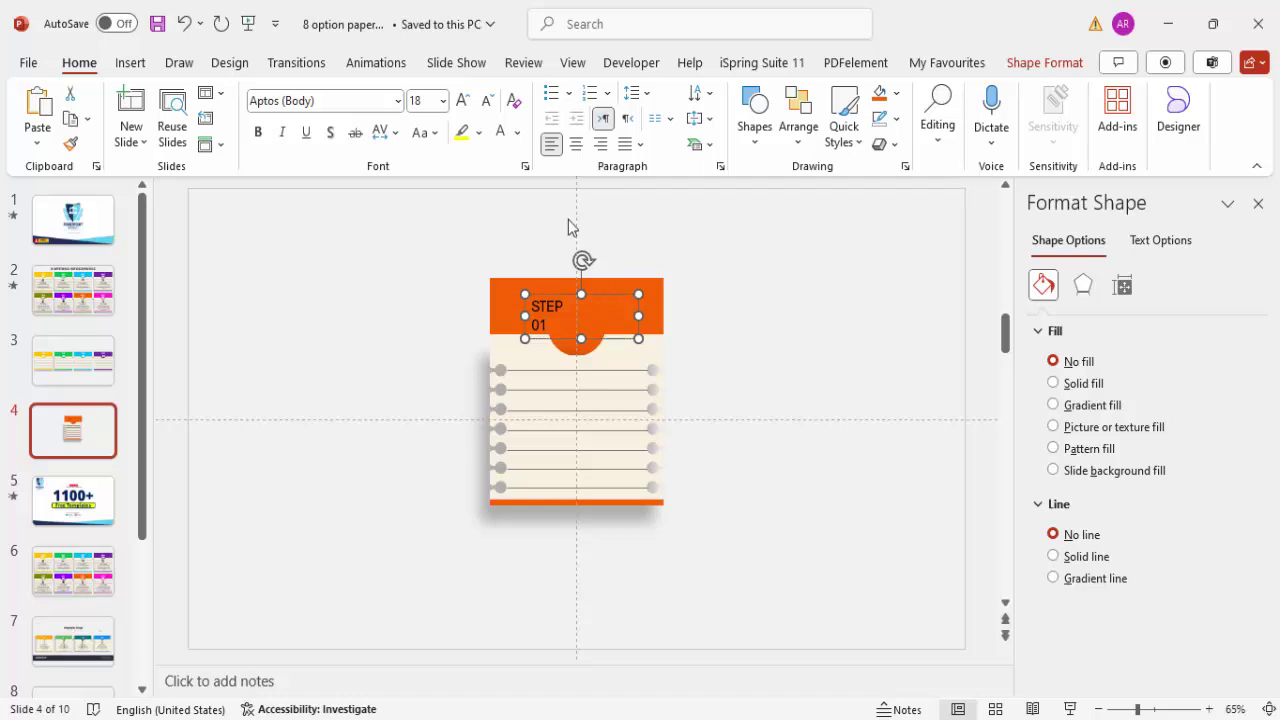
Step: Center and bold the STEP 01 text and set its font to Open Sans Extrabold
{"action": "left_click", "coordinate": [575, 144]}
{"action": "left_click", "coordinate": [258, 132]}
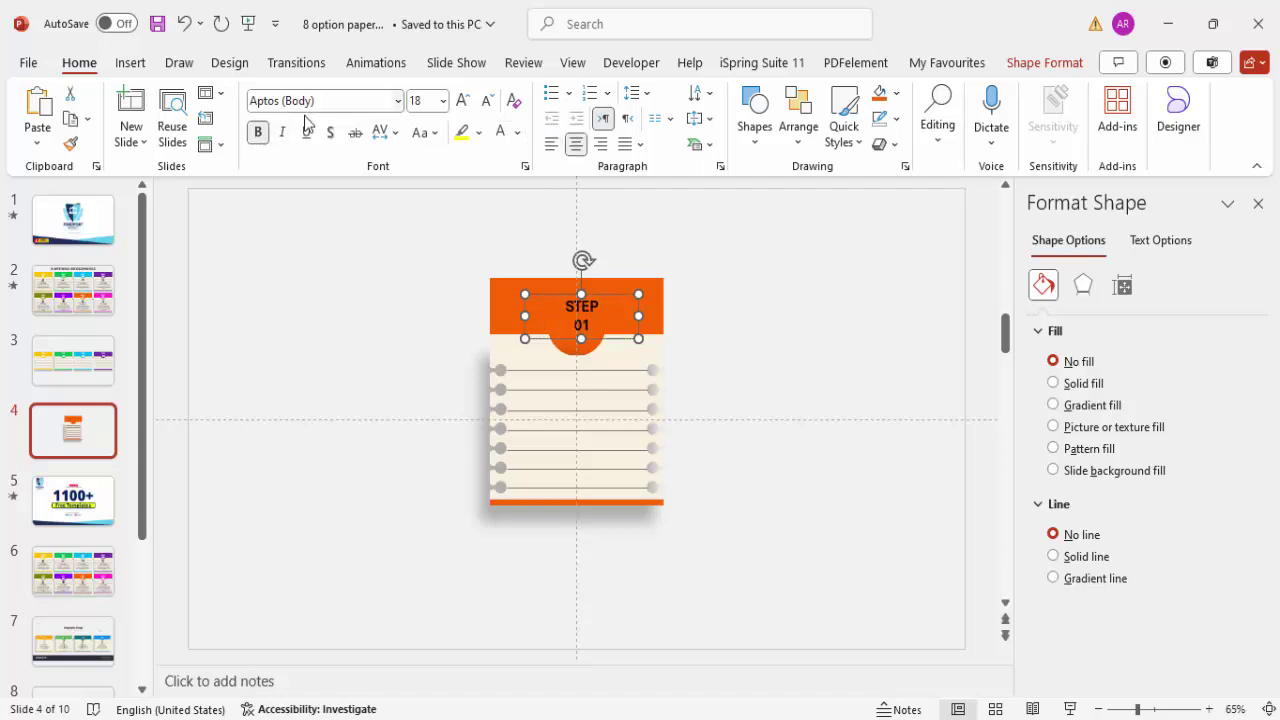
{"action": "left_click", "coordinate": [322, 103]}
{"action": "type", "text": "Open Sans Extrabold"}
{"action": "key", "text": "Return"}
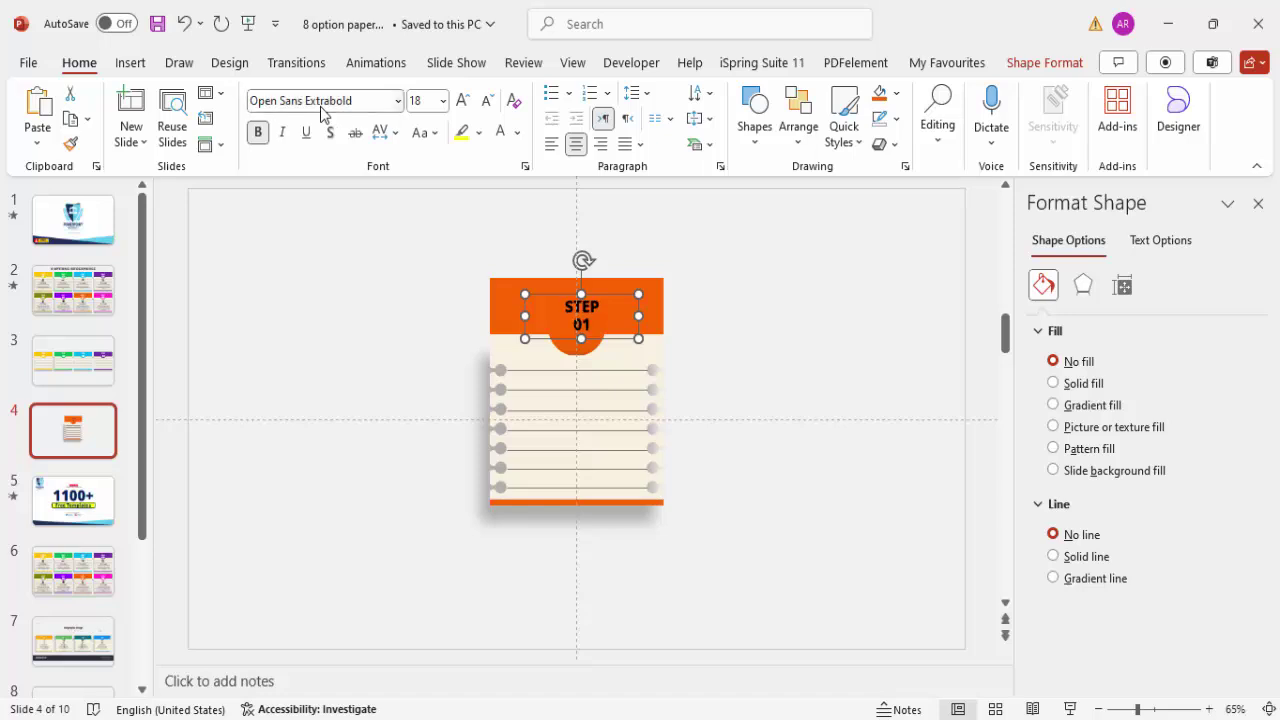
Step: Make the STEP 01 text 24 pt and white, and center its box horizontally on the header
{"action": "left_click", "coordinate": [463, 101]}
{"action": "left_click", "coordinate": [463, 101]}
{"action": "left_click", "coordinate": [502, 133]}
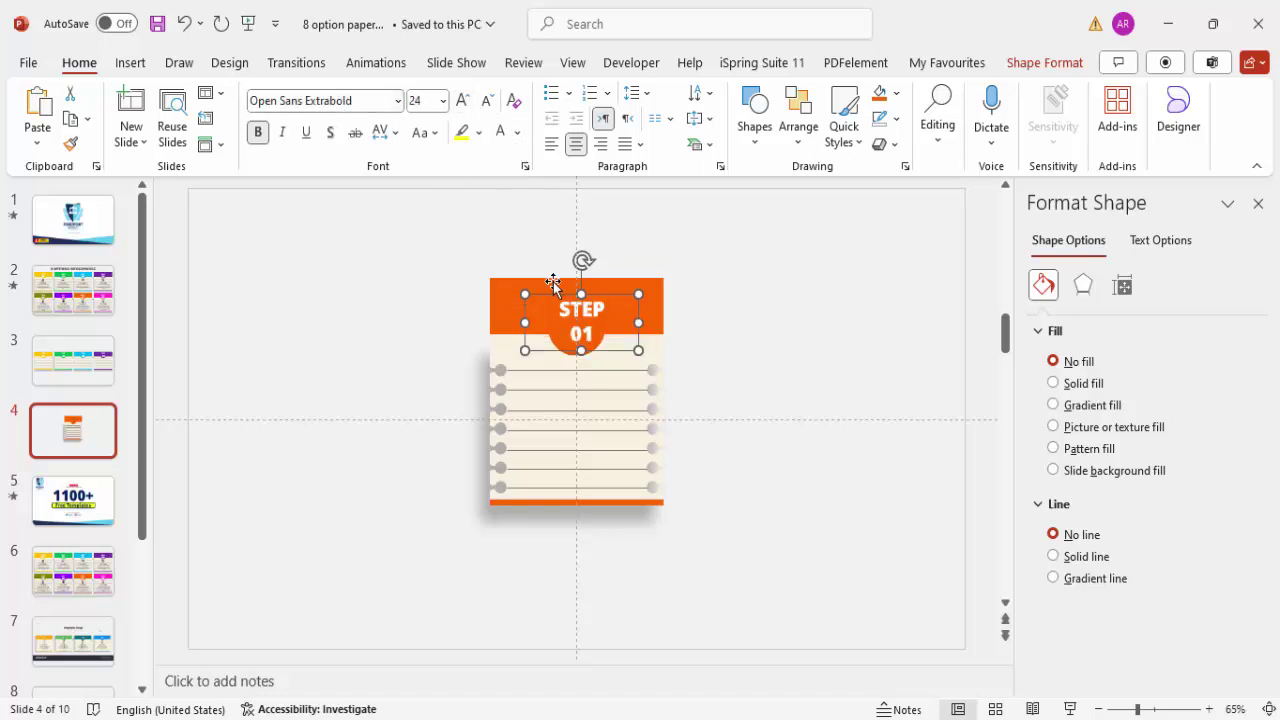
{"action": "left_click_drag", "start_coordinate": [601, 293], "coordinate": [598, 291]}
{"action": "left_click", "coordinate": [703, 276]}
Step: Insert the solid camera aperture icon from the stock icon library
{"action": "left_click", "coordinate": [130, 62]}
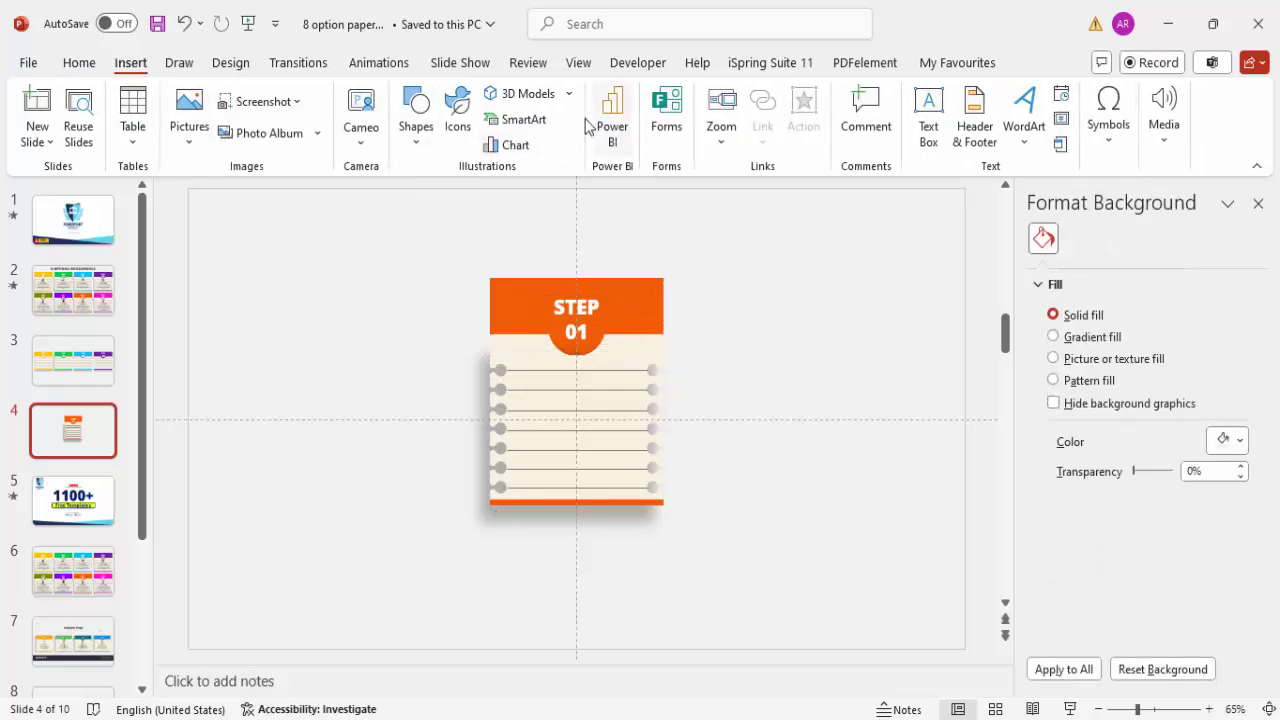
{"action": "left_click", "coordinate": [452, 104]}
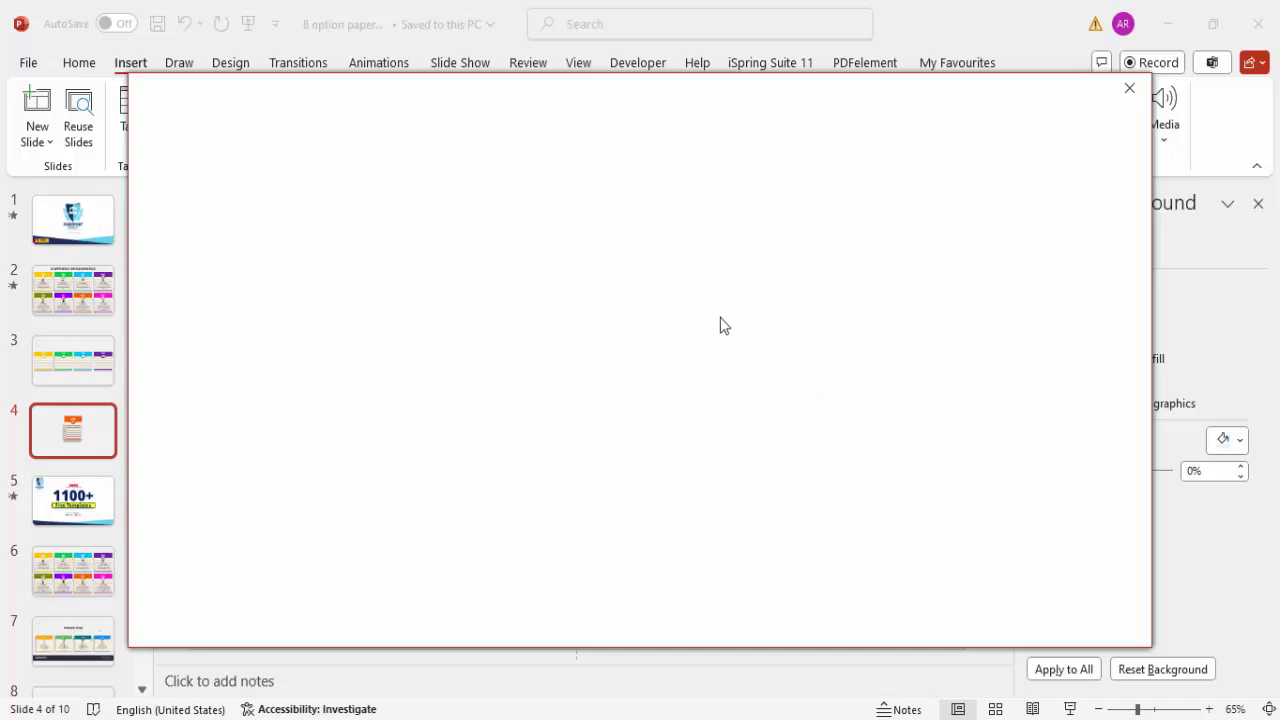
{"action": "scroll", "coordinate": [666, 437], "scroll_direction": "down", "scroll_amount": 5}
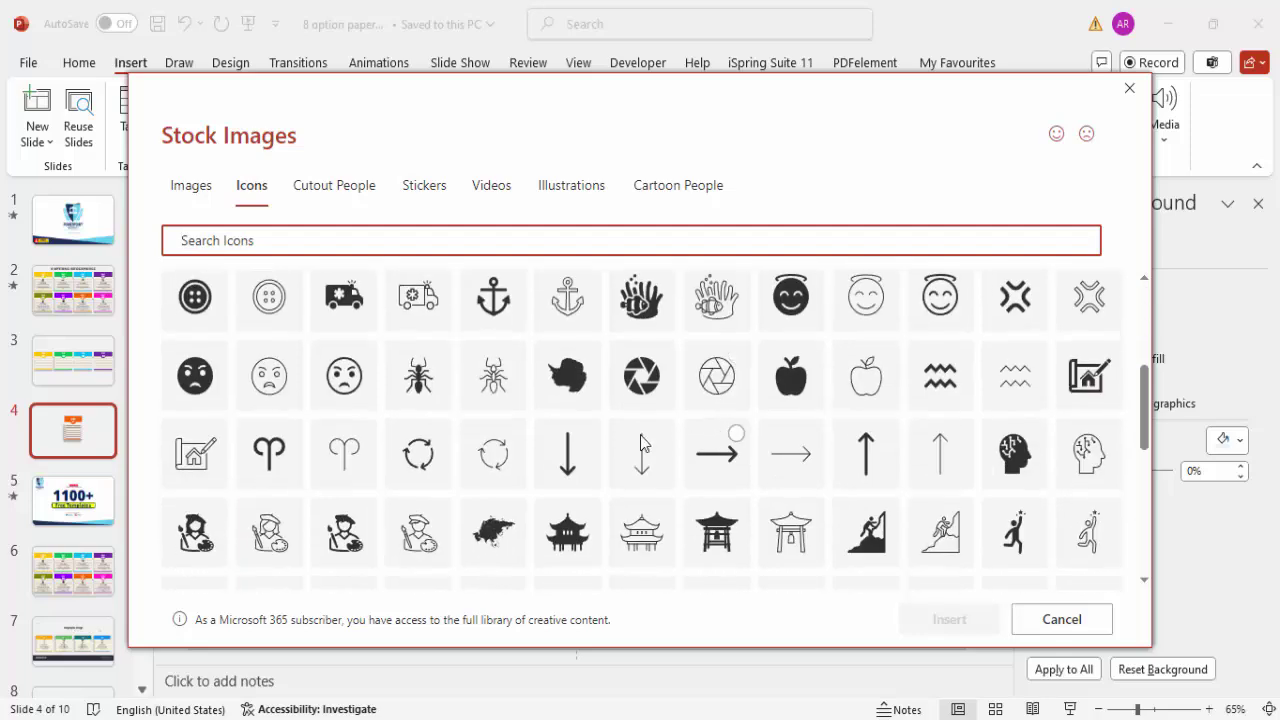
{"action": "left_click", "coordinate": [641, 375]}
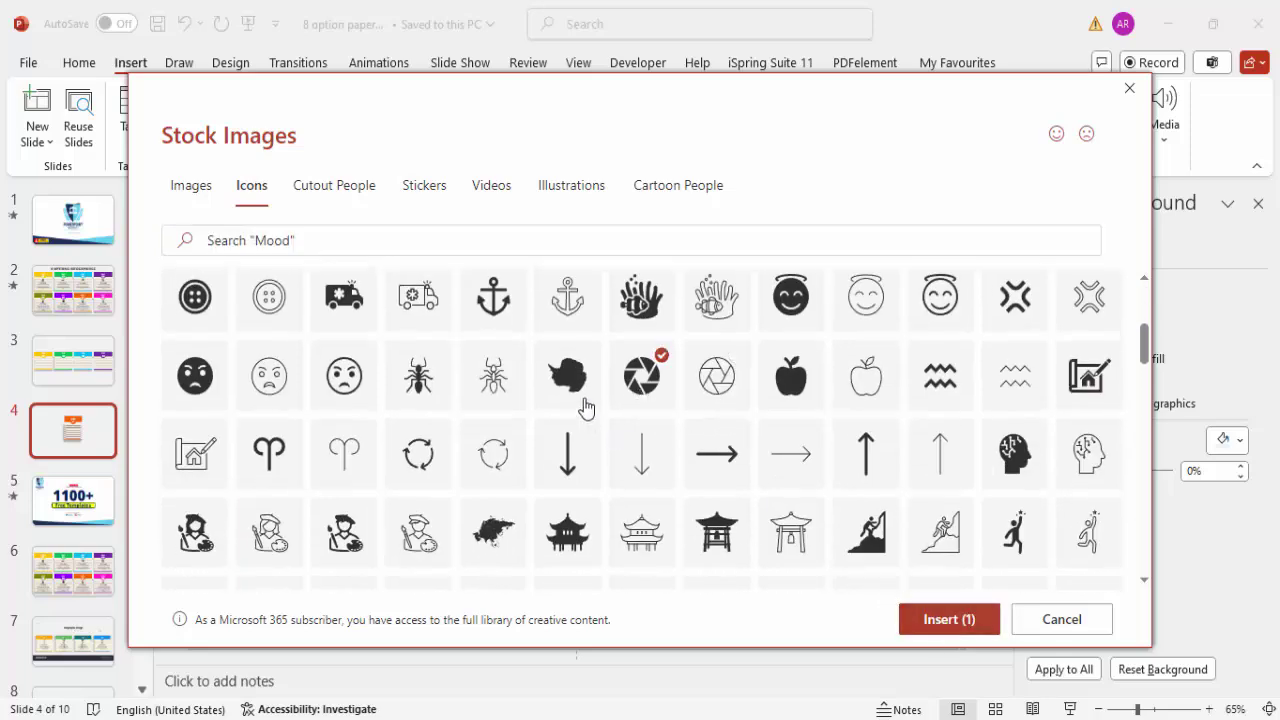
{"action": "left_click", "coordinate": [945, 620]}
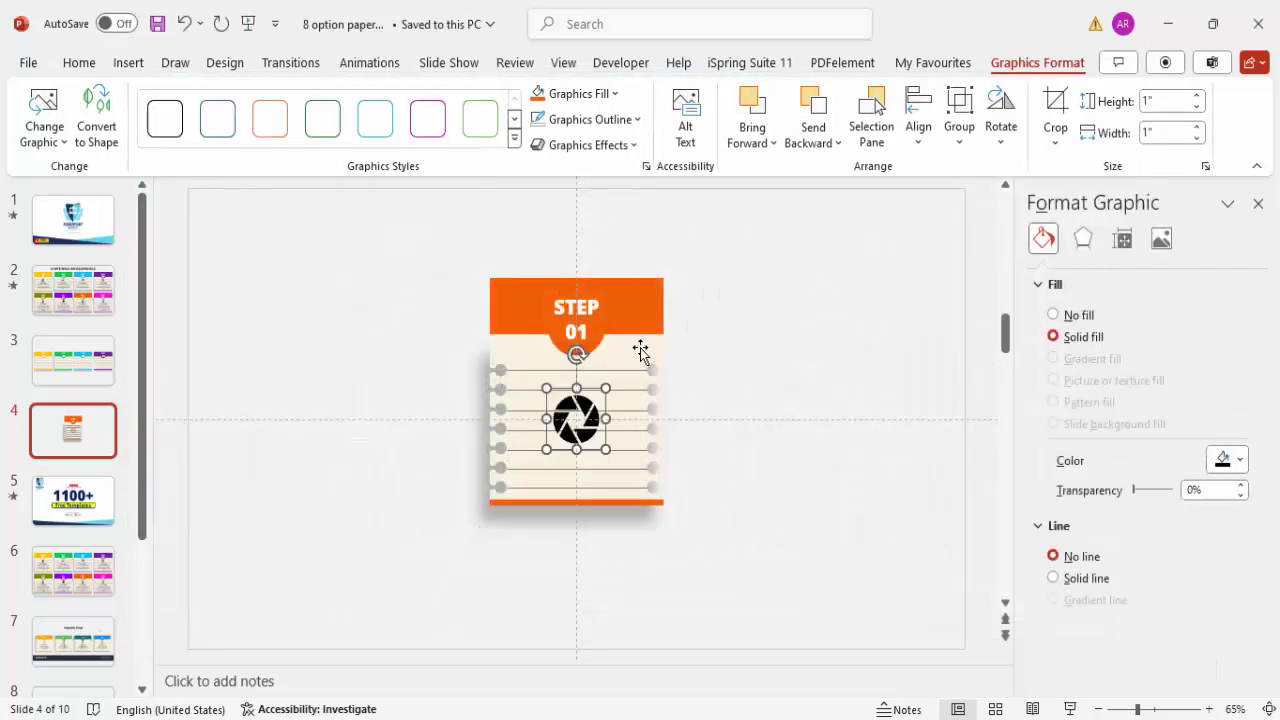
Step: Resize the aperture icon to 0.6" high and place it centered just below the header's rounded notch
{"action": "left_click", "coordinate": [1160, 100]}
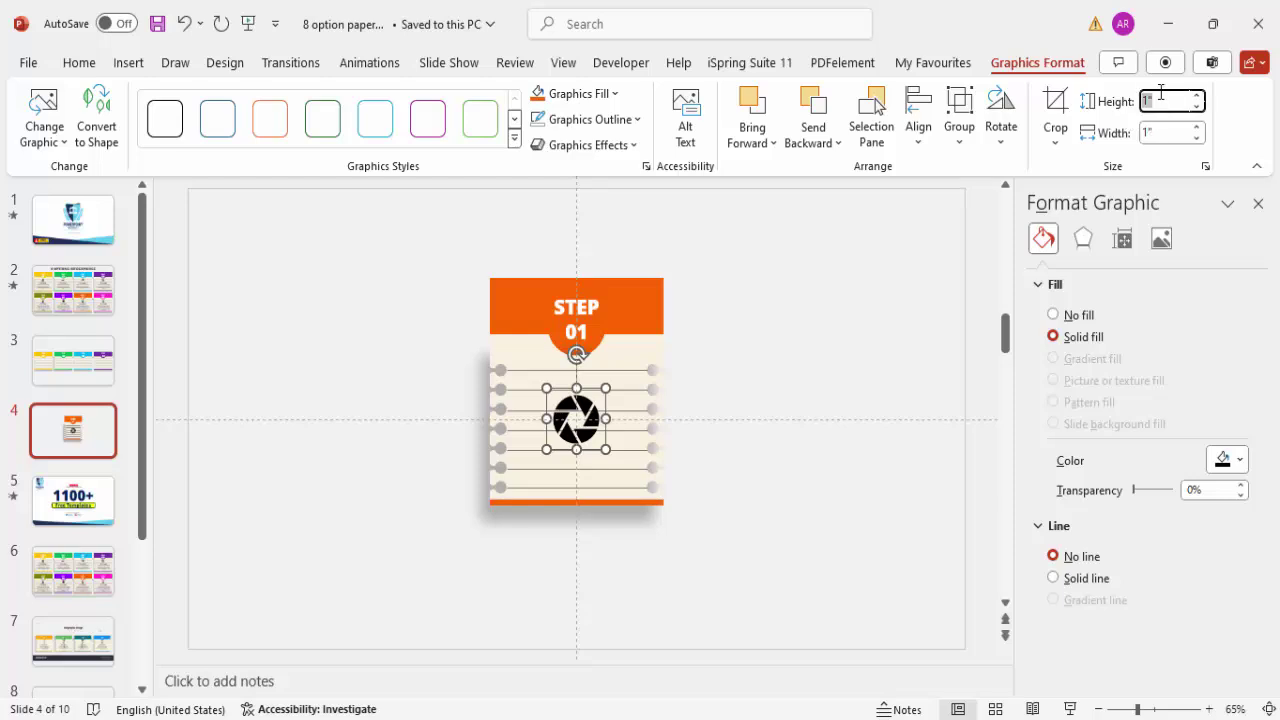
{"action": "type", "text": "0.6"}
{"action": "key", "text": "Return"}
{"action": "left_click_drag", "start_coordinate": [565, 466], "coordinate": [572, 434]}
{"action": "left_click", "coordinate": [757, 377]}
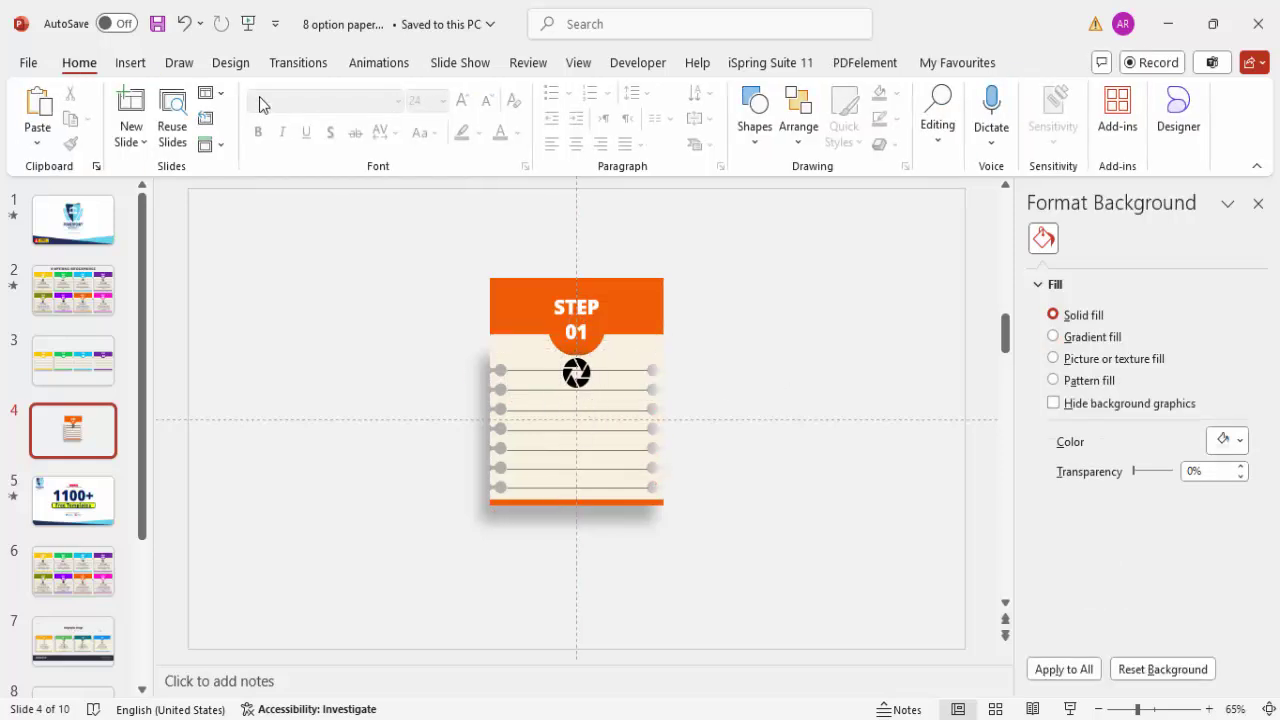
Step: Add a text box reading "TITLE" on the card below the aperture icon
{"action": "left_click", "coordinate": [118, 68]}
{"action": "left_click", "coordinate": [928, 116]}
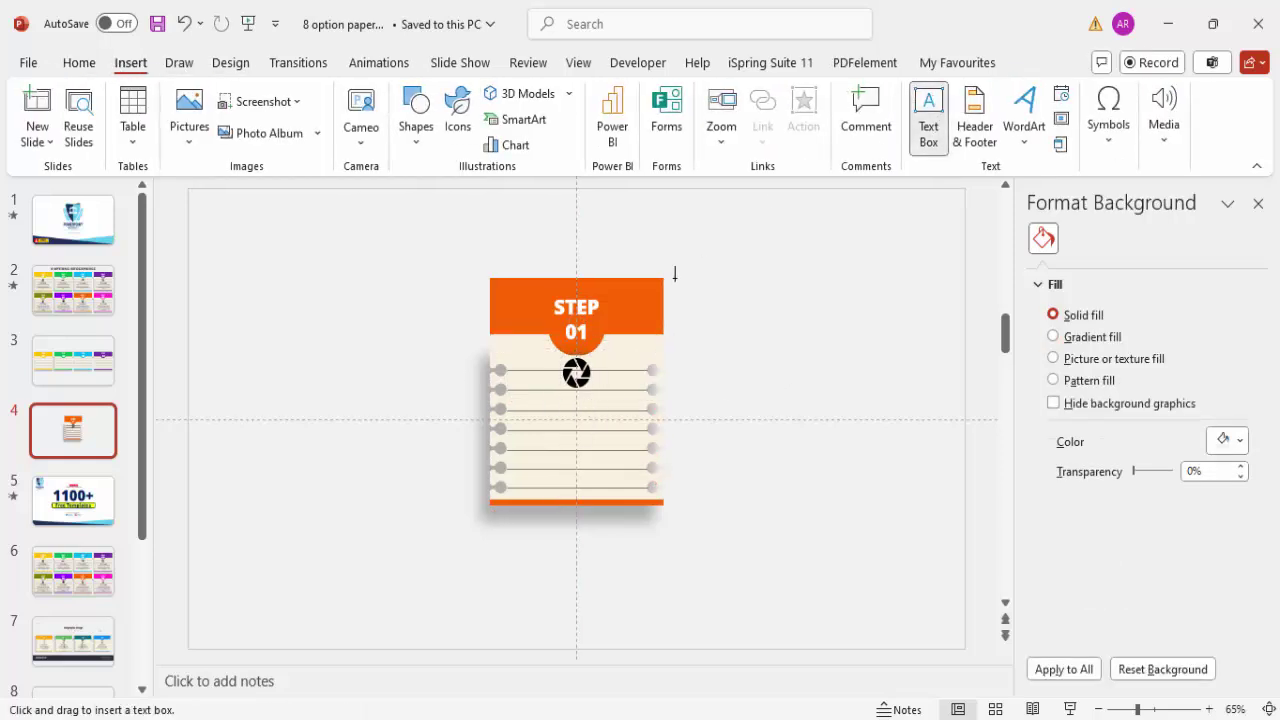
{"action": "left_click_drag", "start_coordinate": [520, 398], "coordinate": [633, 424]}
{"action": "type", "text": "TITLE"}
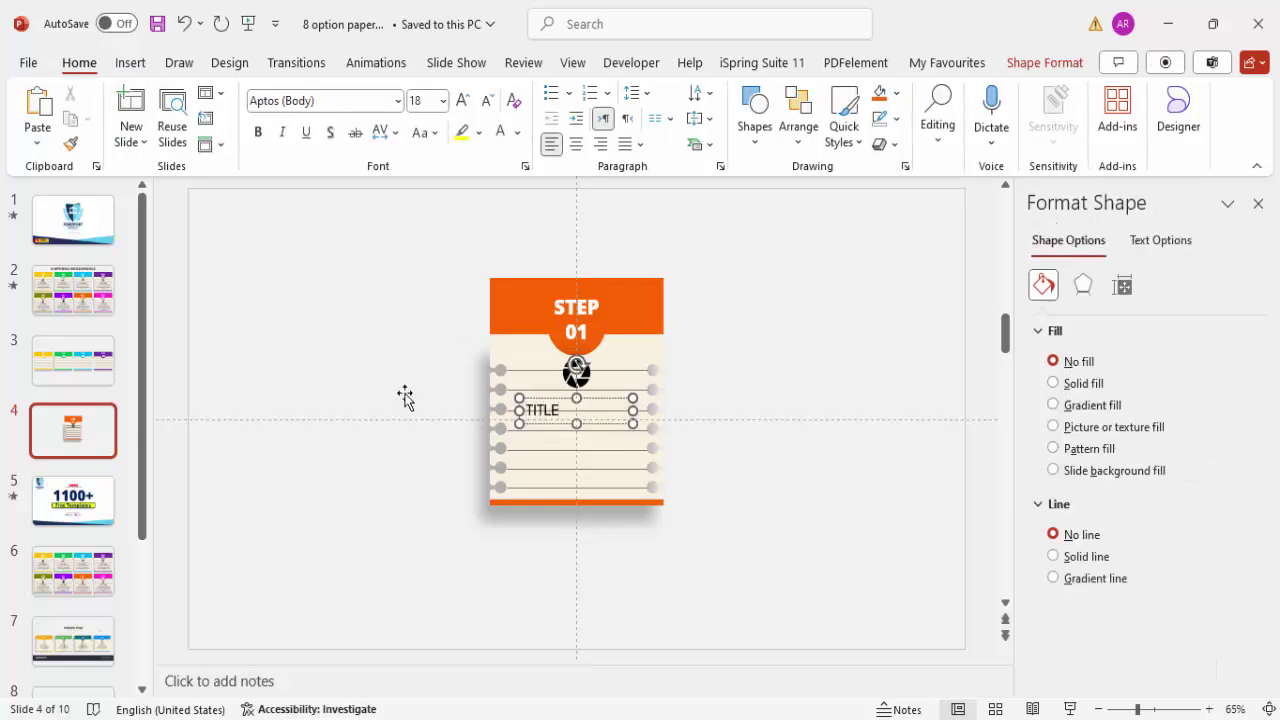
Step: Bold and center the TITLE text and move its box up directly beneath the icon
{"action": "left_click", "coordinate": [257, 133]}
{"action": "left_click", "coordinate": [576, 144]}
{"action": "left_click", "coordinate": [600, 387]}
{"action": "left_click_drag", "start_coordinate": [600, 387], "coordinate": [600, 382]}
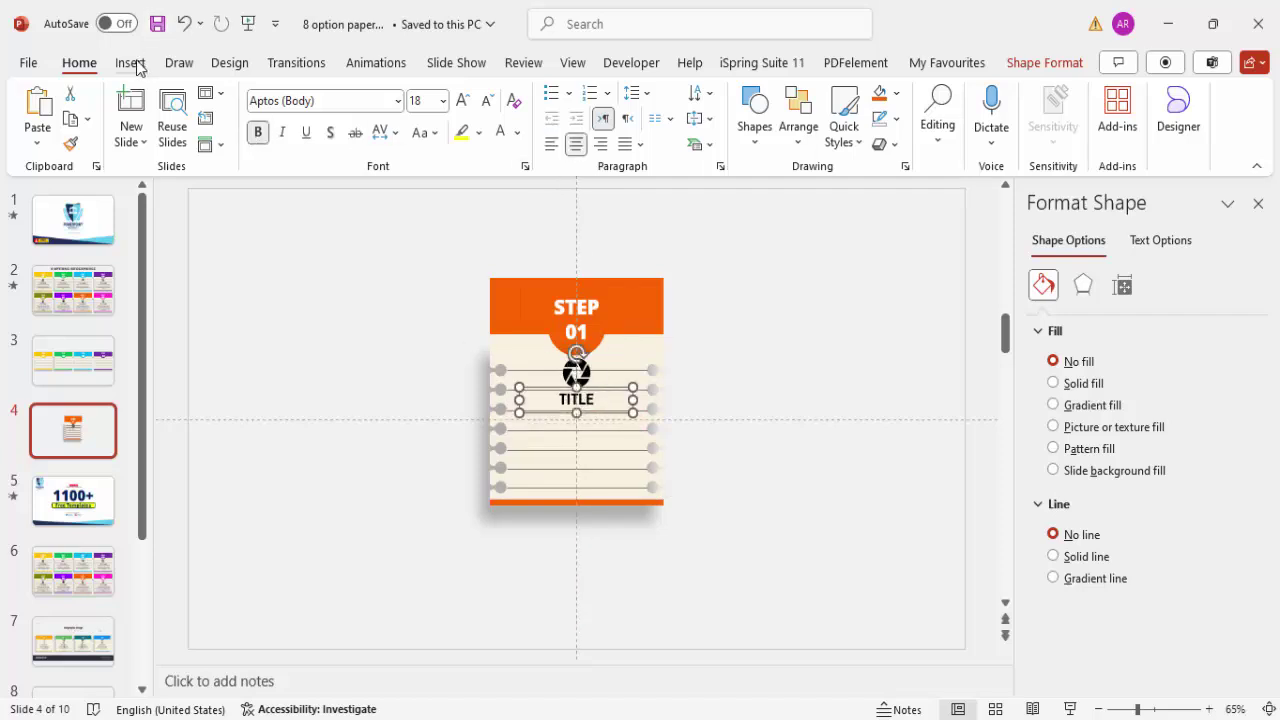
Step: Add a text box below the title with =lorem(1) filler text, trimmed to end at "porttitor congue massa."
{"action": "left_click", "coordinate": [136, 64]}
{"action": "left_click", "coordinate": [928, 115]}
{"action": "left_click_drag", "start_coordinate": [520, 425], "coordinate": [700, 507]}
{"action": "type", "text": "=lorem(1)"}
{"action": "key", "text": "Return"}
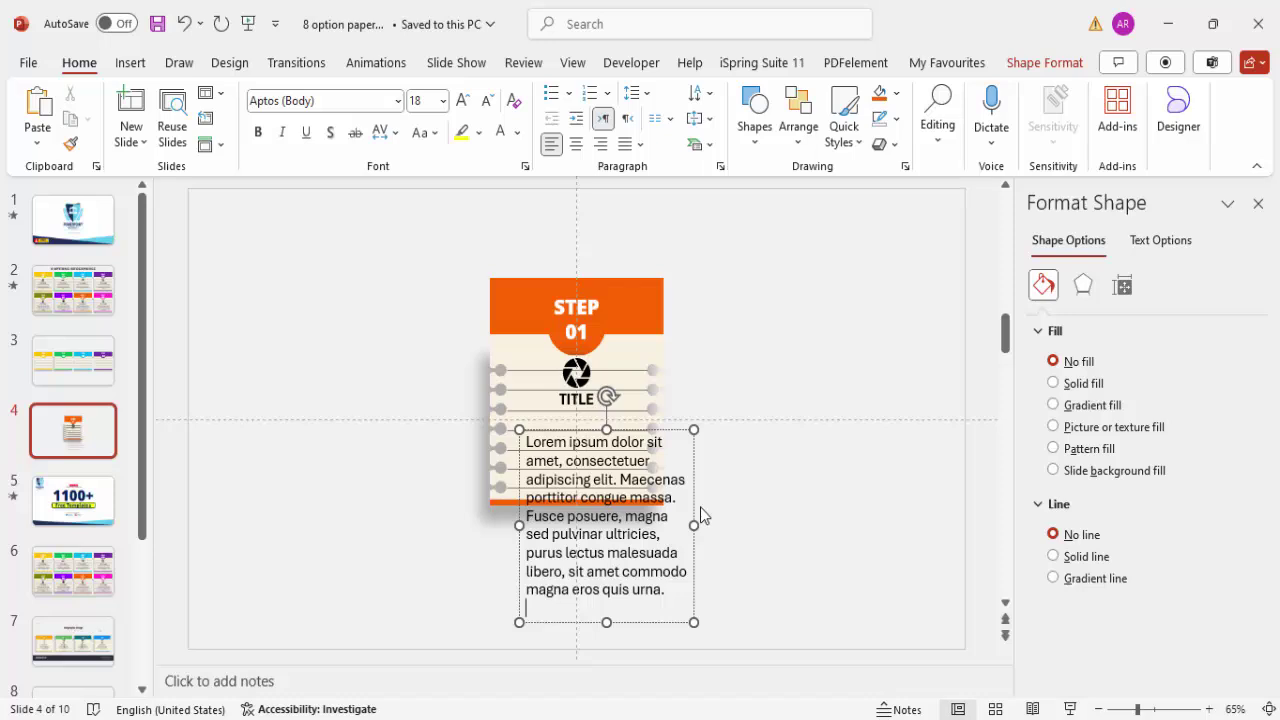
{"action": "left_click_drag", "start_coordinate": [527, 516], "coordinate": [903, 668]}
{"action": "left_click", "coordinate": [640, 430]}
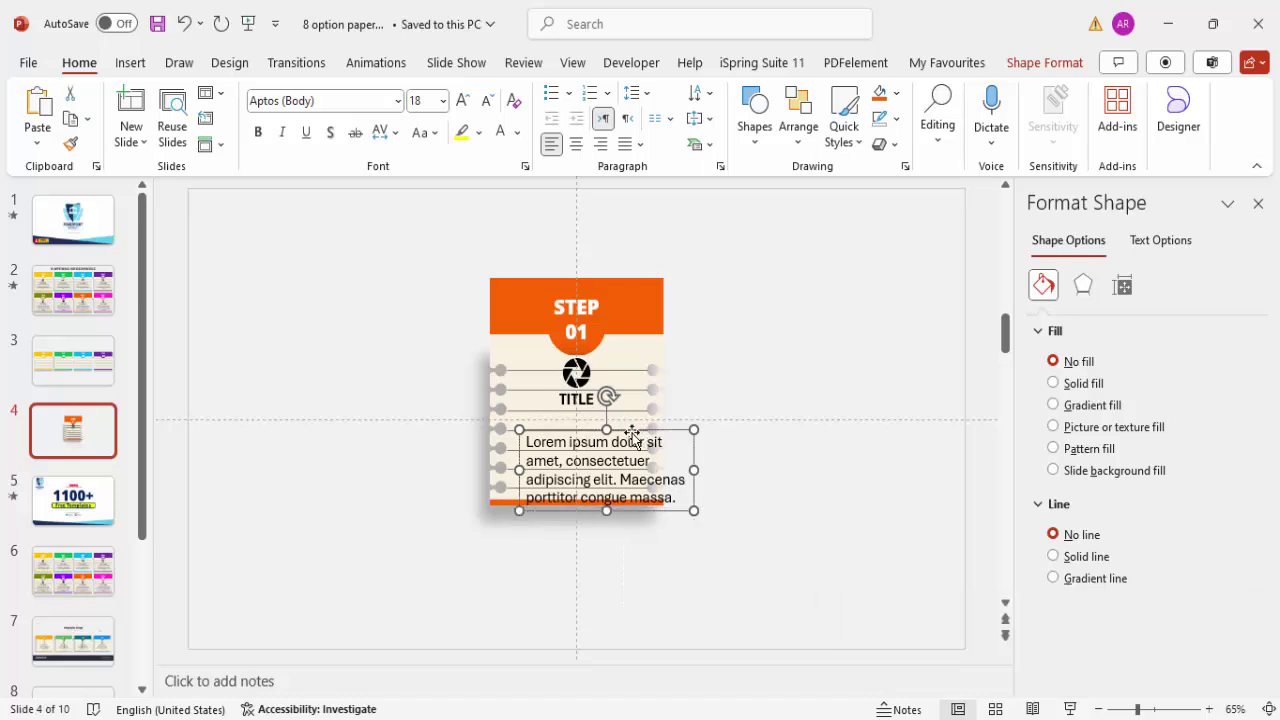
Step: Center the filler paragraph, reduce it to 12 pt, and fit its box inside the card below the title
{"action": "left_click", "coordinate": [576, 144]}
{"action": "left_click", "coordinate": [485, 104]}
{"action": "left_click", "coordinate": [485, 104]}
{"action": "left_click", "coordinate": [485, 104]}
{"action": "left_click_drag", "start_coordinate": [693, 451], "coordinate": [630, 415]}
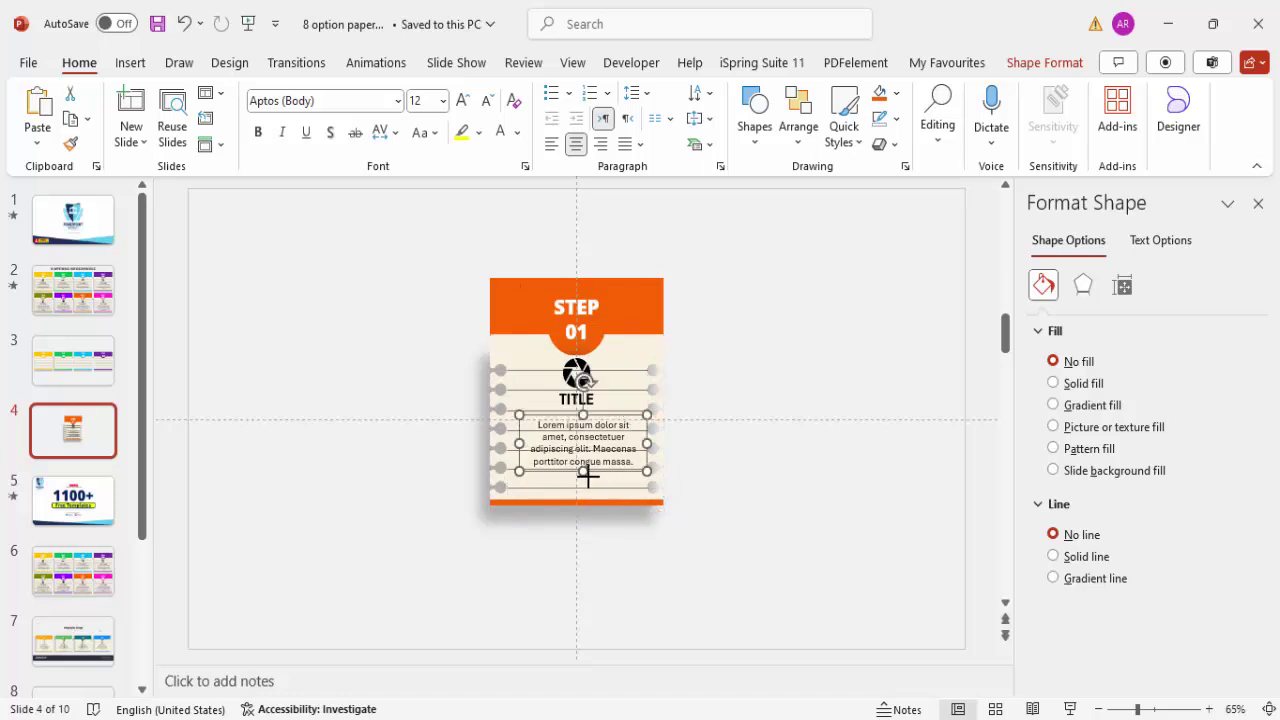
Step: Set the filler paragraph to 14 pt and widen its box symmetrically so the text fits four lines
{"action": "left_click", "coordinate": [462, 100]}
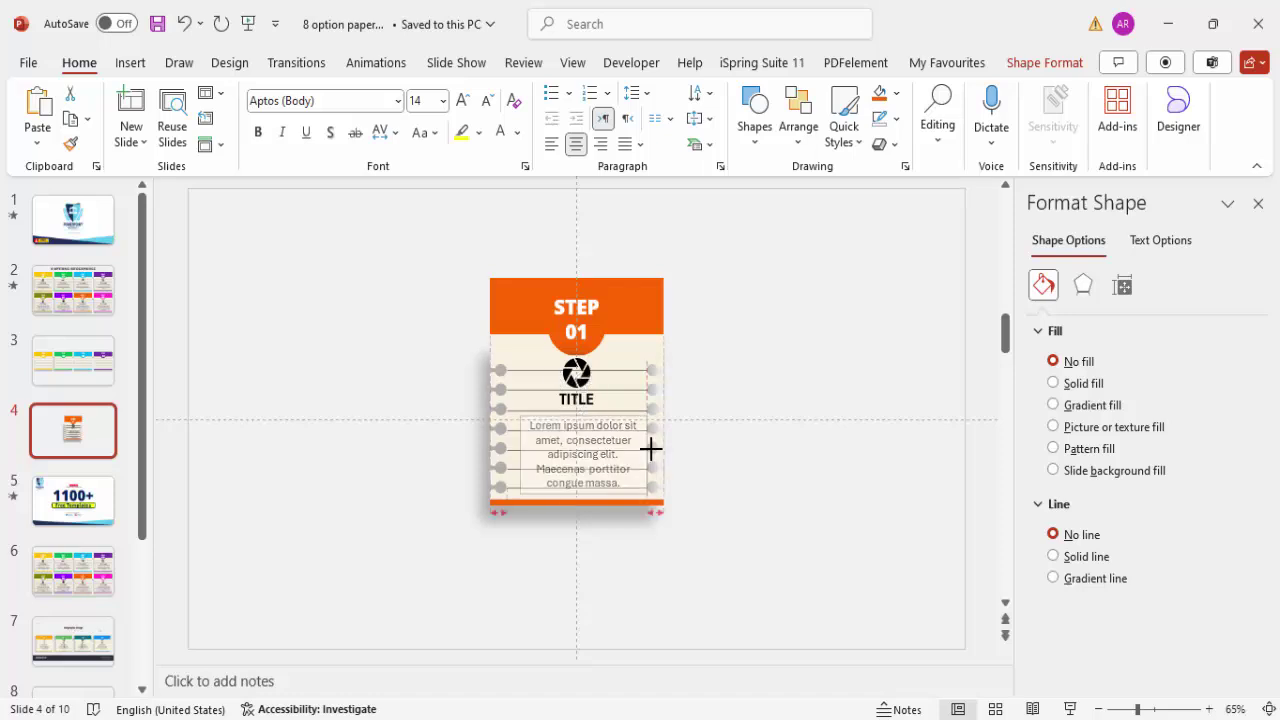
{"action": "left_click_drag", "start_coordinate": [519, 454], "coordinate": [506, 454]}
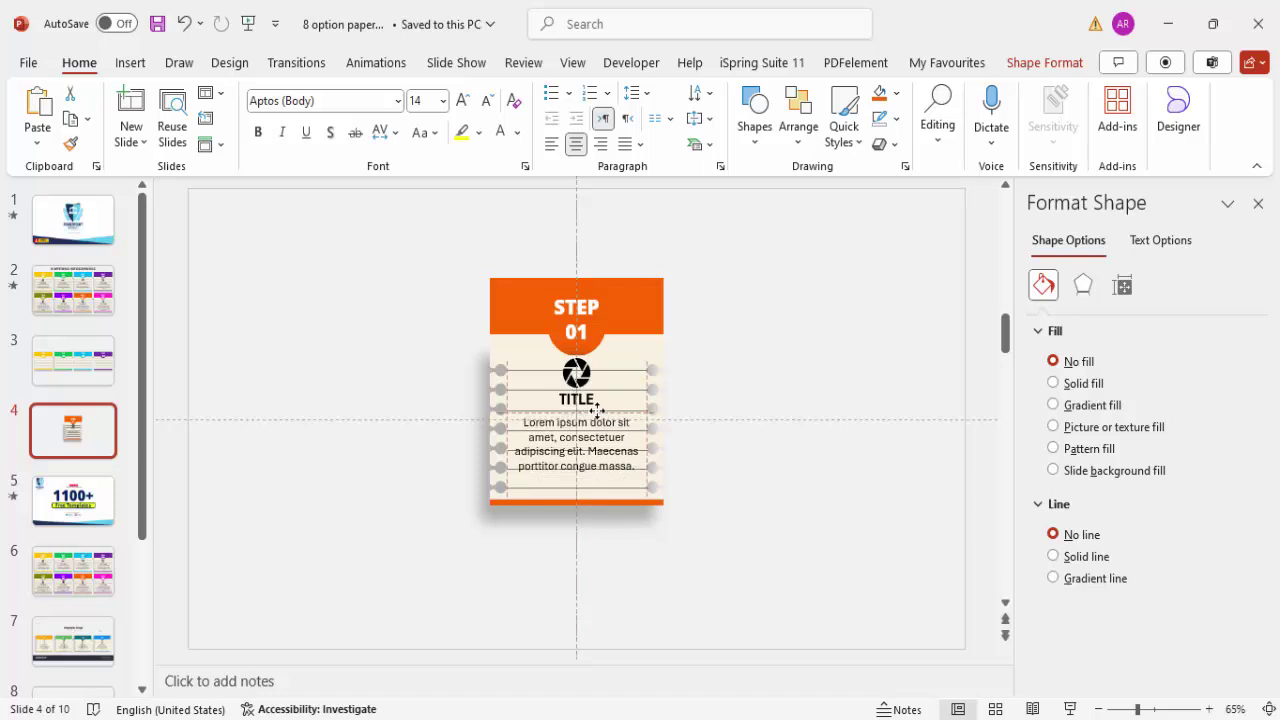
{"action": "left_click", "coordinate": [729, 384]}
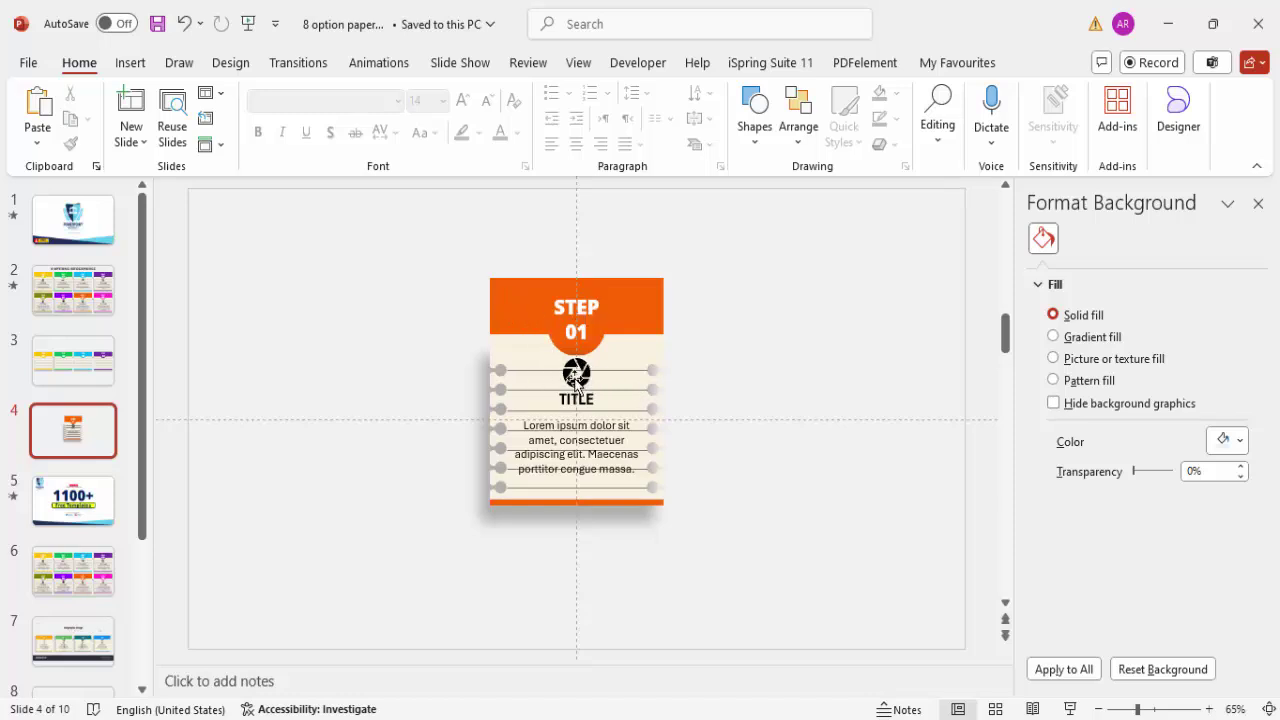
Step: Group the STEP 01 text box with the orange header rectangle
{"action": "left_click", "coordinate": [595, 309]}
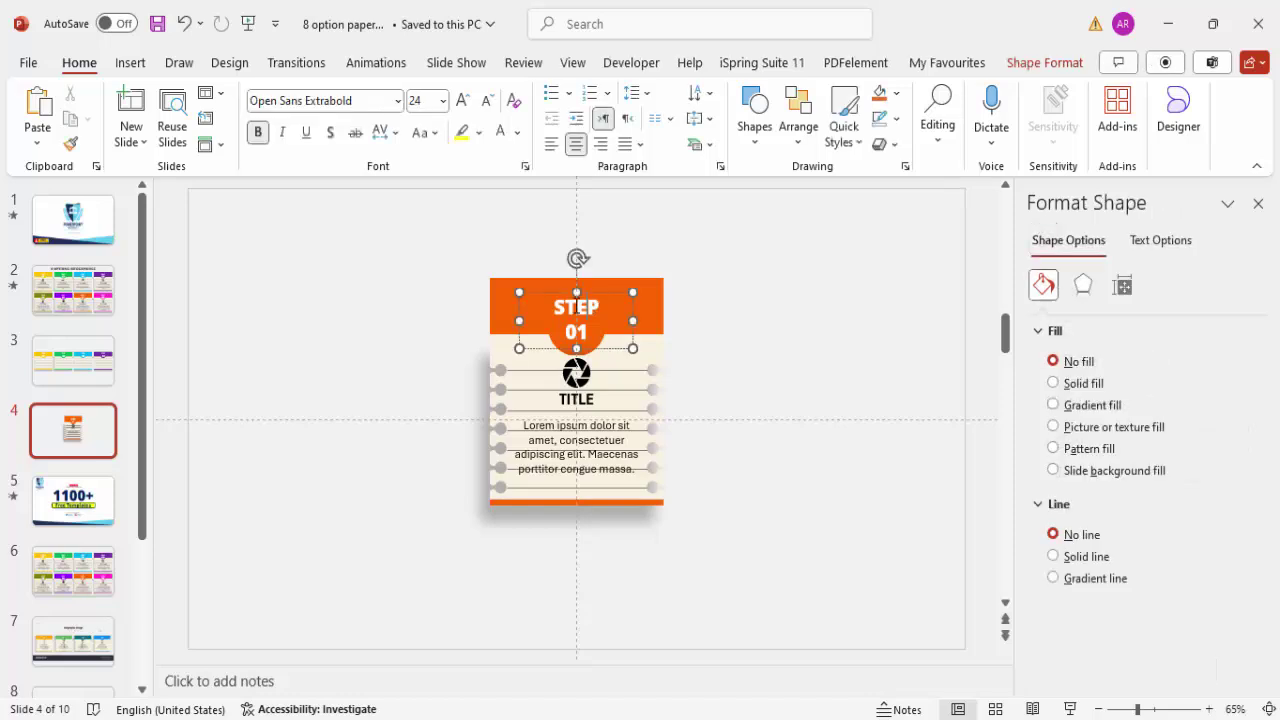
{"action": "left_click", "coordinate": [651, 309], "text": "shift"}
{"action": "left_click", "coordinate": [797, 305]}
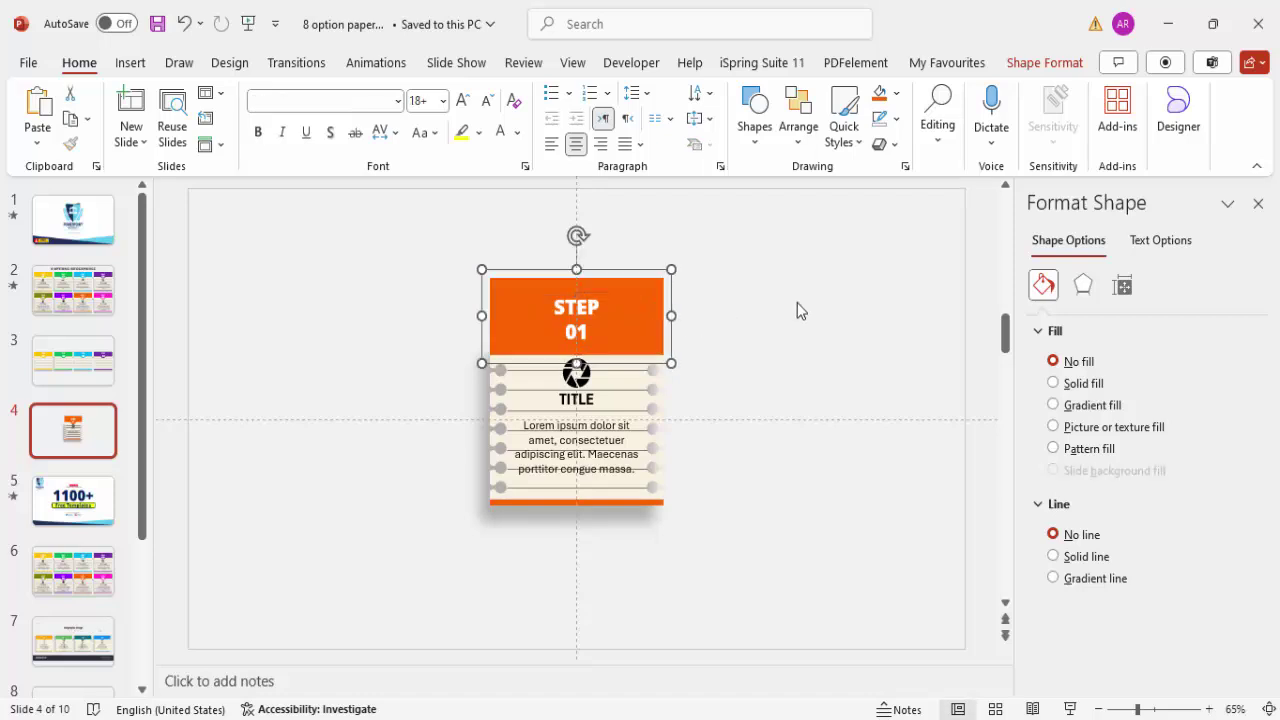
Step: Group the aperture icon, the TITLE text box and the filler paragraph
{"action": "left_click", "coordinate": [578, 372]}
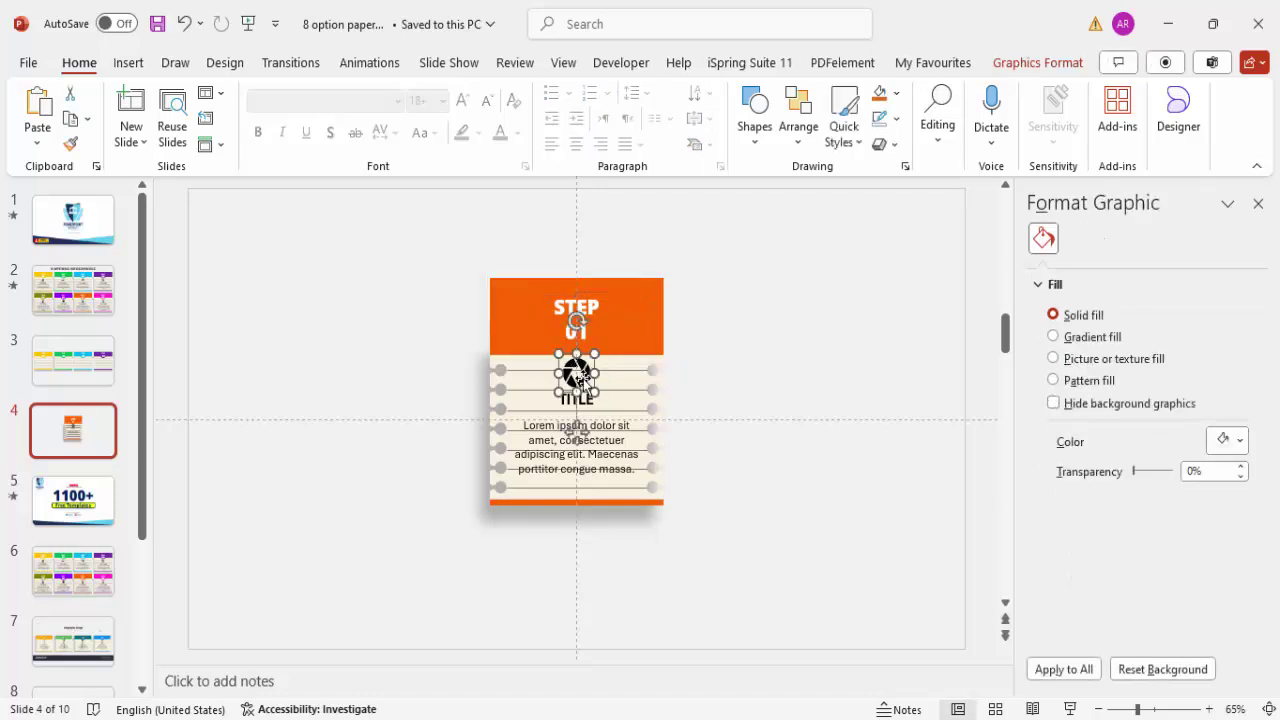
{"action": "left_click", "coordinate": [584, 401], "text": "shift"}
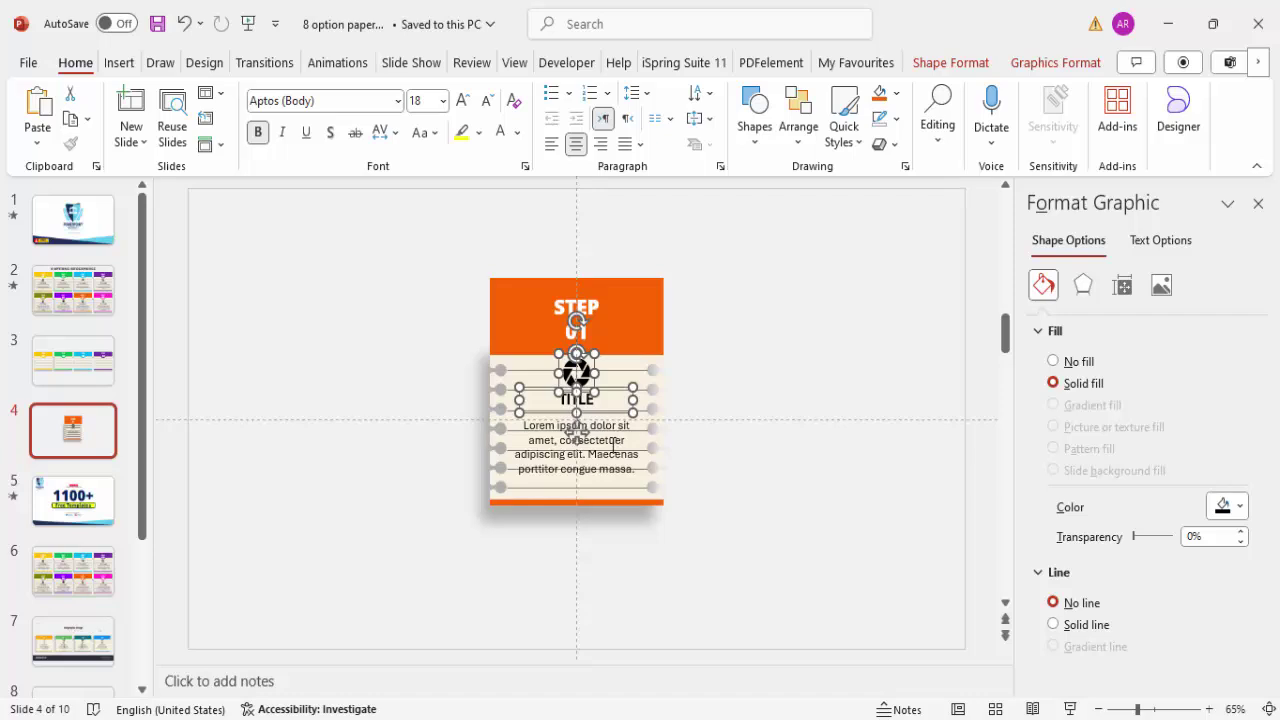
{"action": "left_click", "coordinate": [613, 443], "text": "shift"}
{"action": "key", "text": "ctrl+g"}
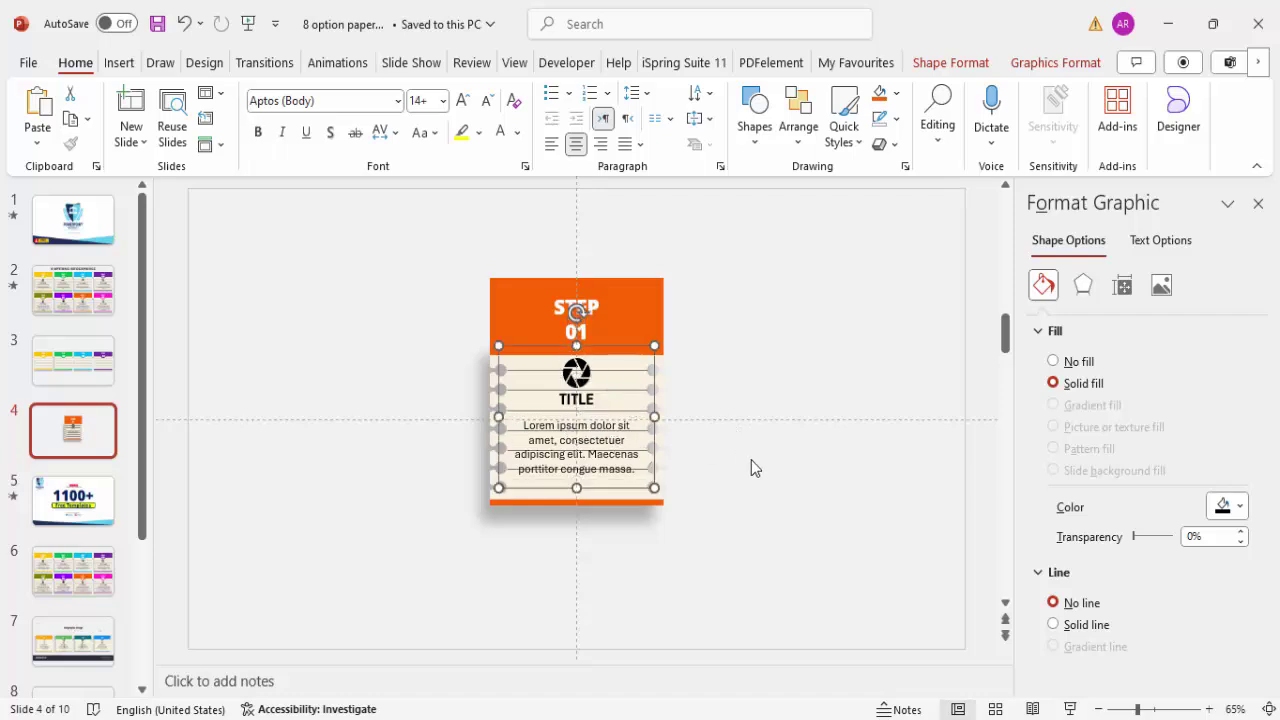
{"action": "left_click", "coordinate": [751, 460]}
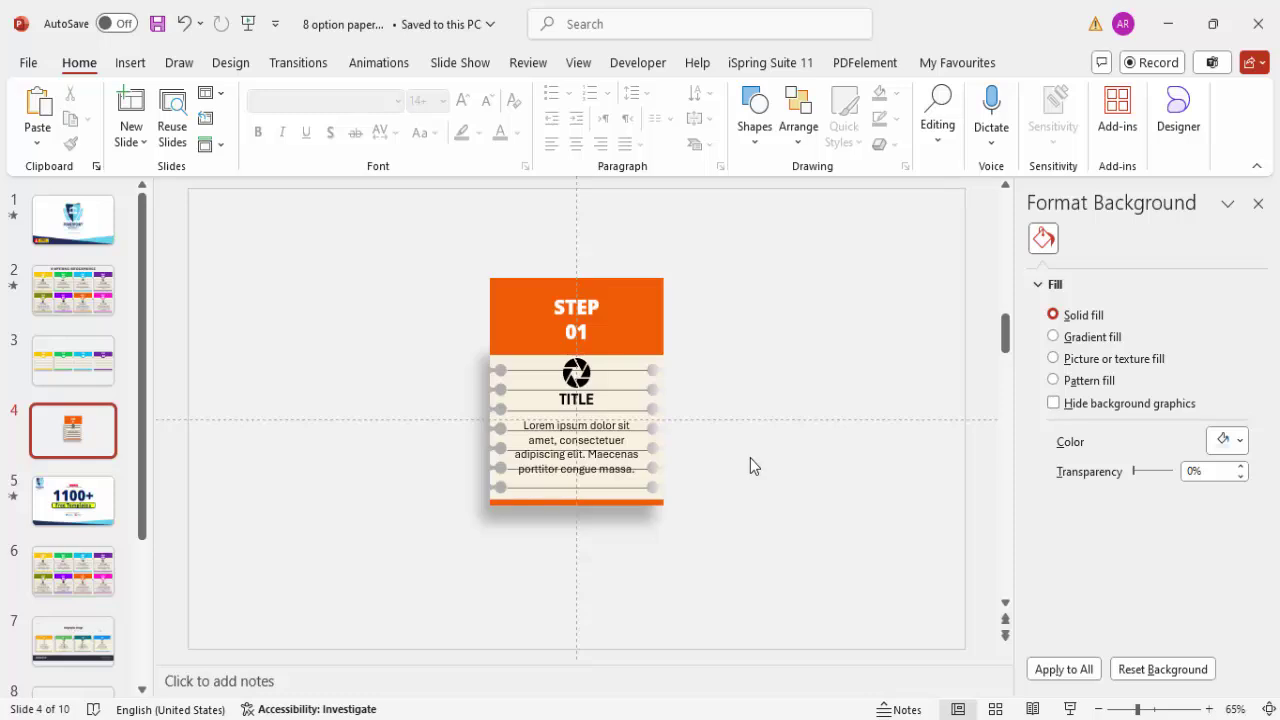
Step: Recolour the outline of the card's top three ruled lines to a lighter grey theme shade
{"action": "left_click", "coordinate": [620, 372]}
{"action": "left_click", "coordinate": [630, 372]}
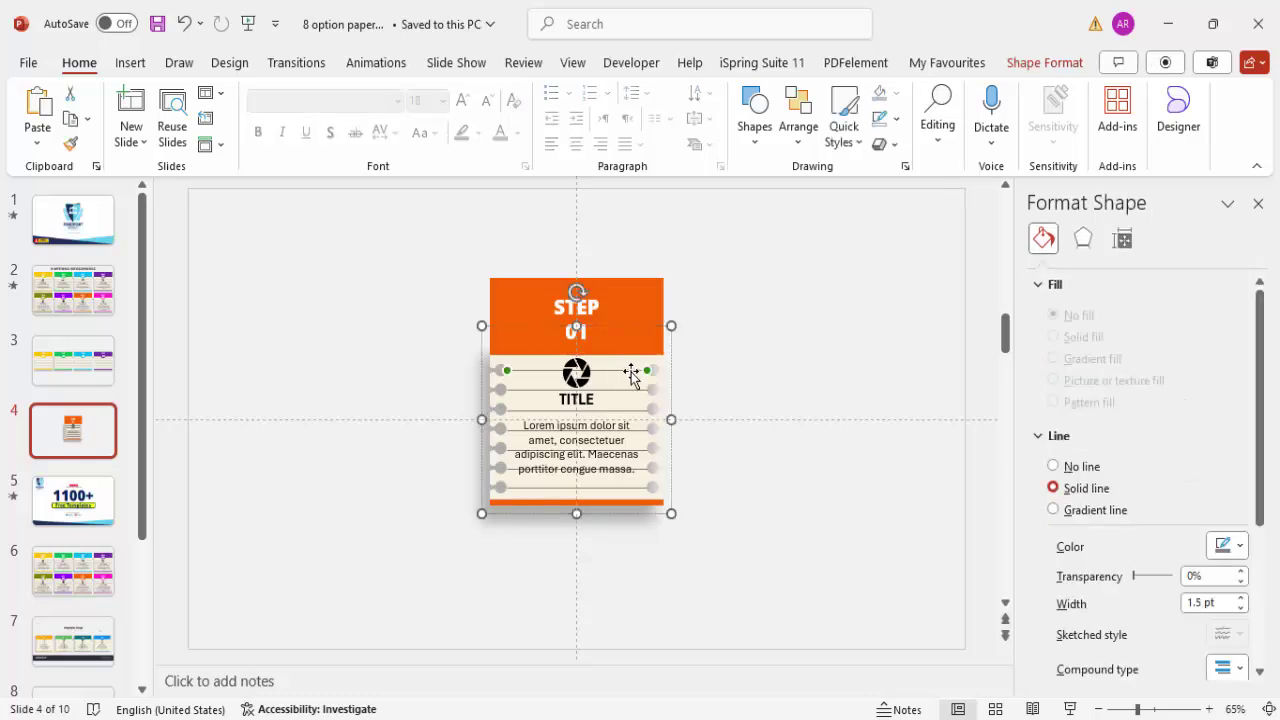
{"action": "left_click", "coordinate": [893, 119]}
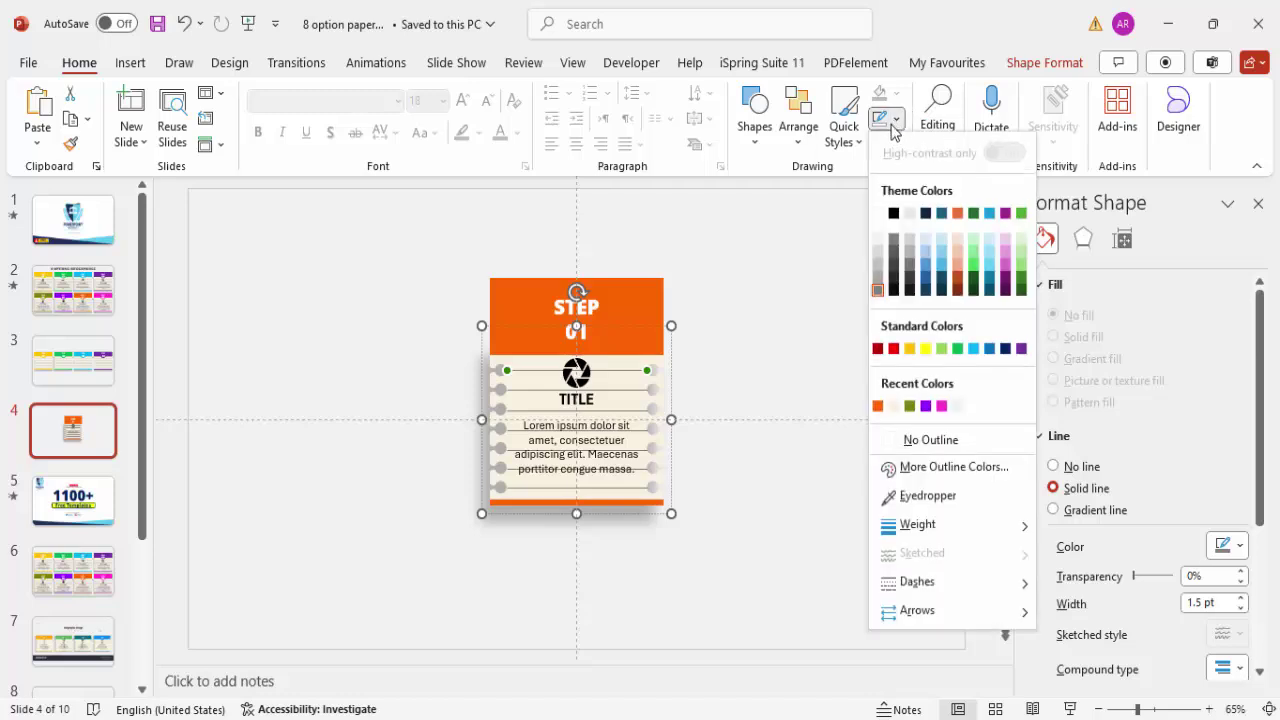
{"action": "left_click", "coordinate": [880, 262]}
{"action": "left_click", "coordinate": [629, 393]}
{"action": "left_click", "coordinate": [630, 391]}
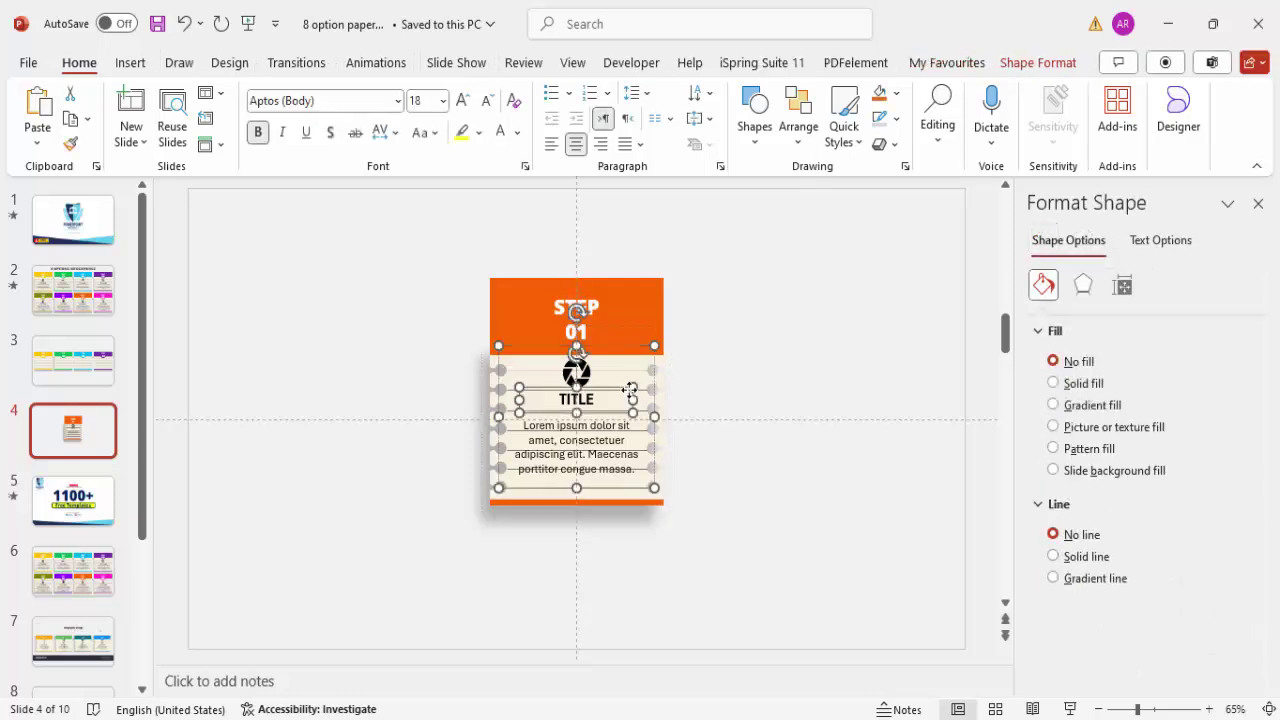
{"action": "left_click", "coordinate": [644, 390]}
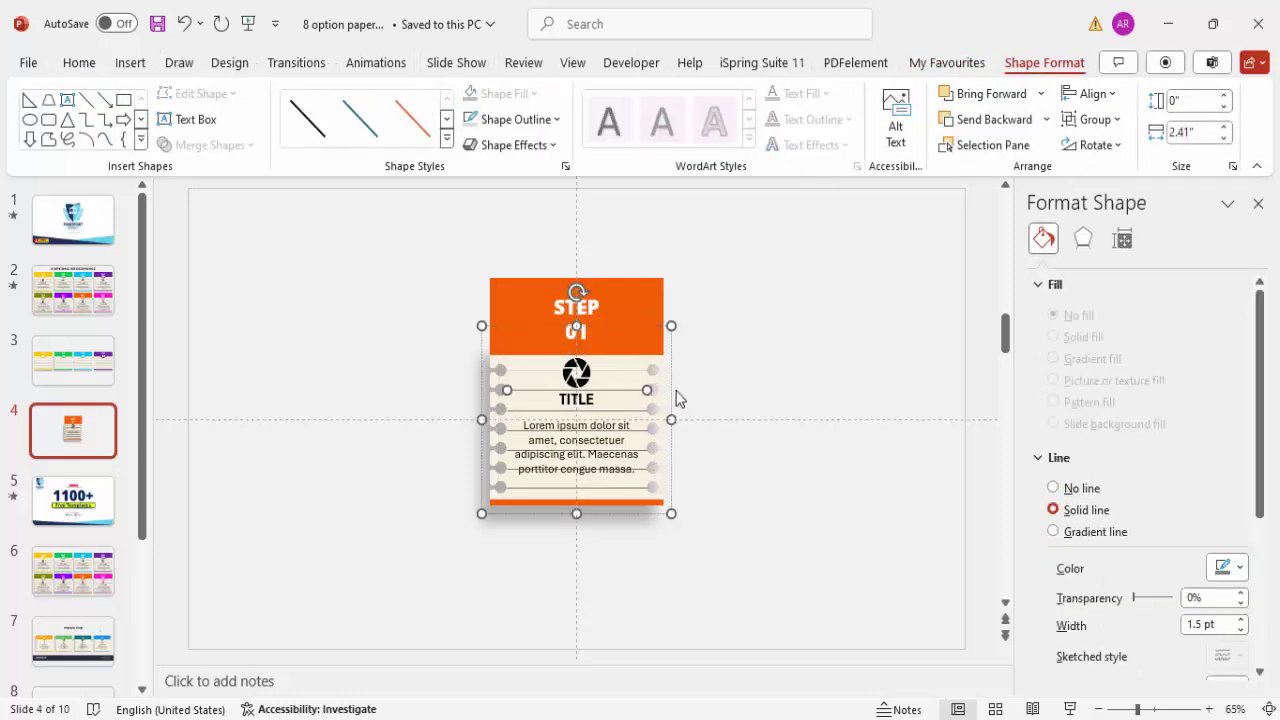
{"action": "left_click", "coordinate": [634, 411]}
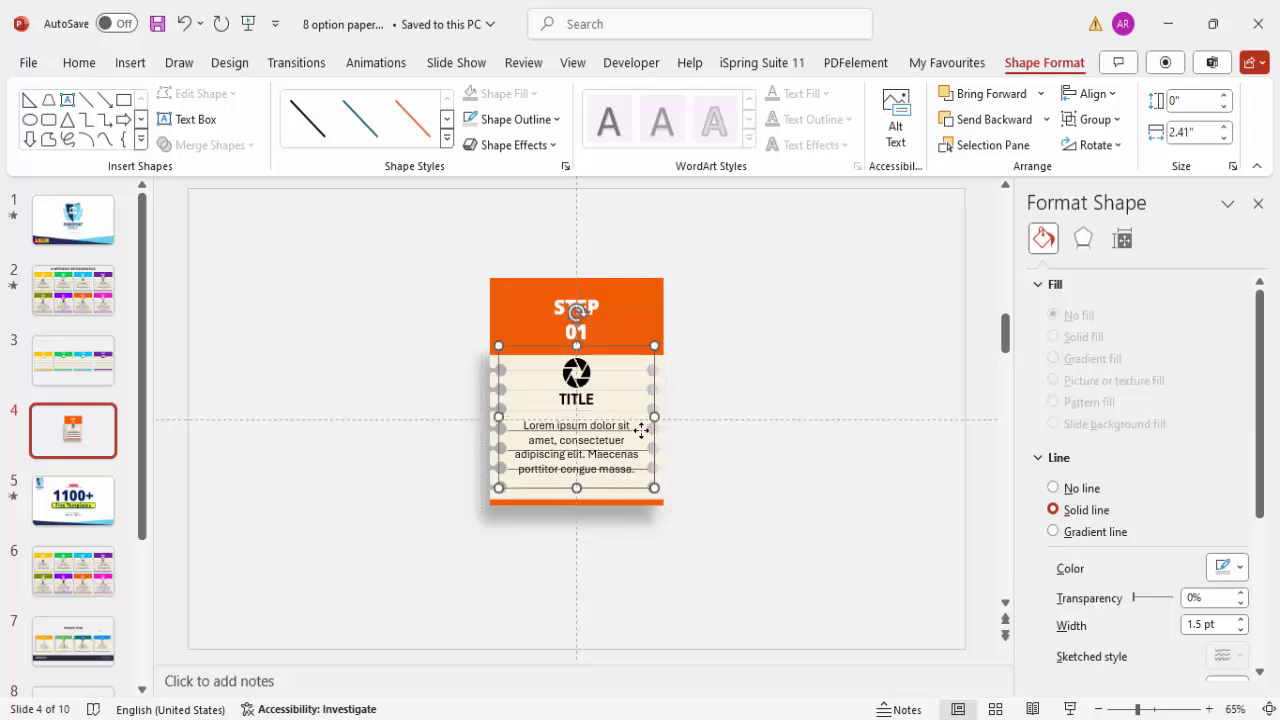
Step: Move the filler paragraph off the card toward its lower right to uncover the ruled lines beneath it
{"action": "left_click", "coordinate": [641, 429]}
{"action": "left_click", "coordinate": [641, 429]}
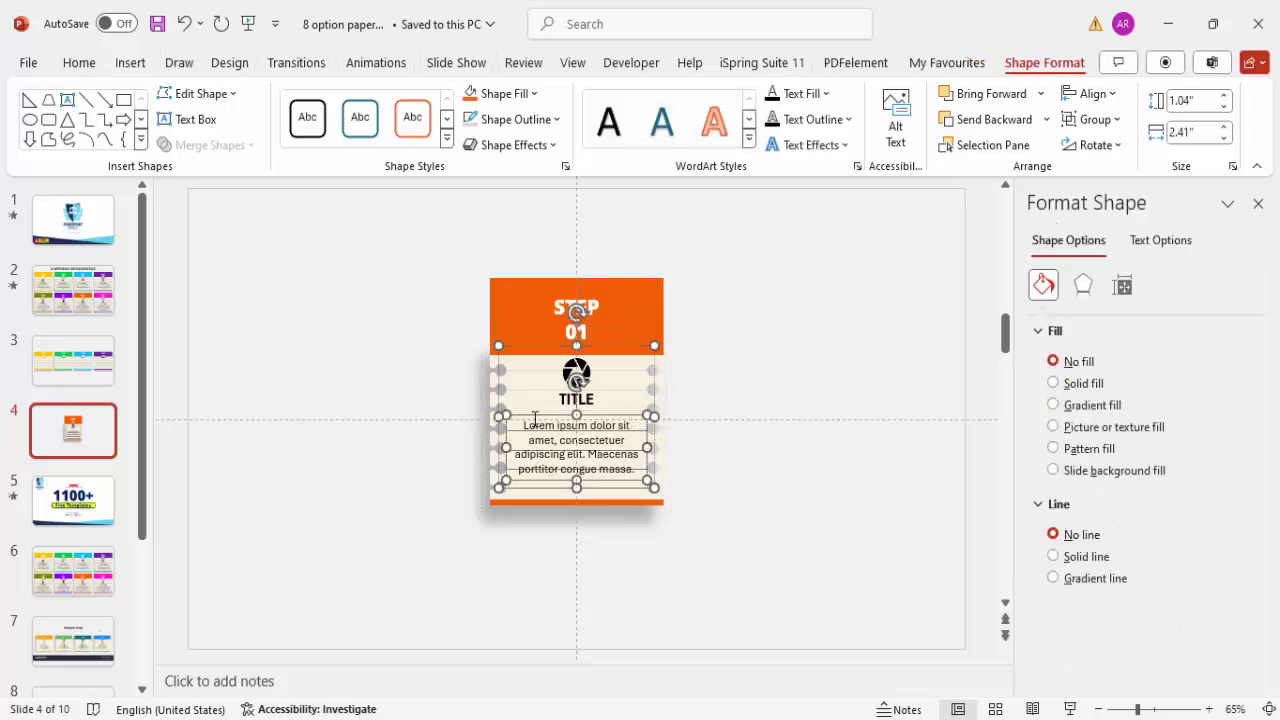
{"action": "left_click_drag", "start_coordinate": [546, 418], "coordinate": [680, 449]}
Step: Recolour the four lower ruled lines of the card with the same lighter grey outline
{"action": "left_click", "coordinate": [603, 431]}
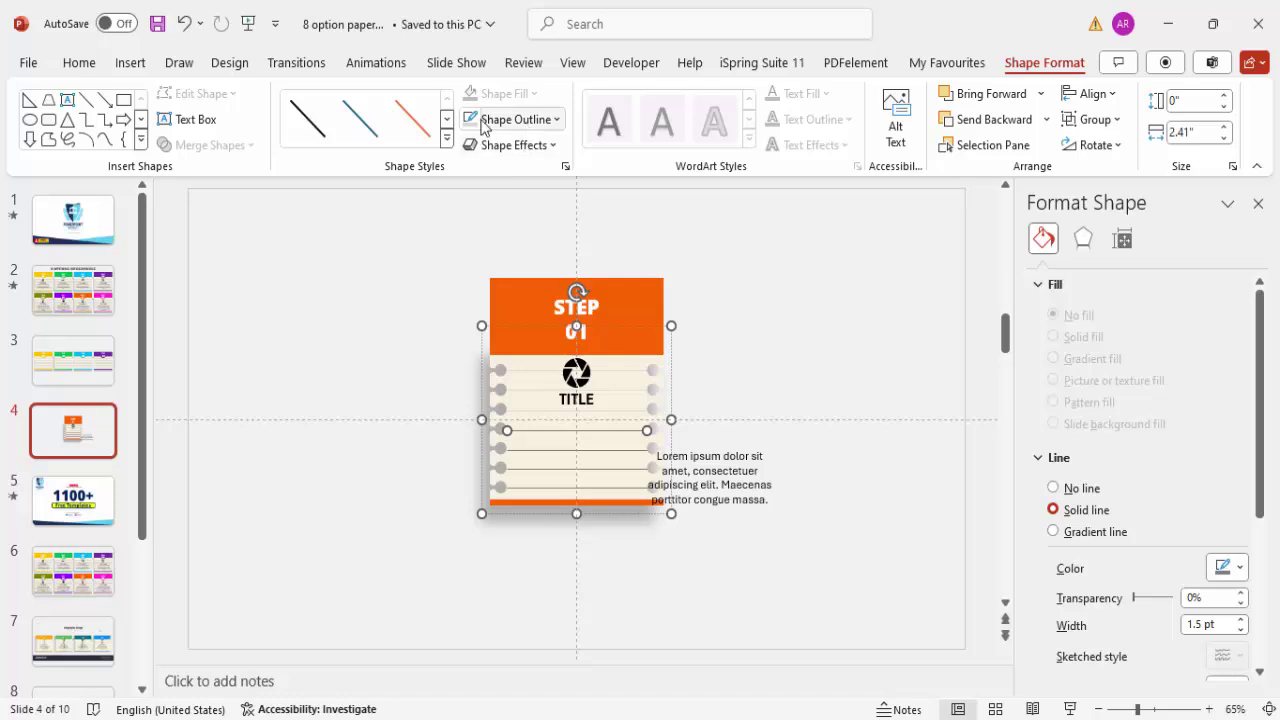
{"action": "left_click_drag", "start_coordinate": [548, 453], "coordinate": [544, 492]}
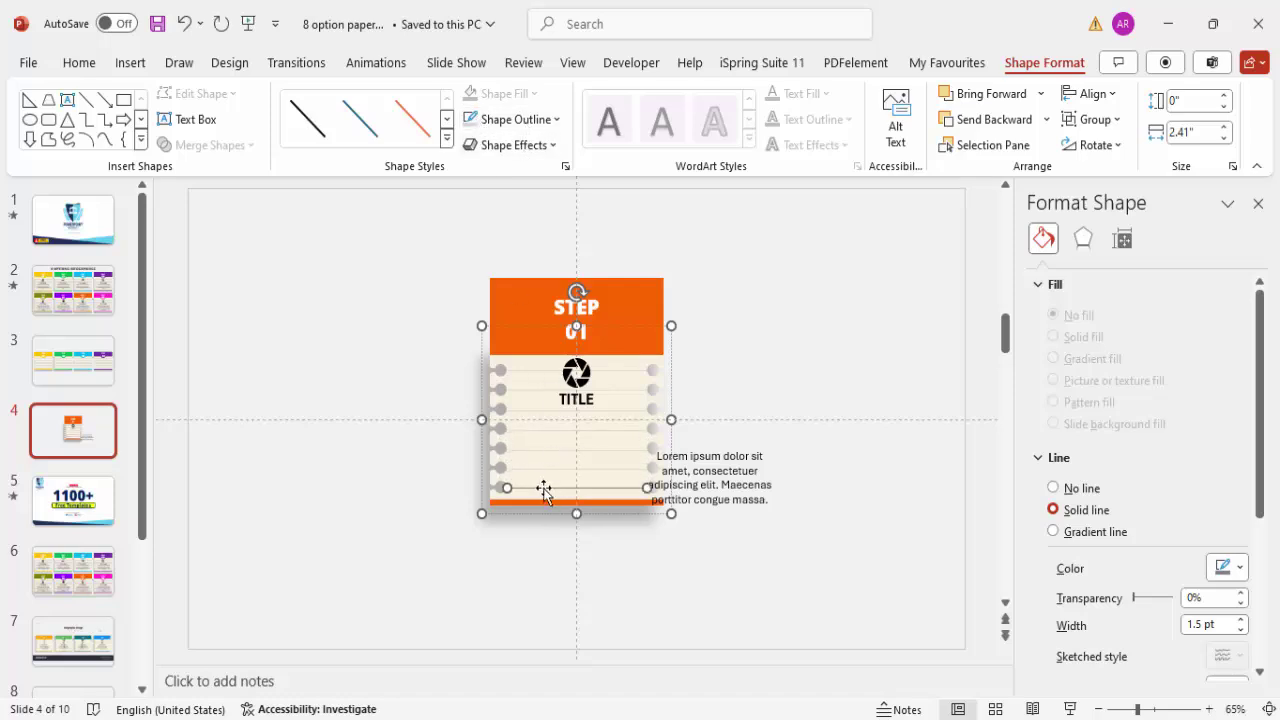